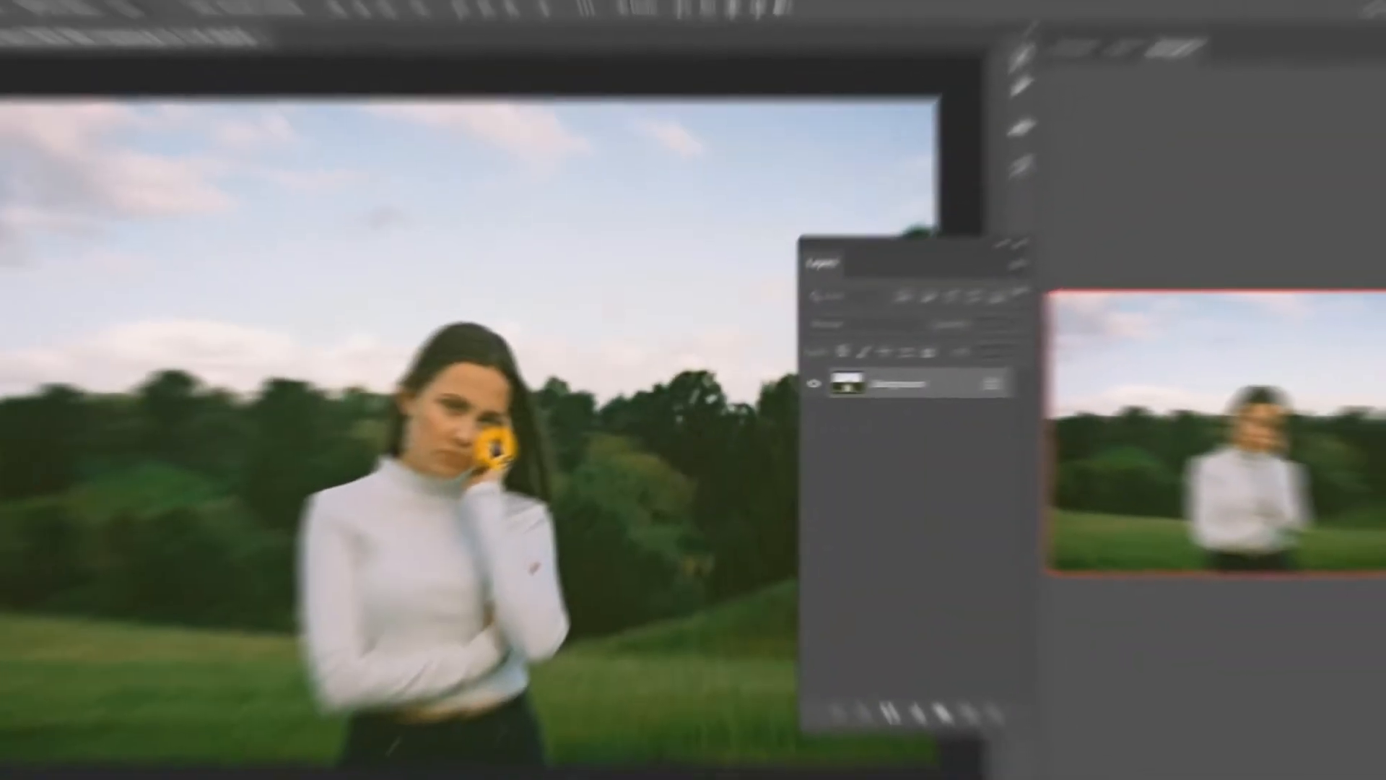
Unlock the Background layer and duplicate it under the default copy name.
scroll(513, 443, "up", 5)
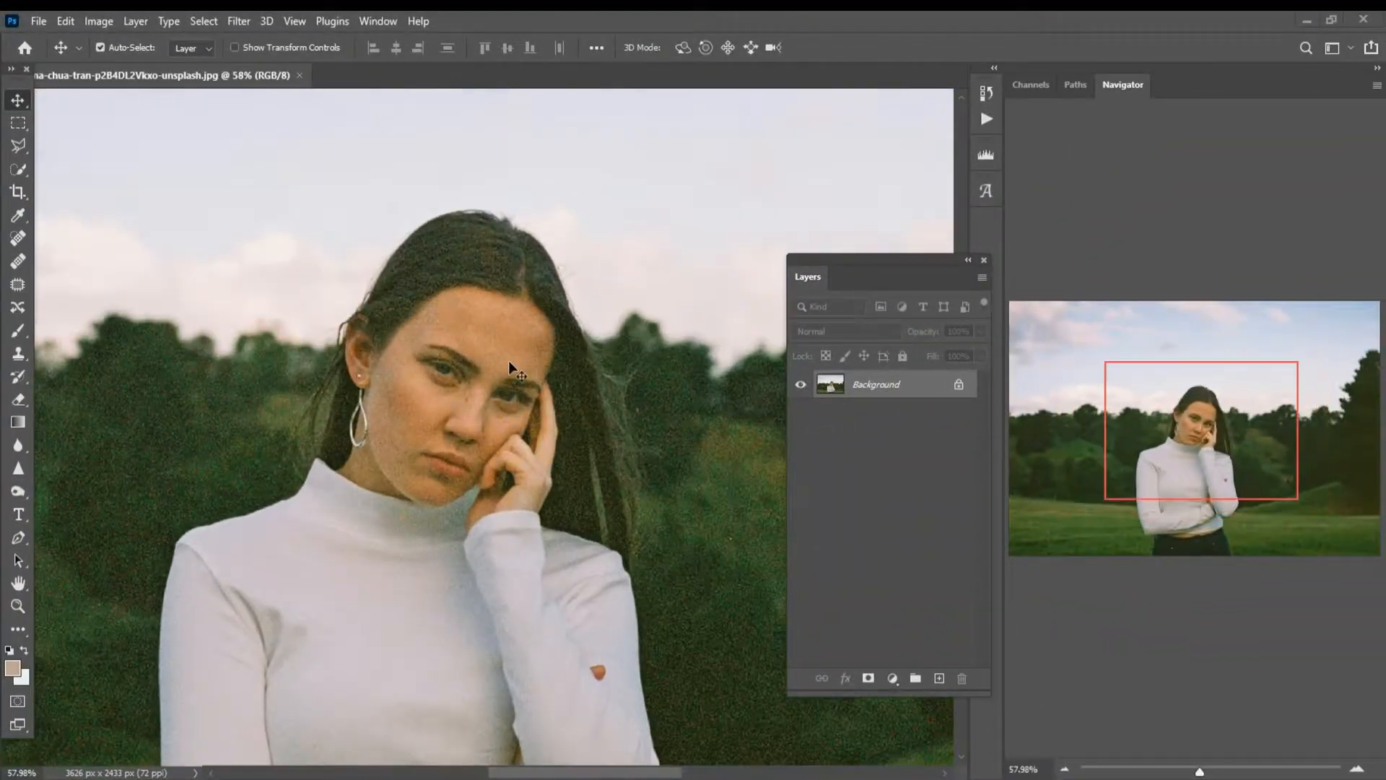
scroll(463, 417, "up", 3)
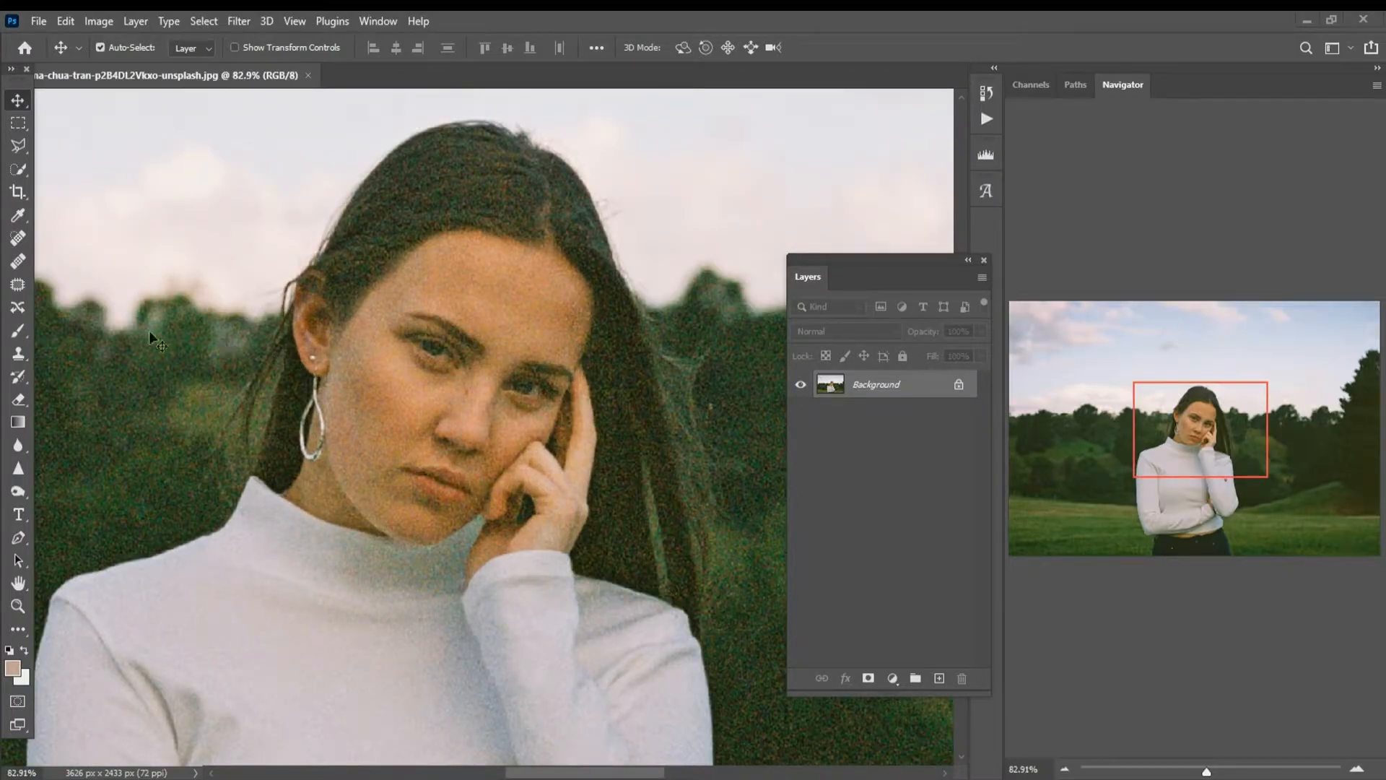
scroll(396, 369, "down", 6)
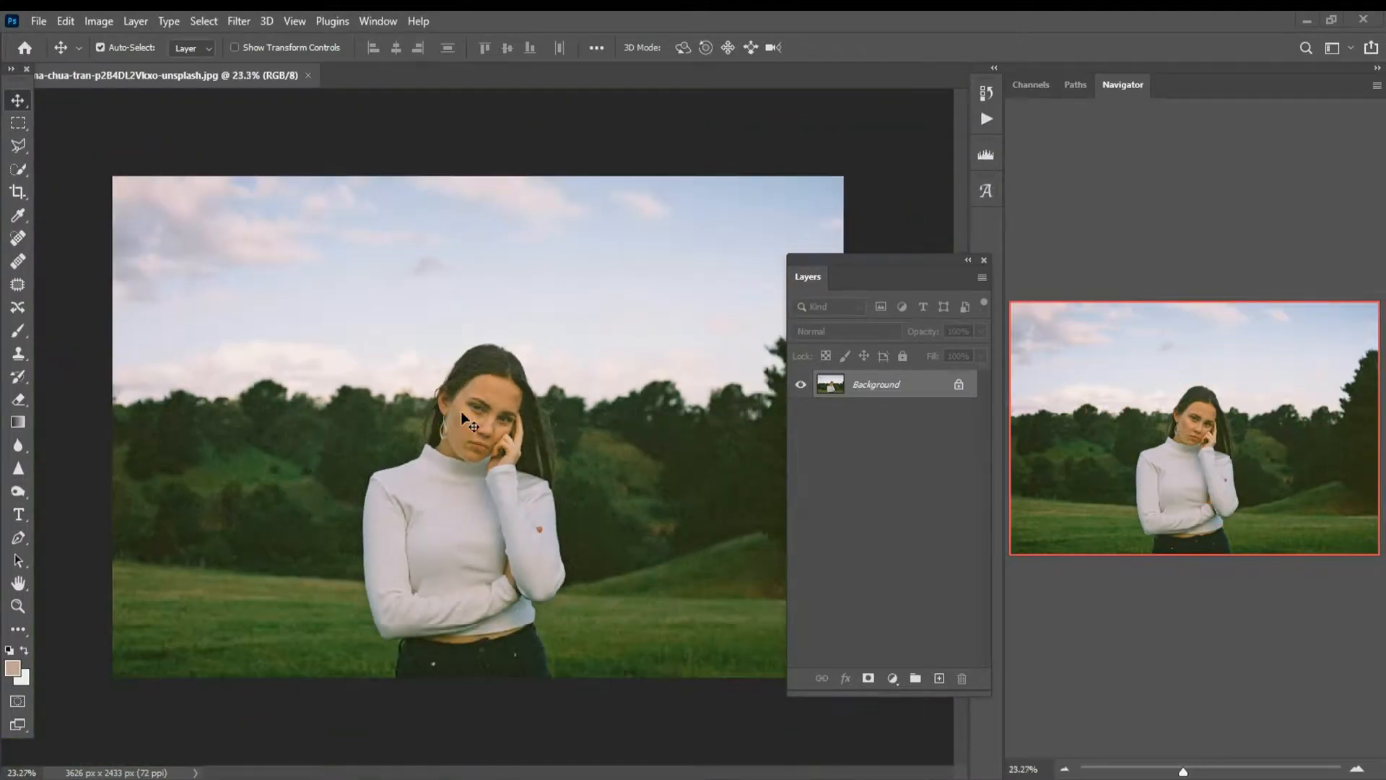
left_click(958, 385)
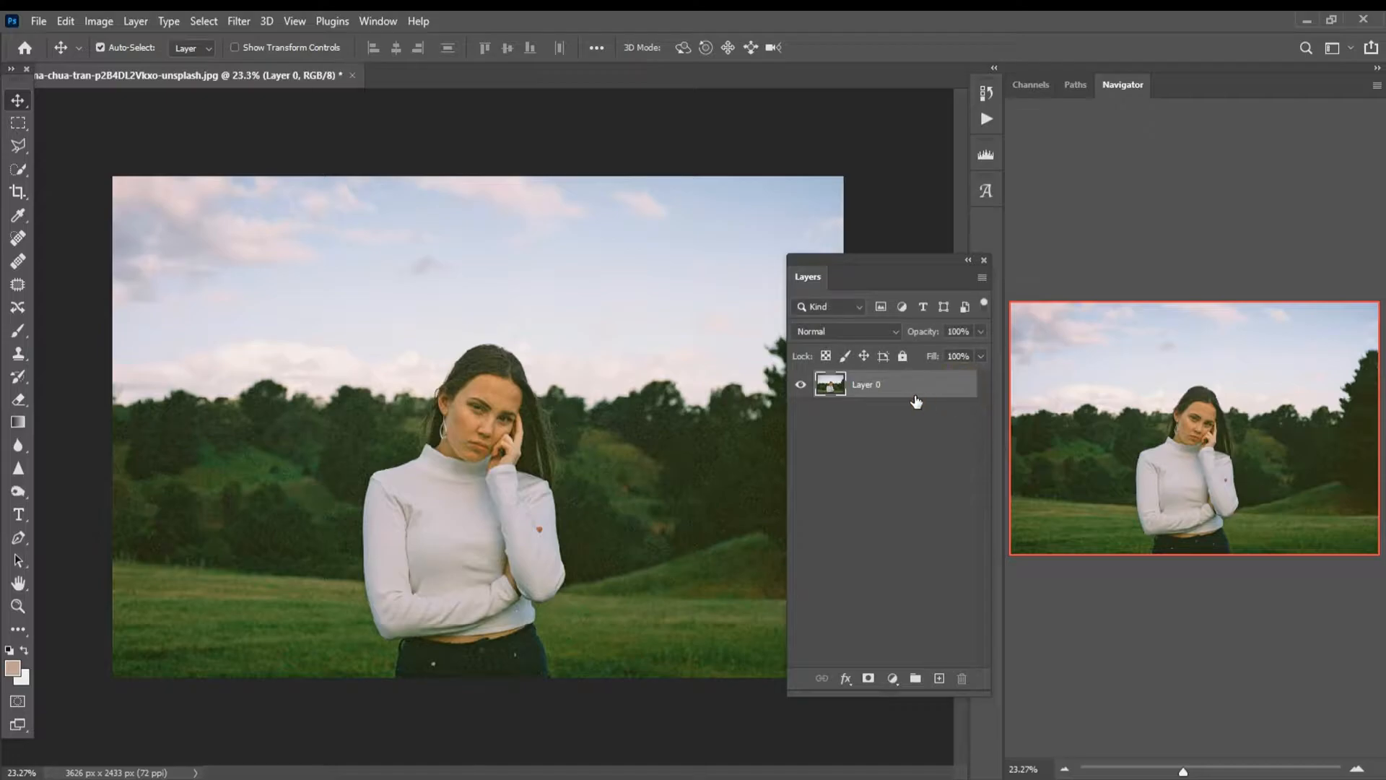
left_click(900, 383)
right_click(893, 379)
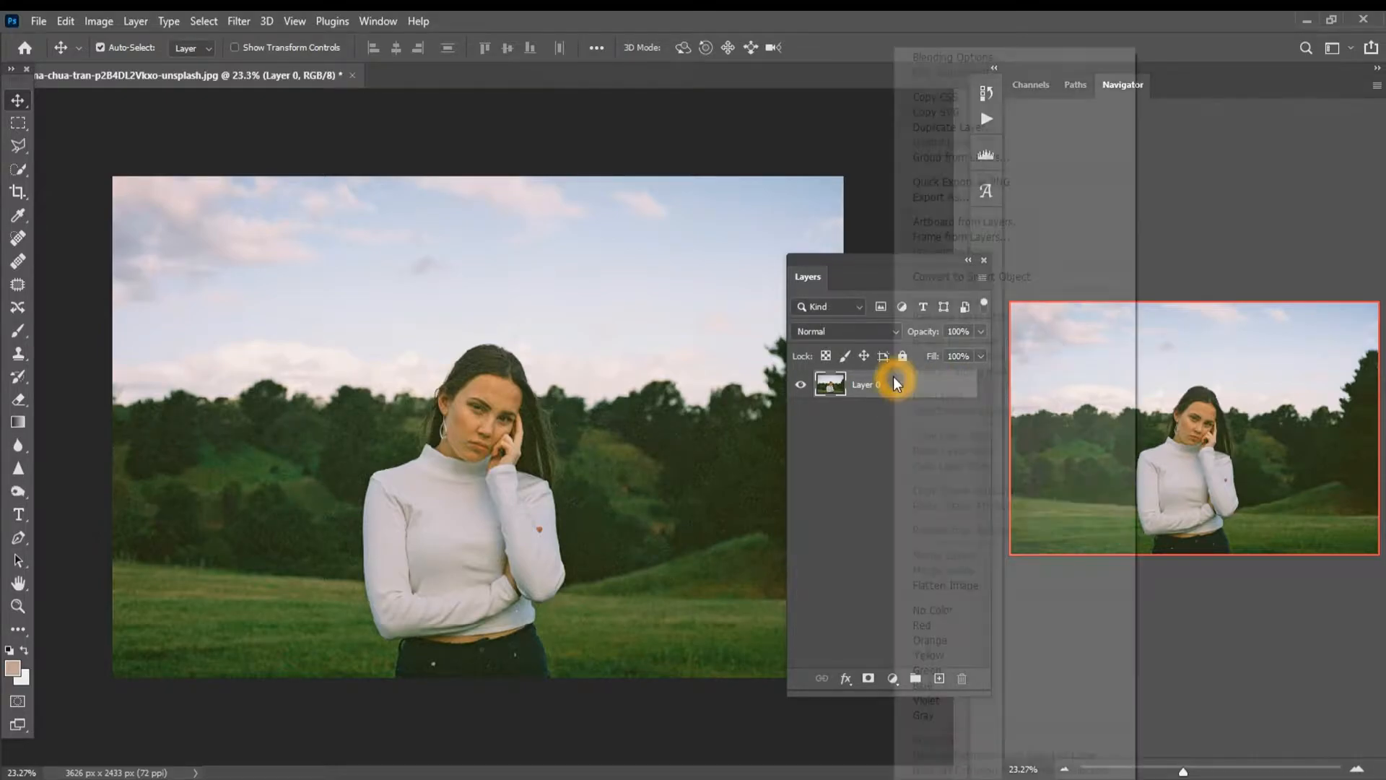
left_click(946, 129)
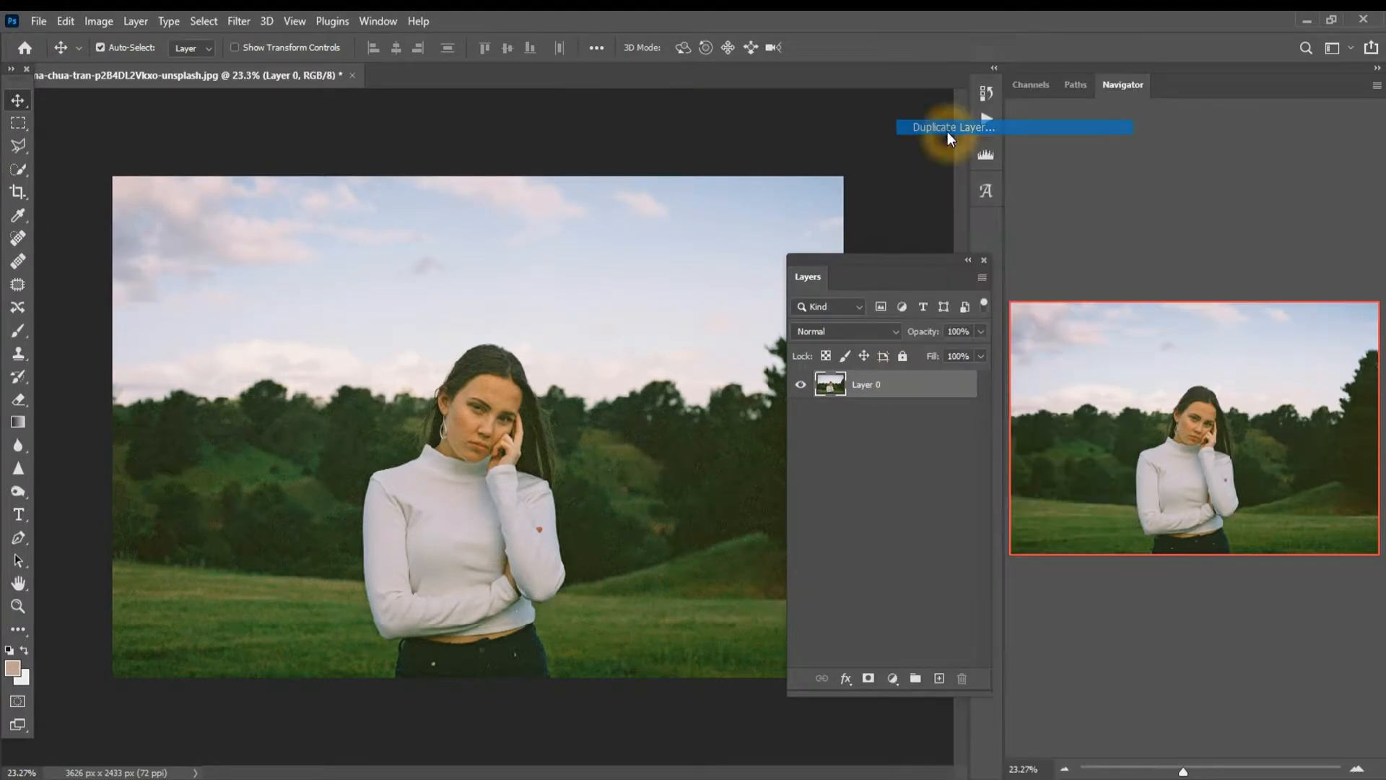
left_click(838, 220)
Duplicate the Layer 0 copy layer to add a second copy on top of the stack.
right_click(919, 388)
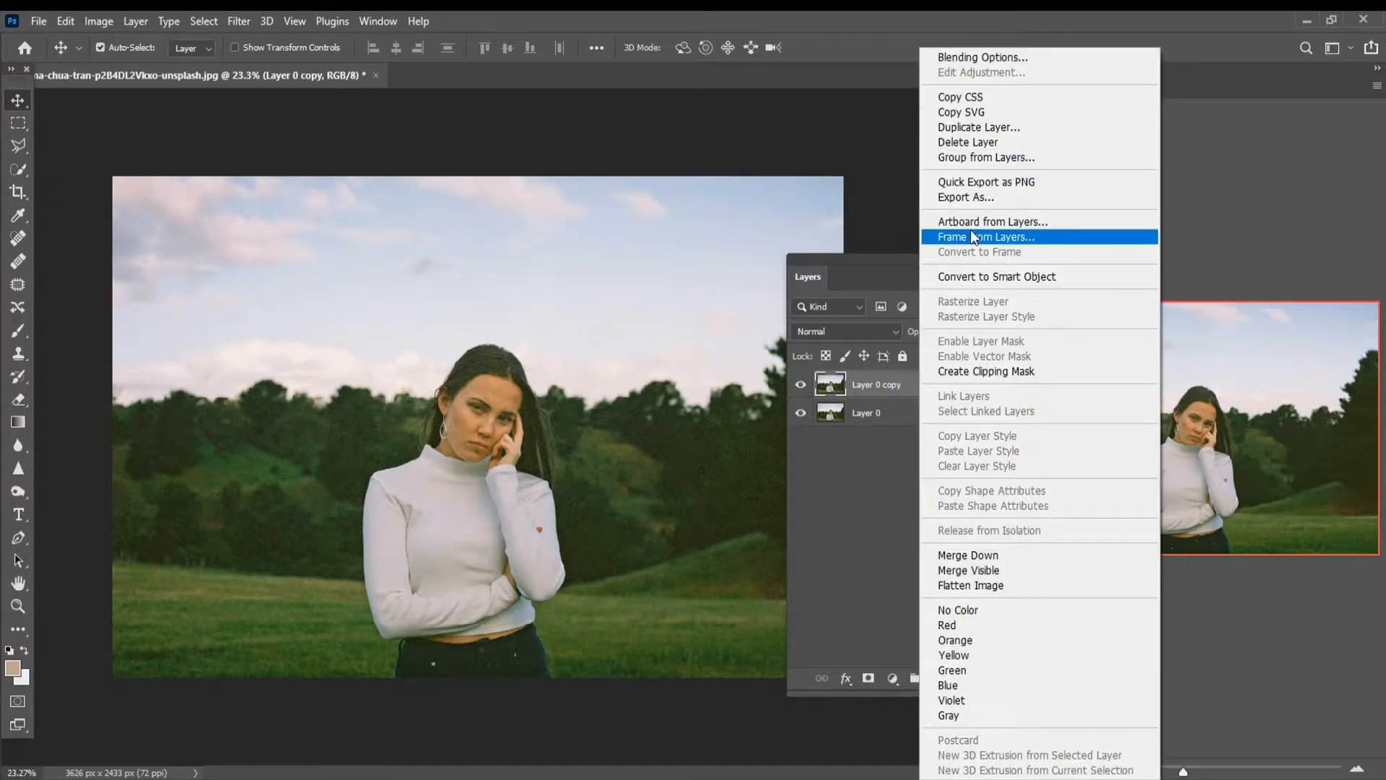
left_click(968, 127)
left_click(835, 224)
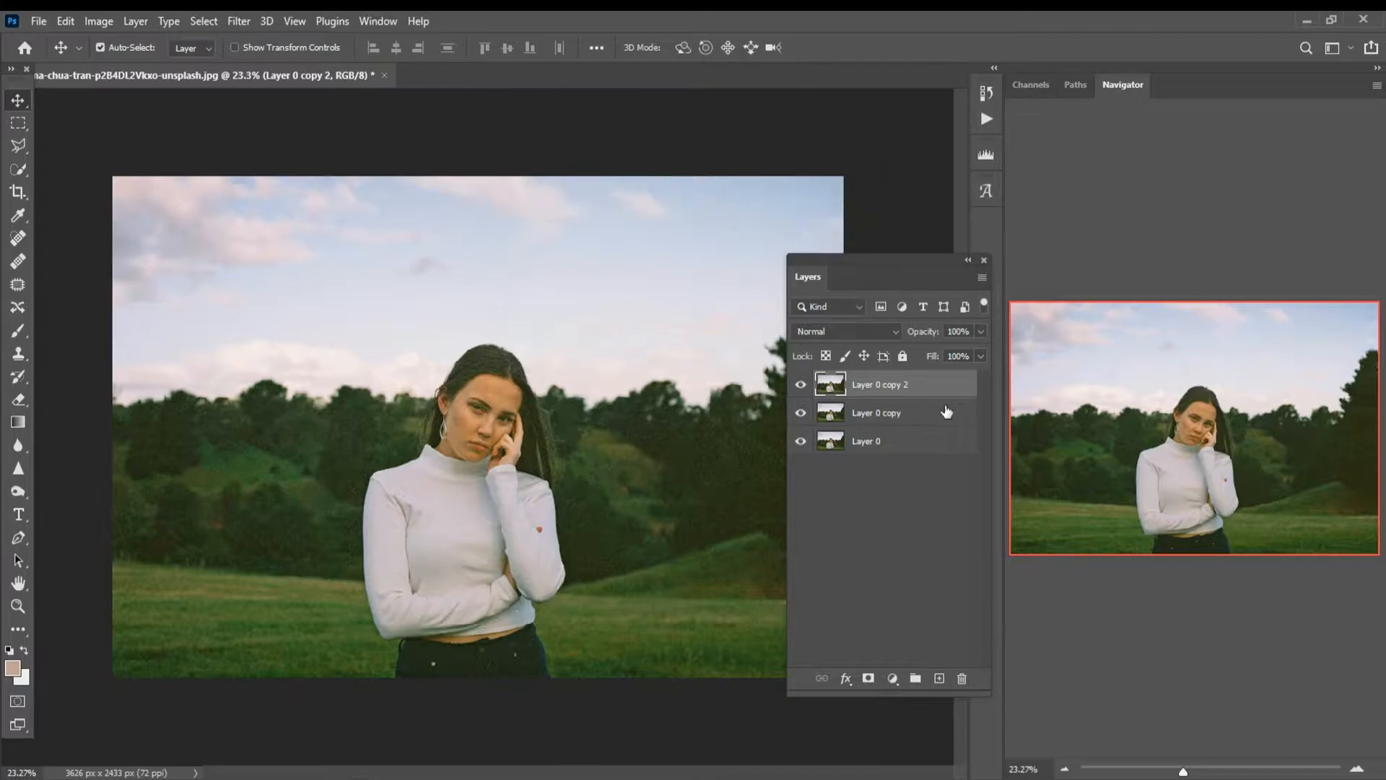
left_click(932, 409)
left_click(906, 440)
left_click(687, 423)
Desaturate the Layer 0 copy 2 layer.
key("space")
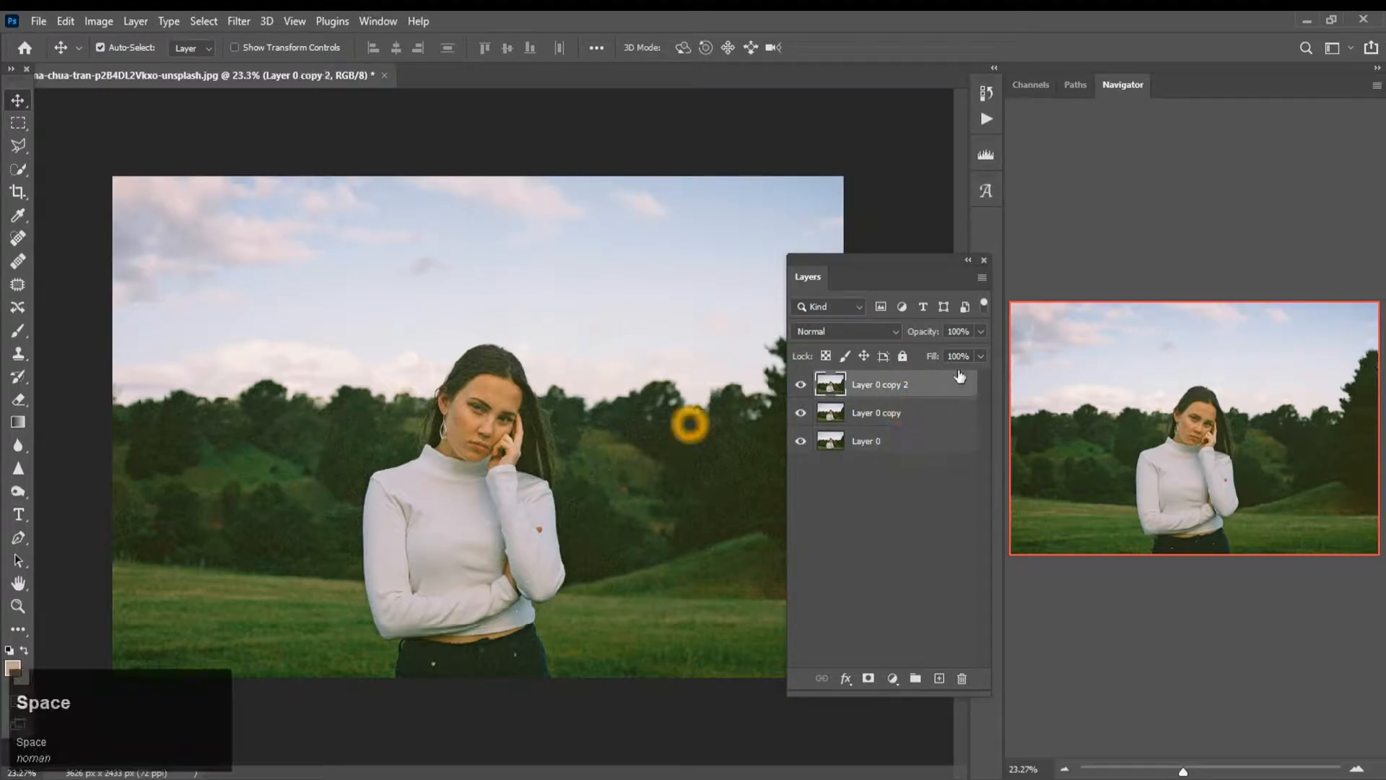
left_click(99, 21)
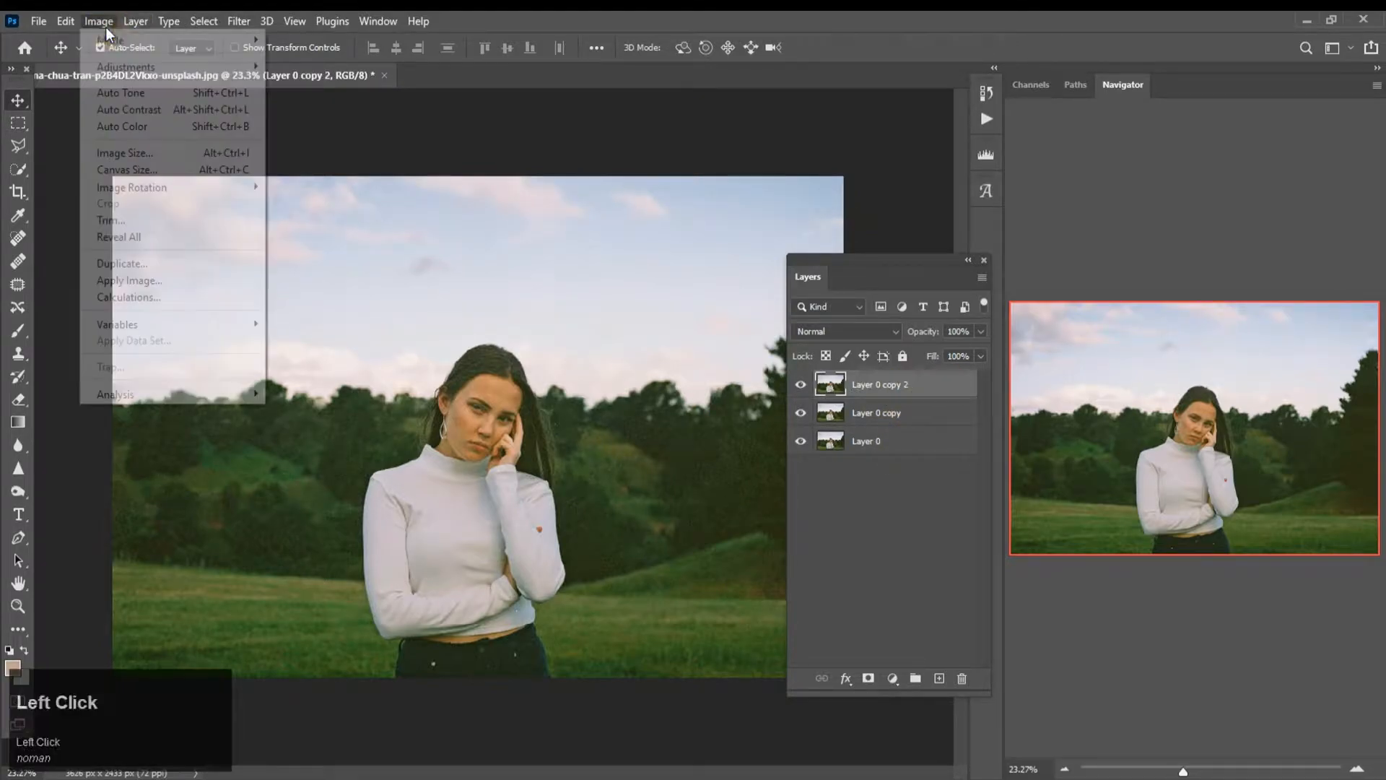
mouse_move(155, 67)
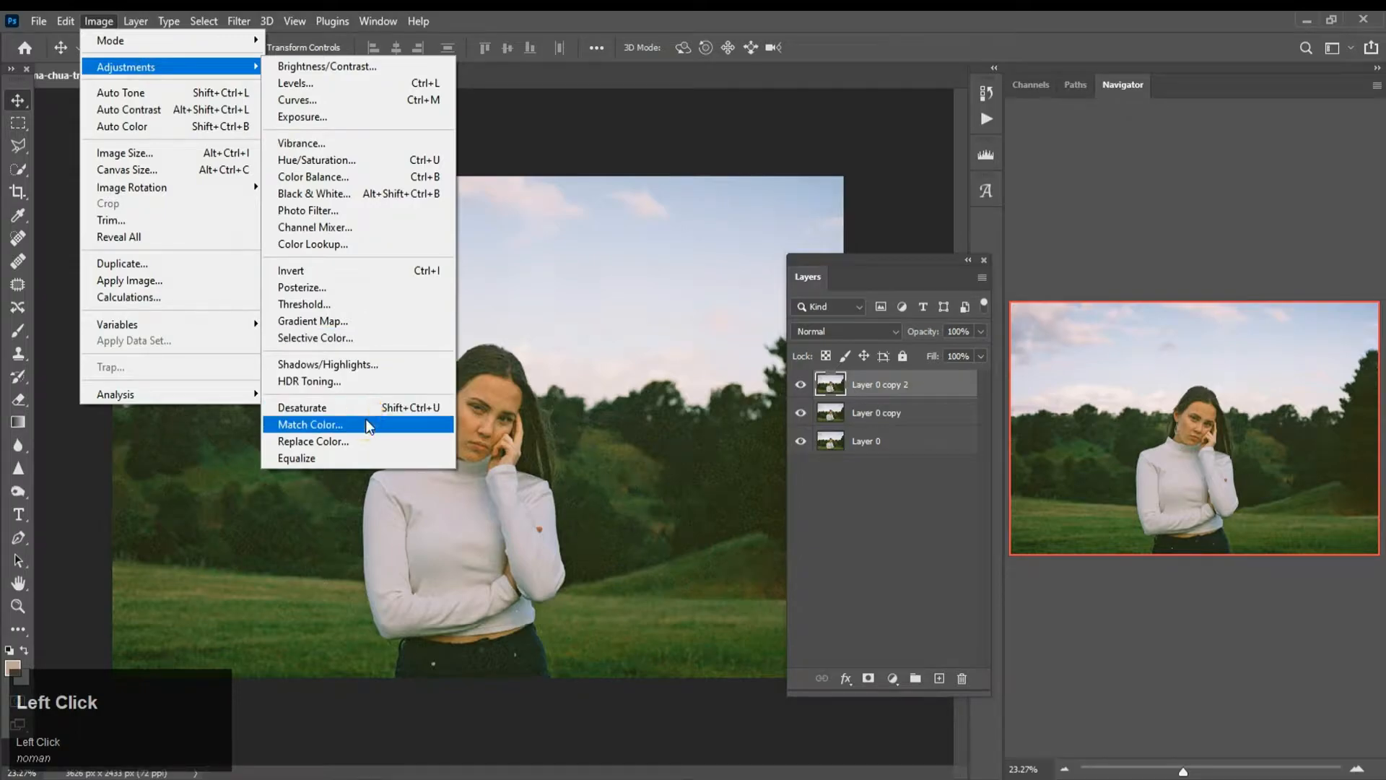
left_click(410, 408)
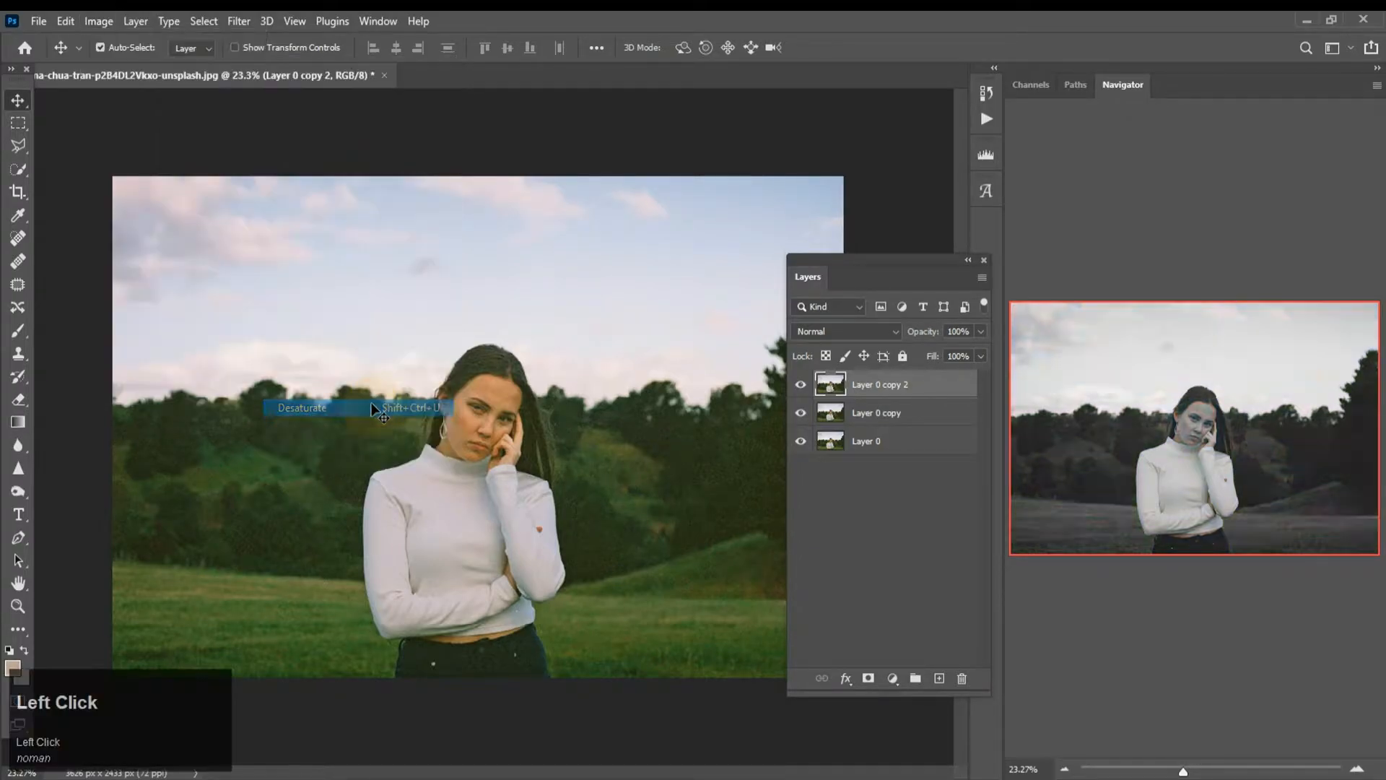
key("space")
Convert the desaturated Layer 0 copy 2 layer to a smart object.
right_click(903, 387)
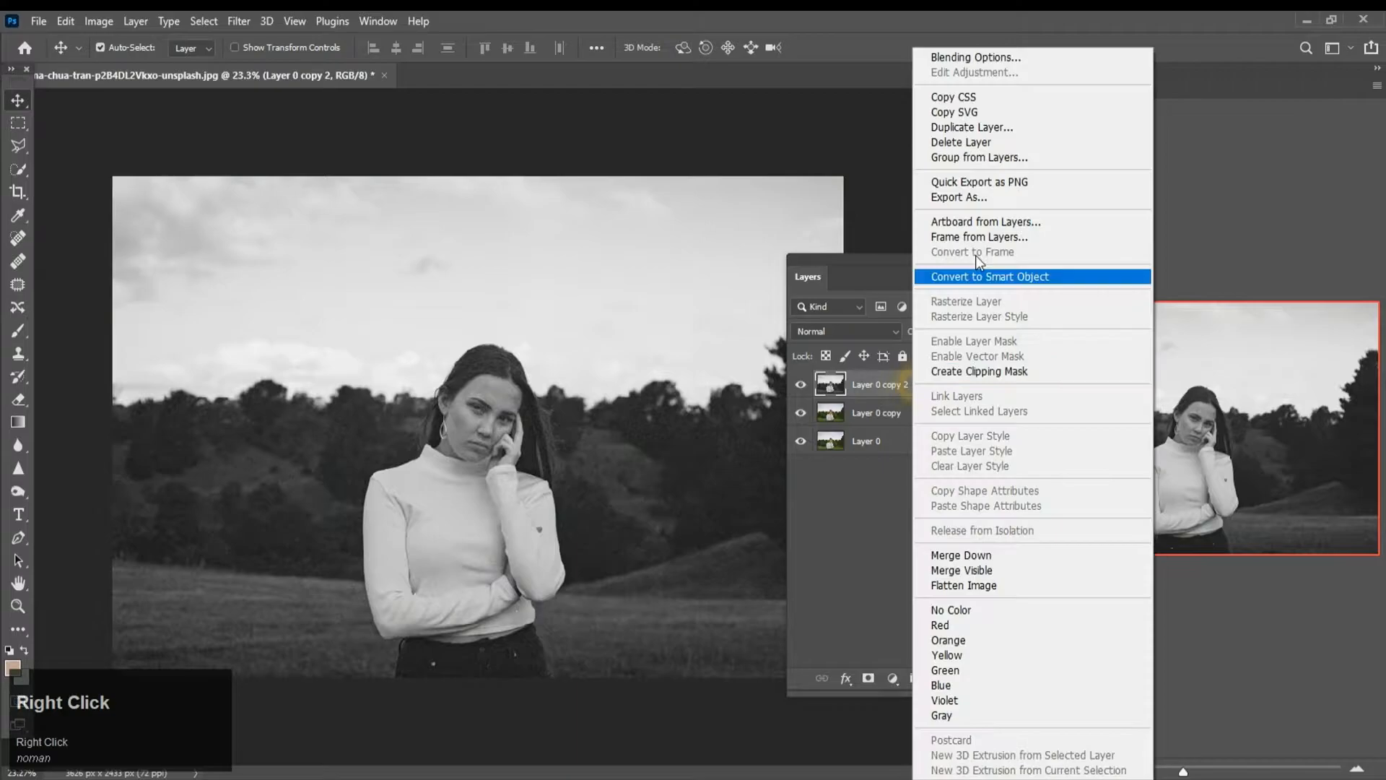
left_click(990, 278)
key("space")
Hide Layer 0 copy 2 and convert the Layer 0 copy layer to a smart object.
left_click(801, 384)
right_click(894, 413)
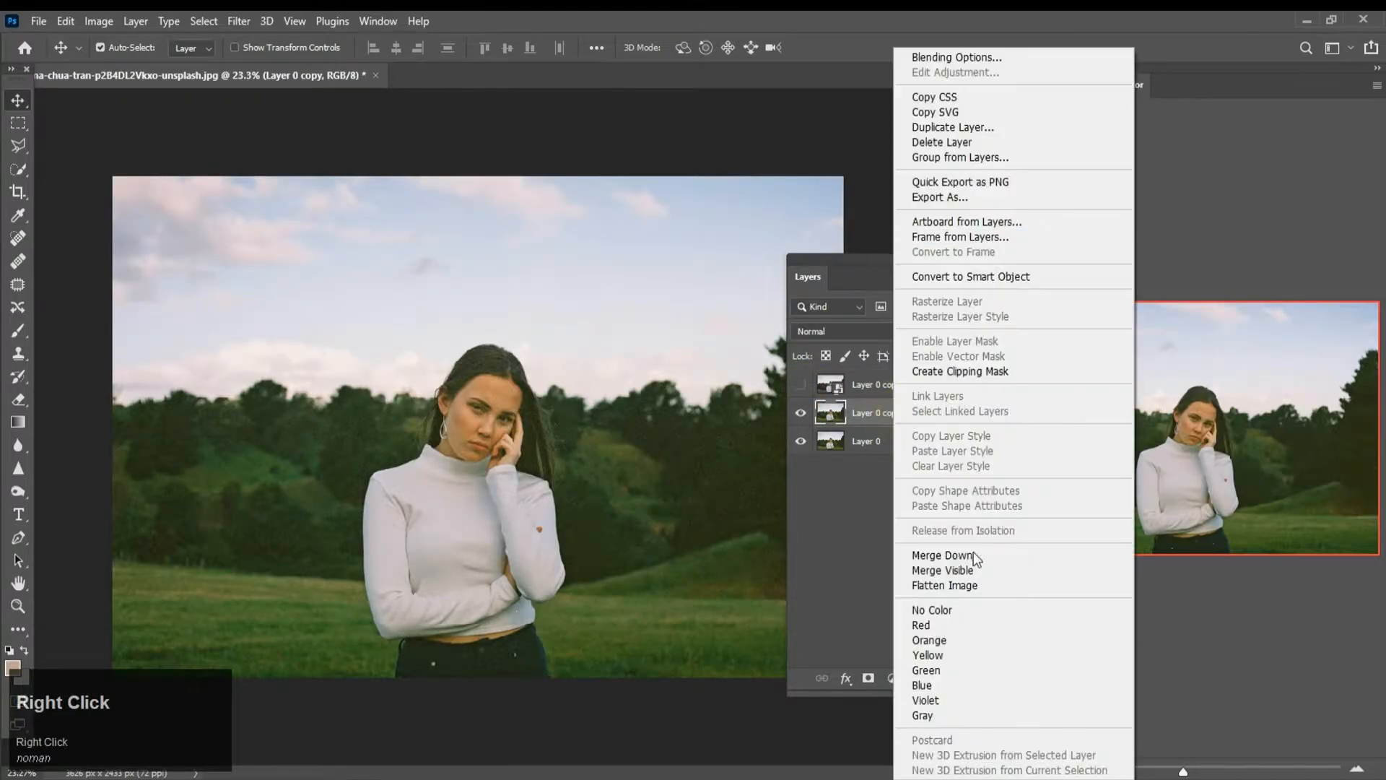
left_click(961, 280)
key("space")
Start the Camera Raw Filter on Layer 0 copy and set the Detail settings' Noise Reduction to 100.
left_click(253, 20)
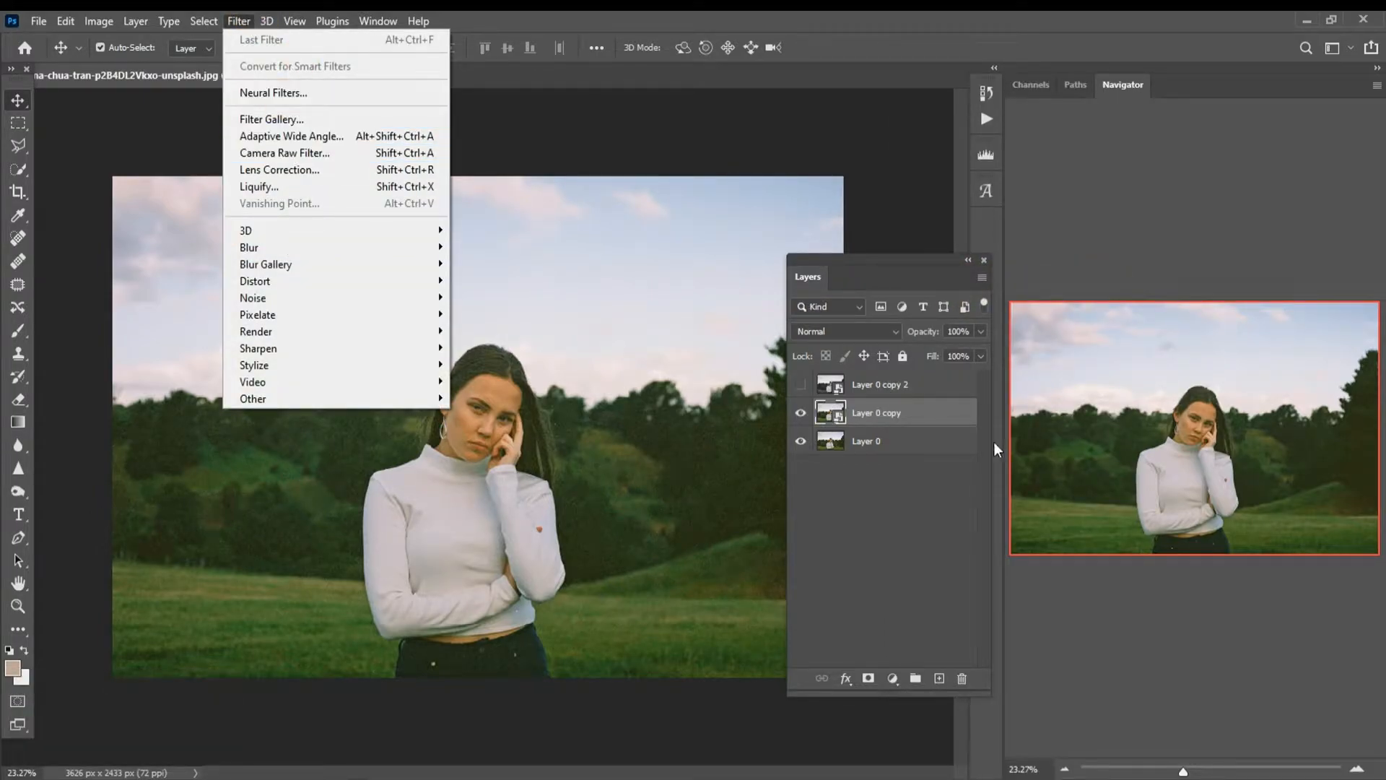
left_click(862, 516)
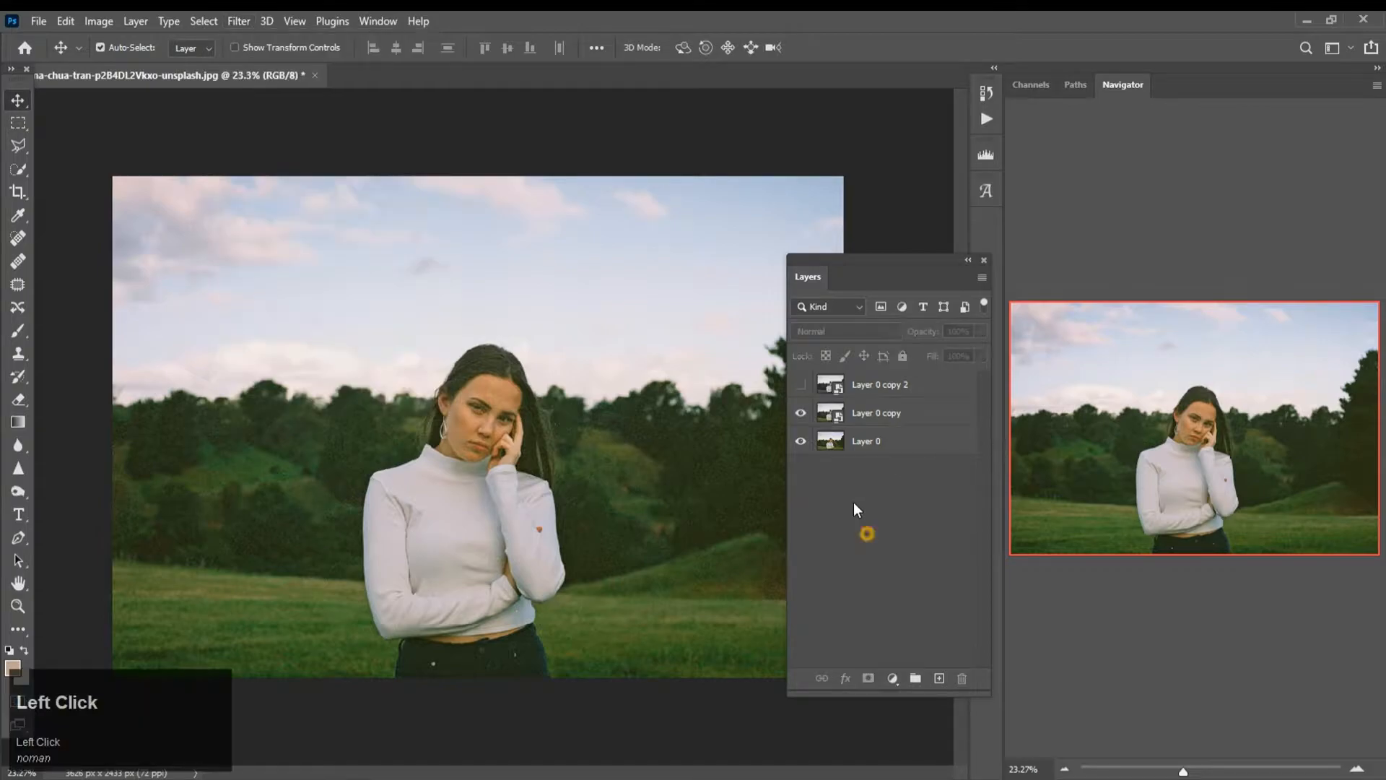
left_click(245, 20)
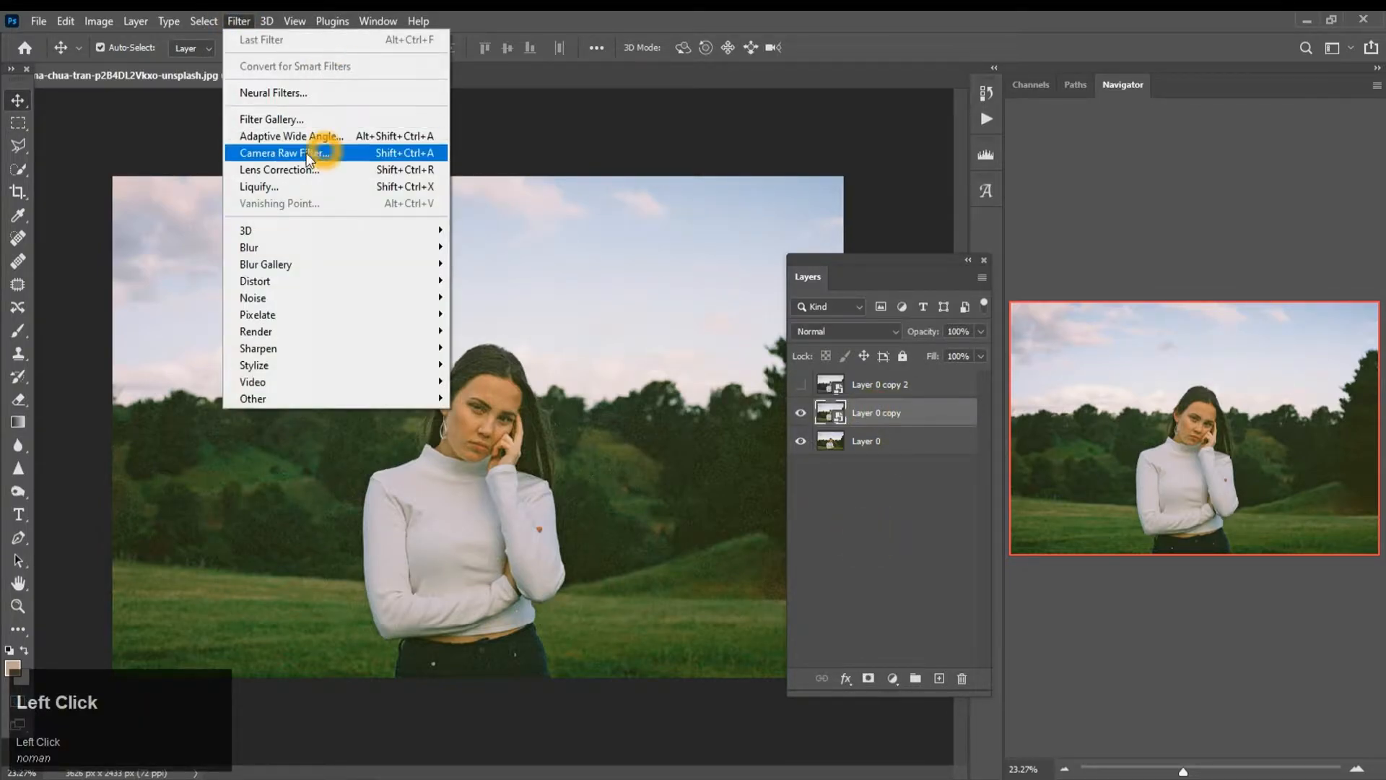
left_click(399, 153)
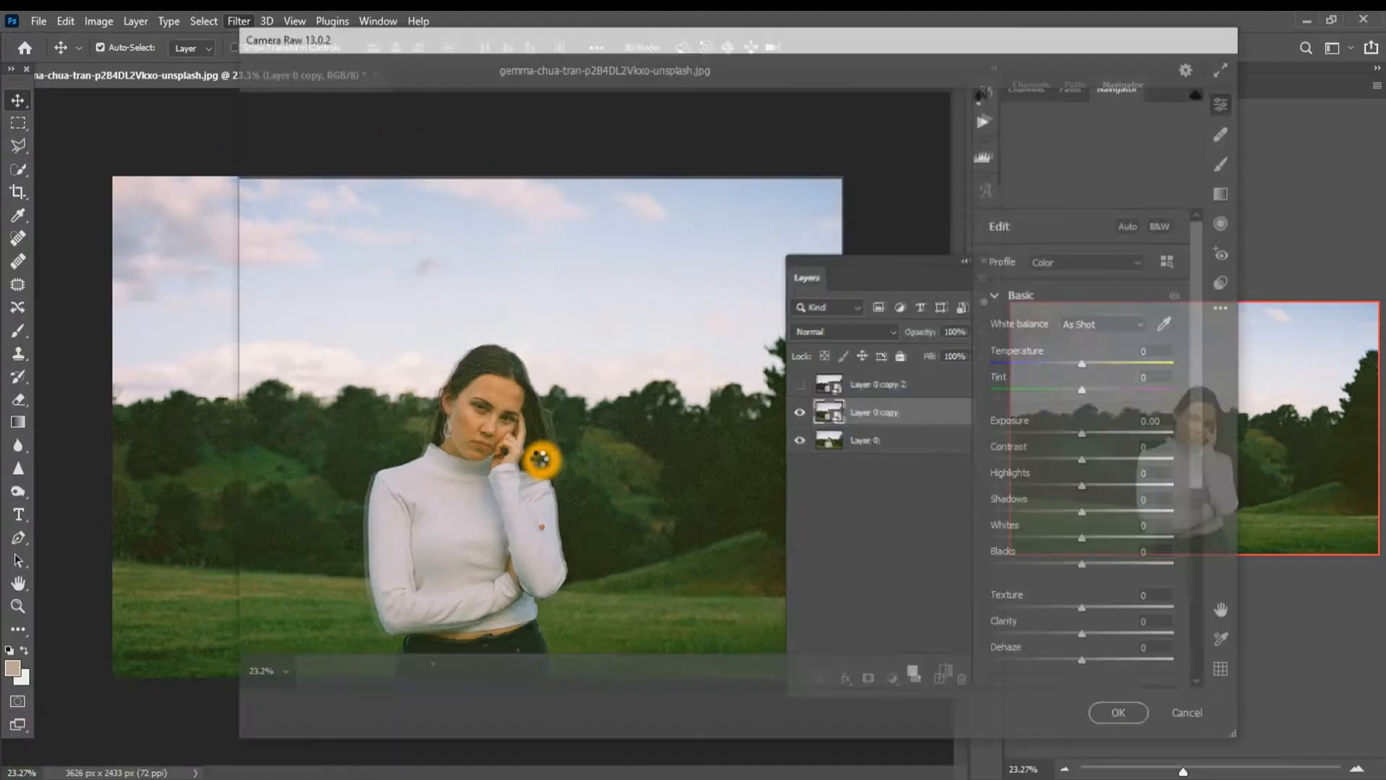
key("space")
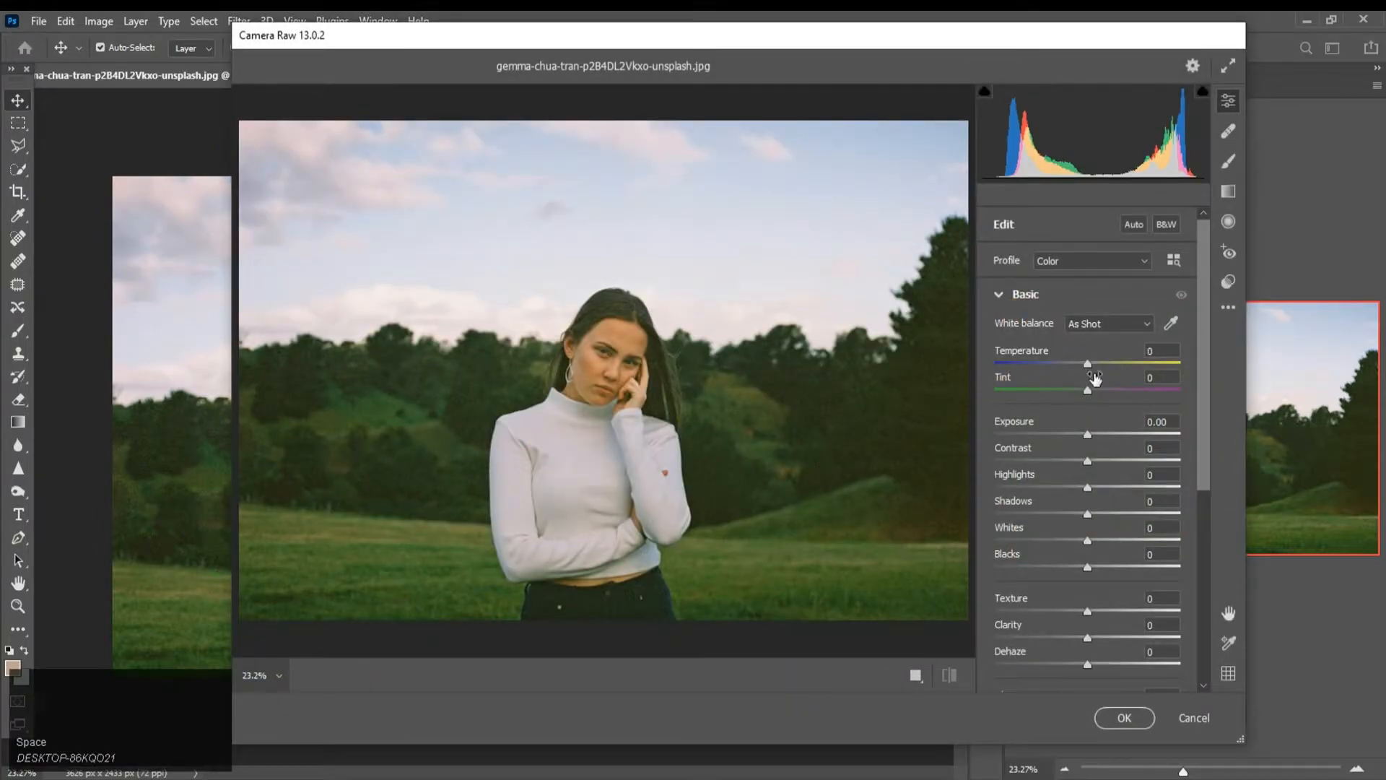
scroll(1054, 458, "down", 5)
scroll(1060, 488, "down", 1)
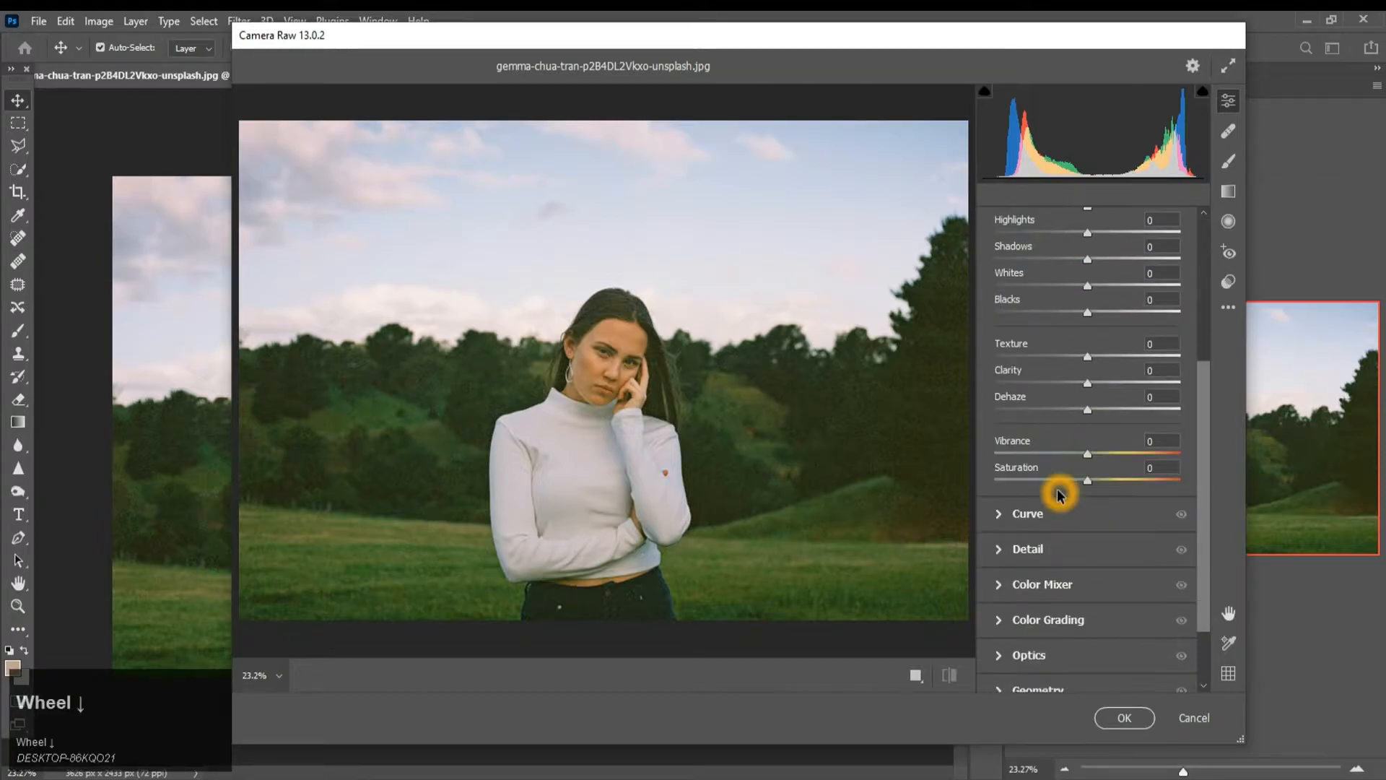
scroll(1014, 527, "up", 5)
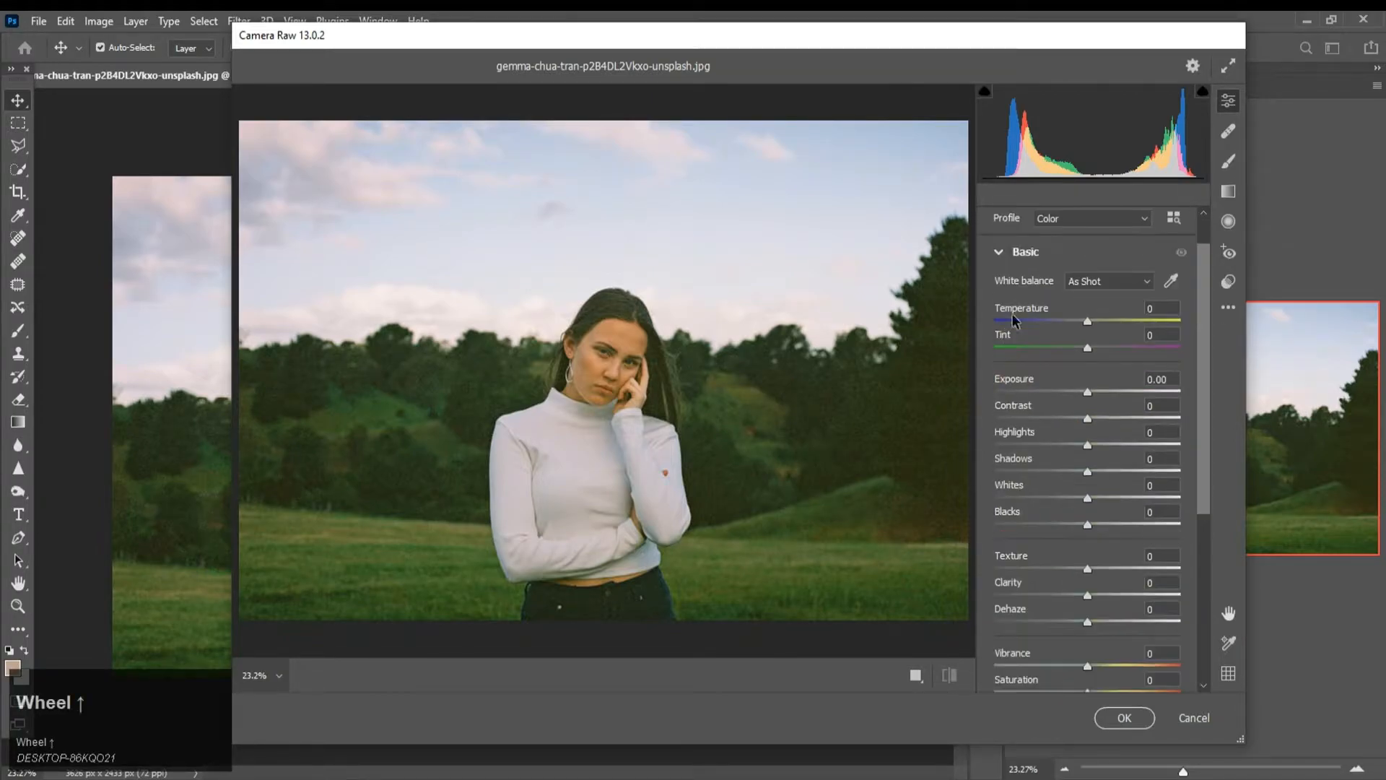
left_click(1000, 253)
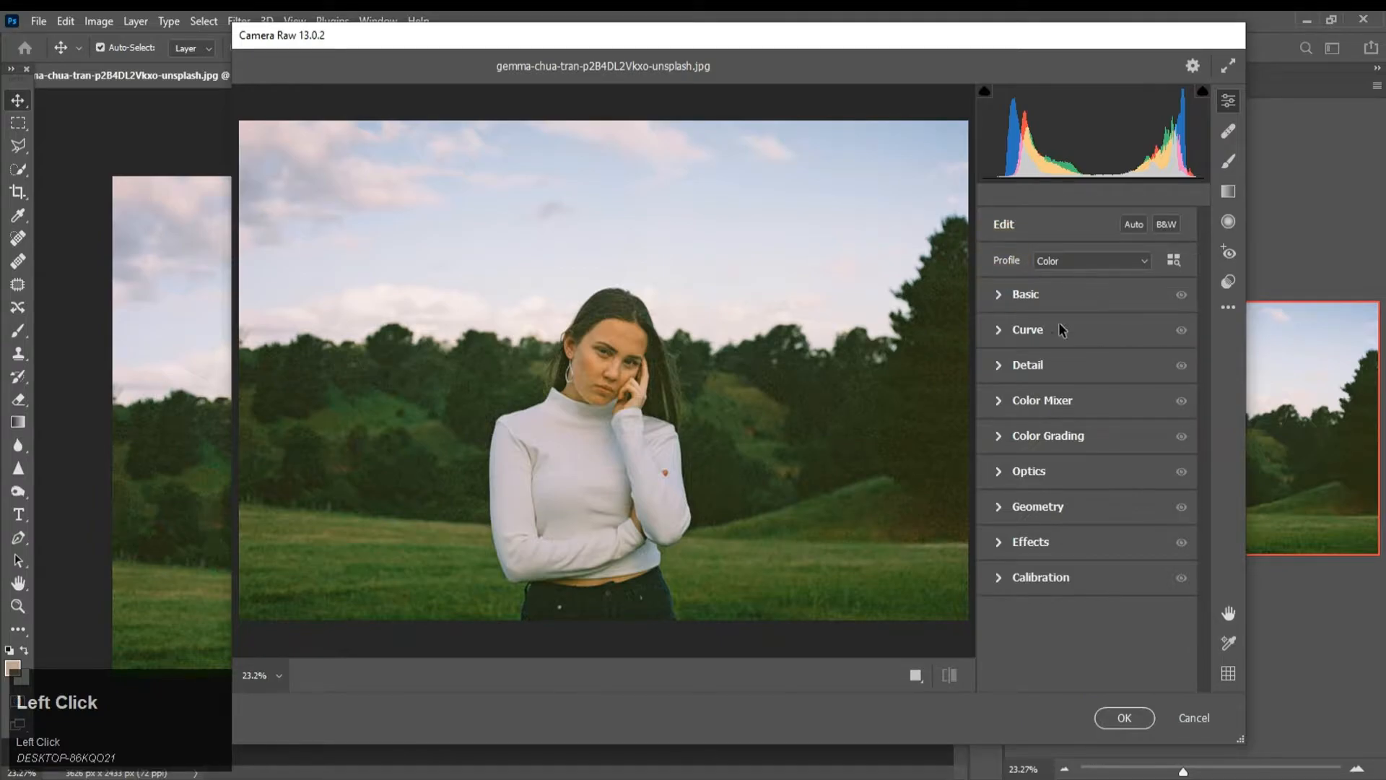
left_click(1007, 372)
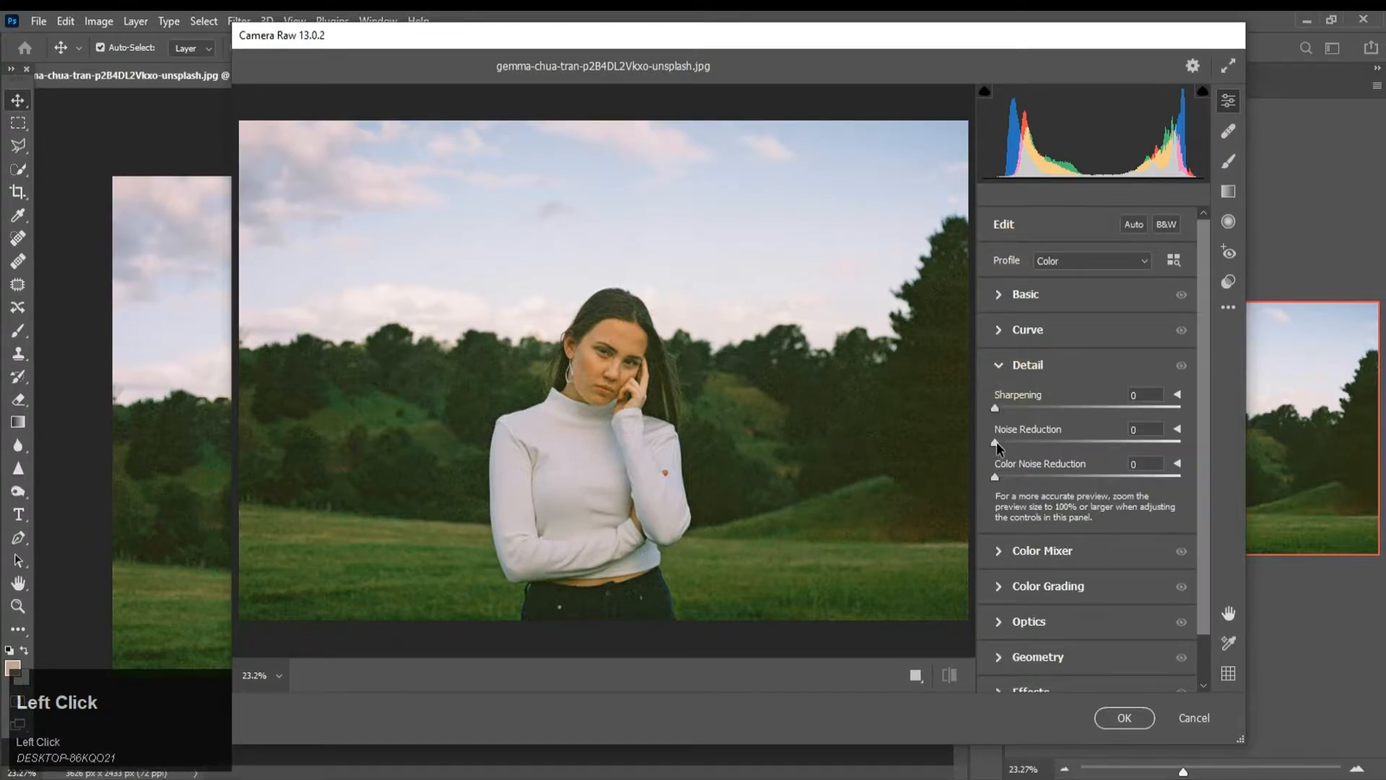
left_click_drag(996, 441, 1199, 444)
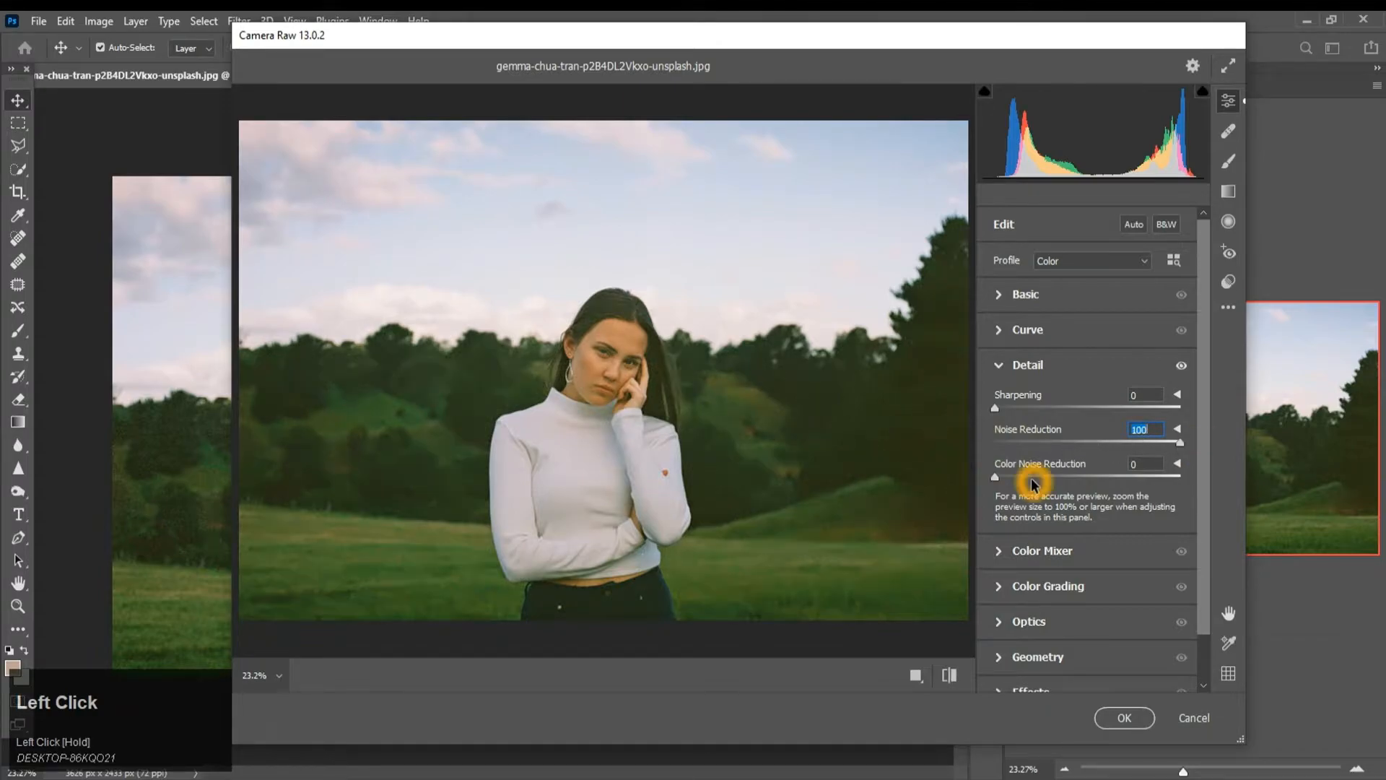
Check the noise on the woman's face up close and set Color Noise Reduction to 85.
left_click(614, 354)
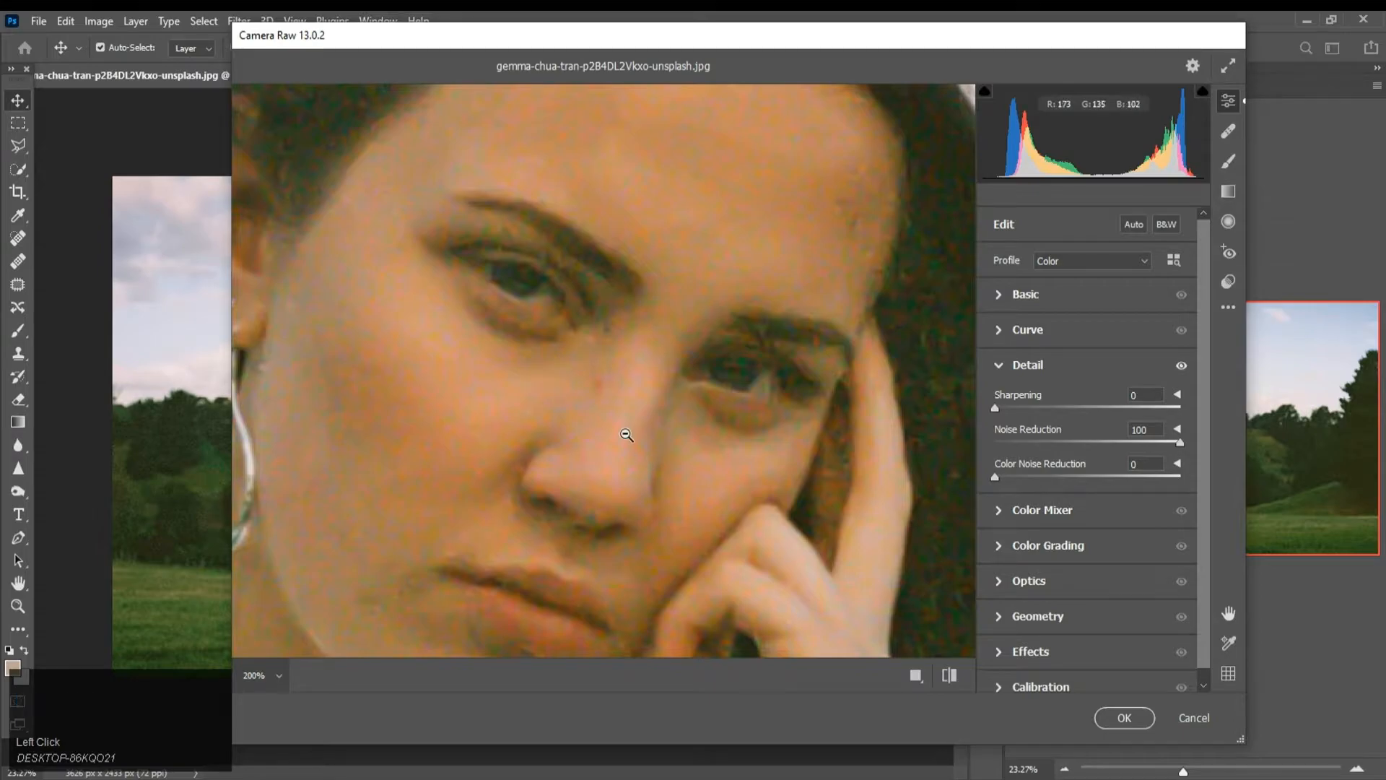
left_click(606, 370, "alt")
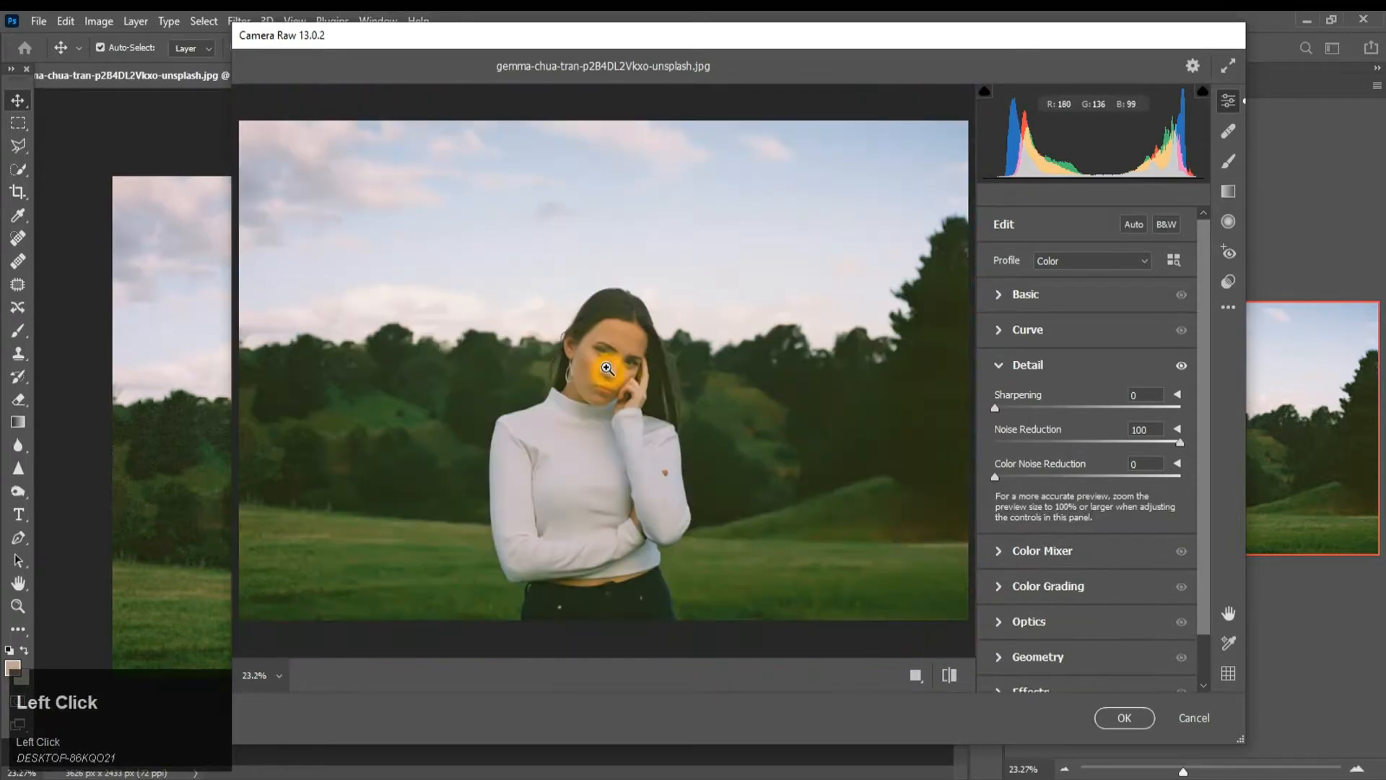
left_click(607, 368)
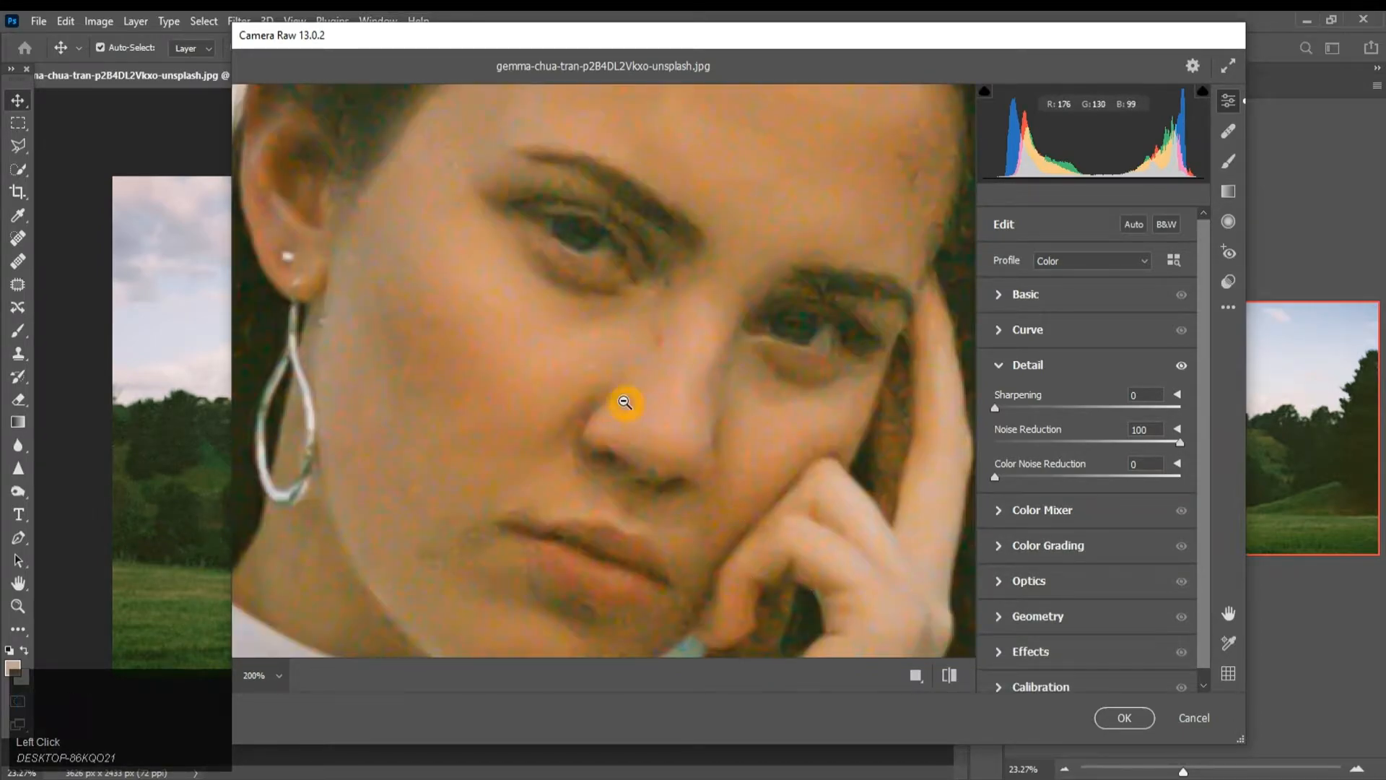
scroll(624, 401, "down", 2)
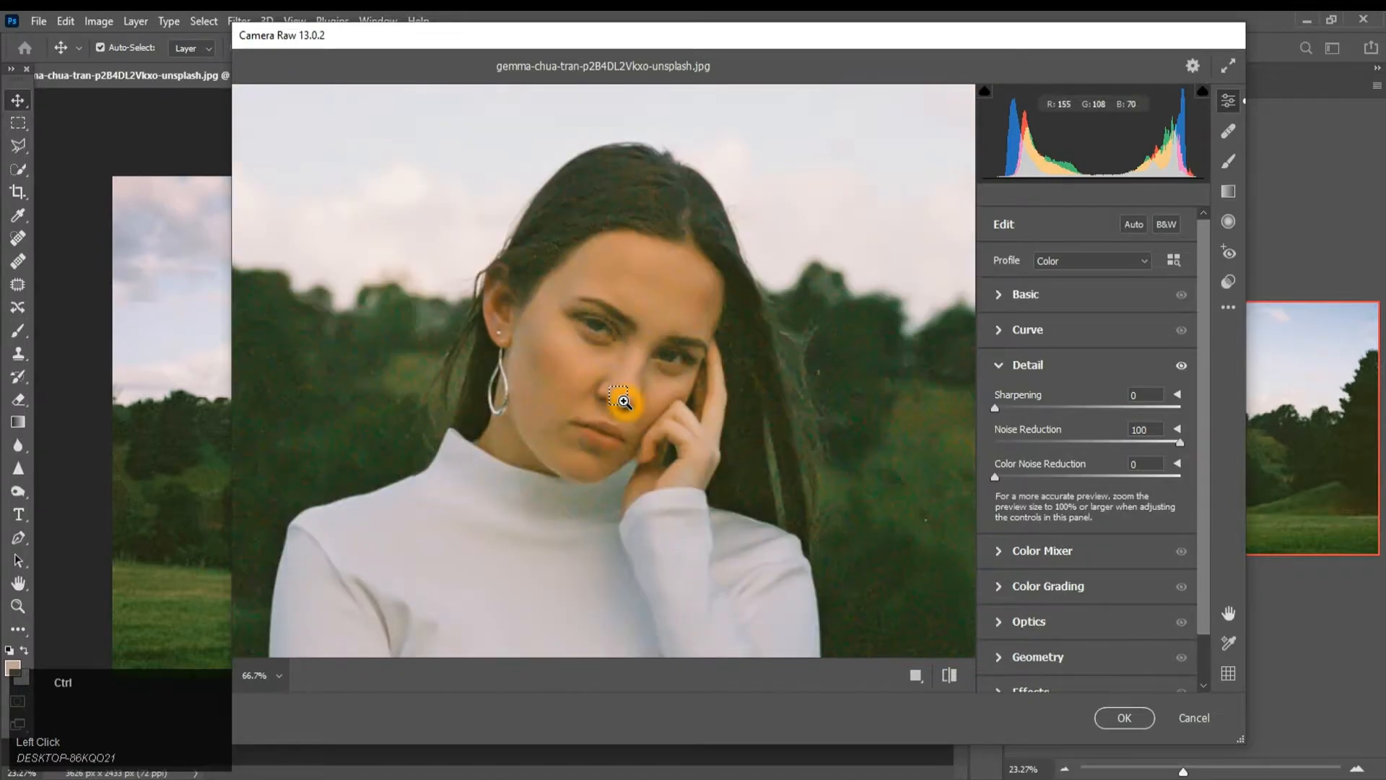
key("space")
left_click_drag(999, 479, 1031, 480)
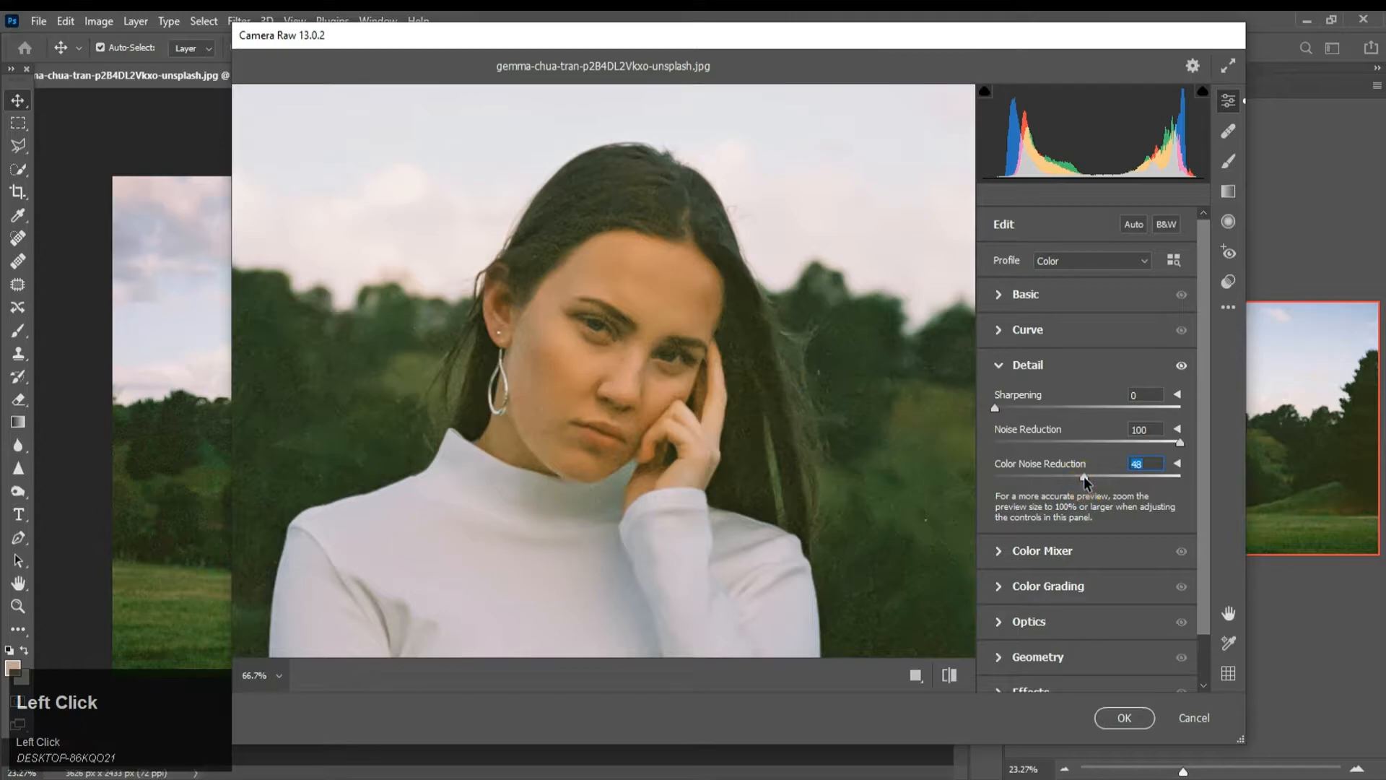
left_click_drag(1110, 480, 1147, 479)
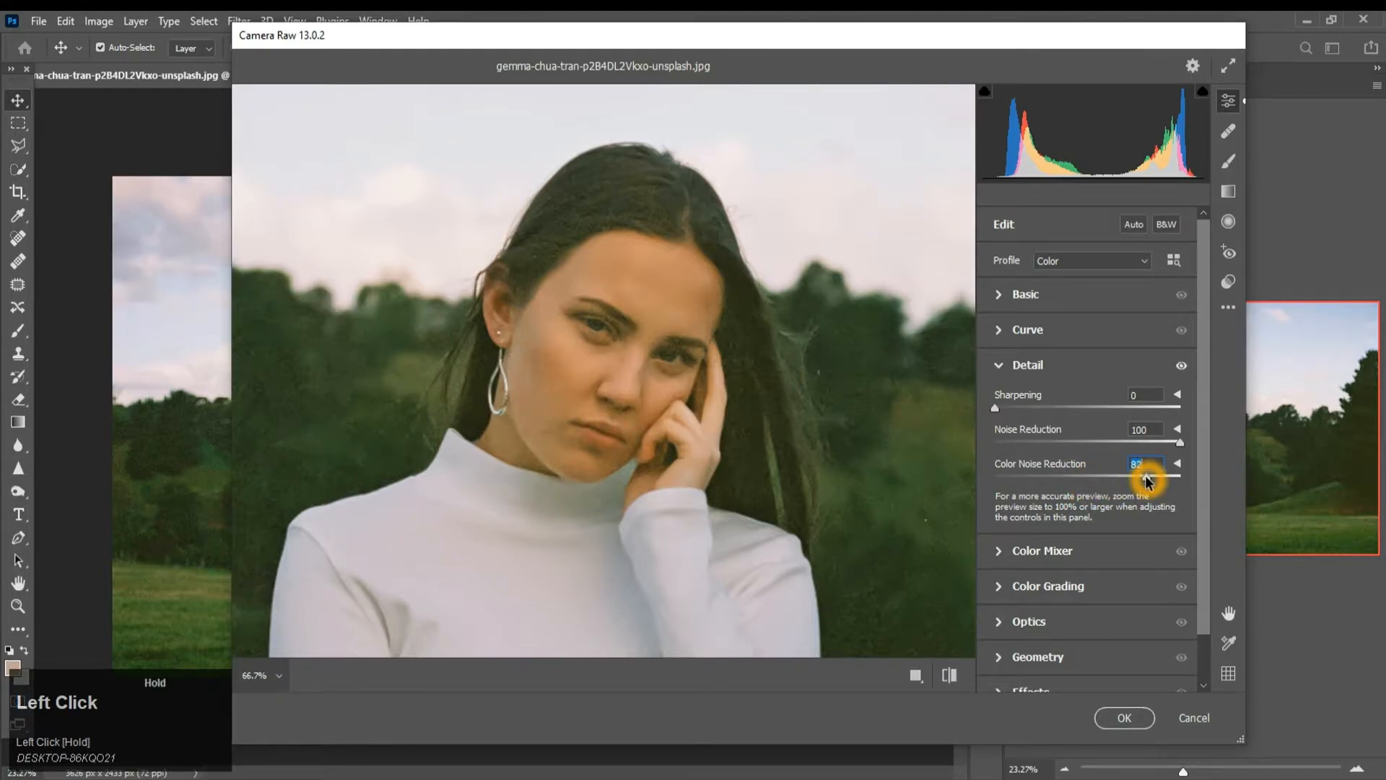
key("space")
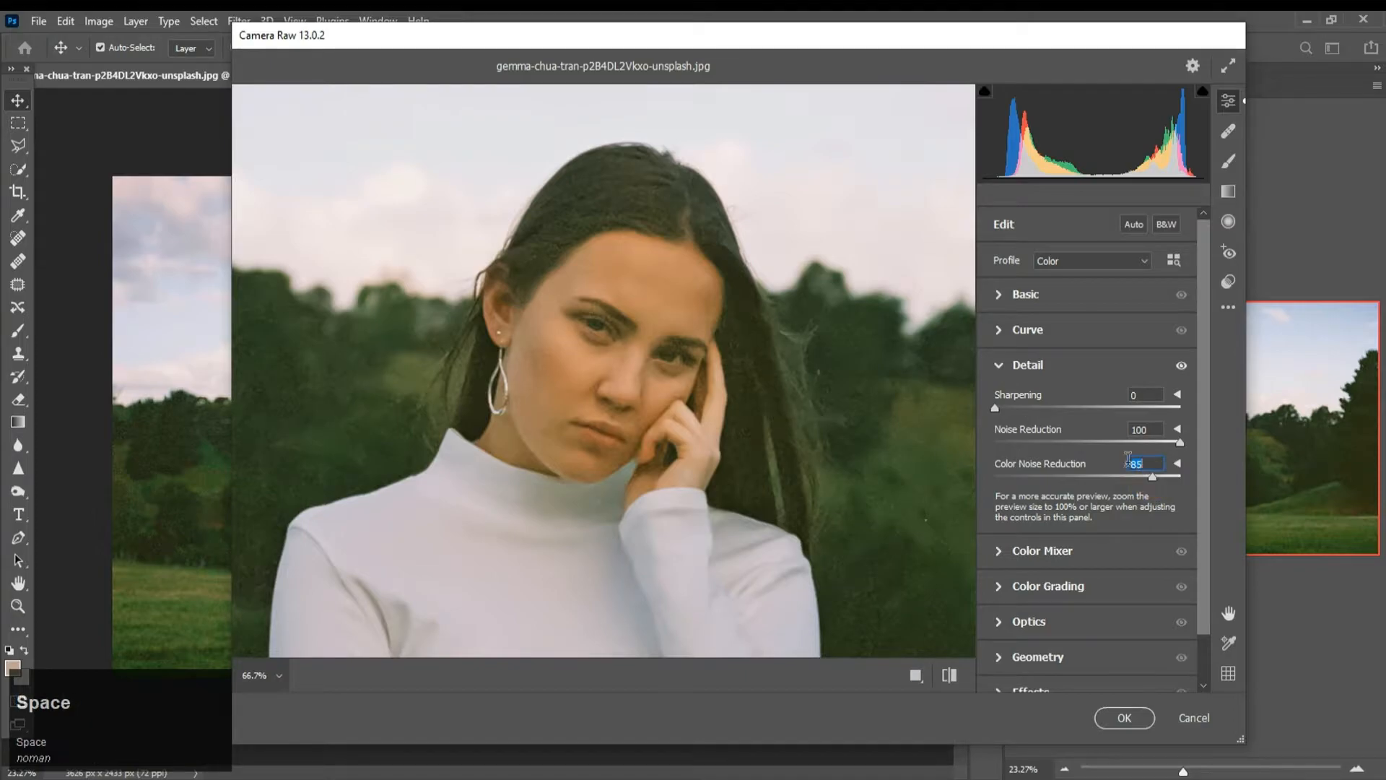
Compare the photo with its default settings, restore the edited preview, and apply the Camera Raw noise reduction.
left_click(950, 675)
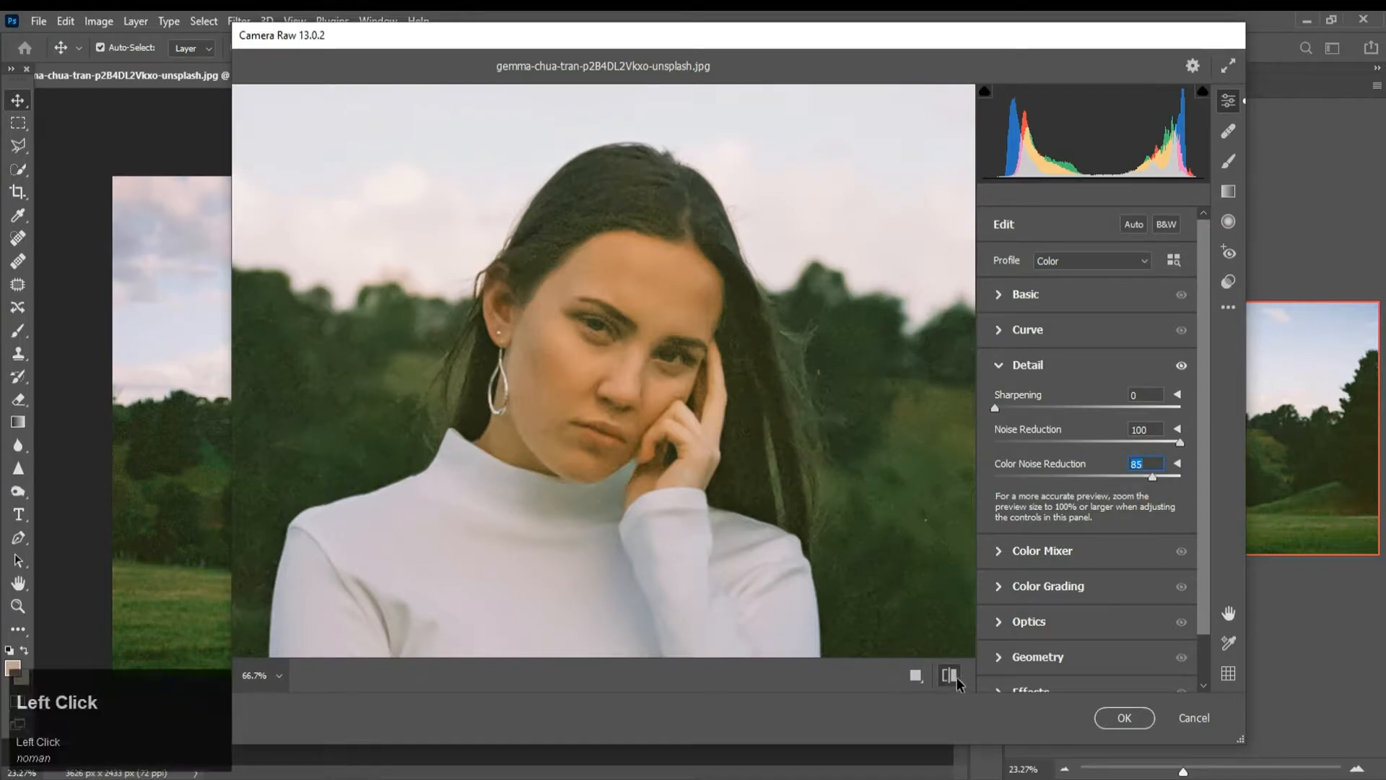
left_click(955, 677)
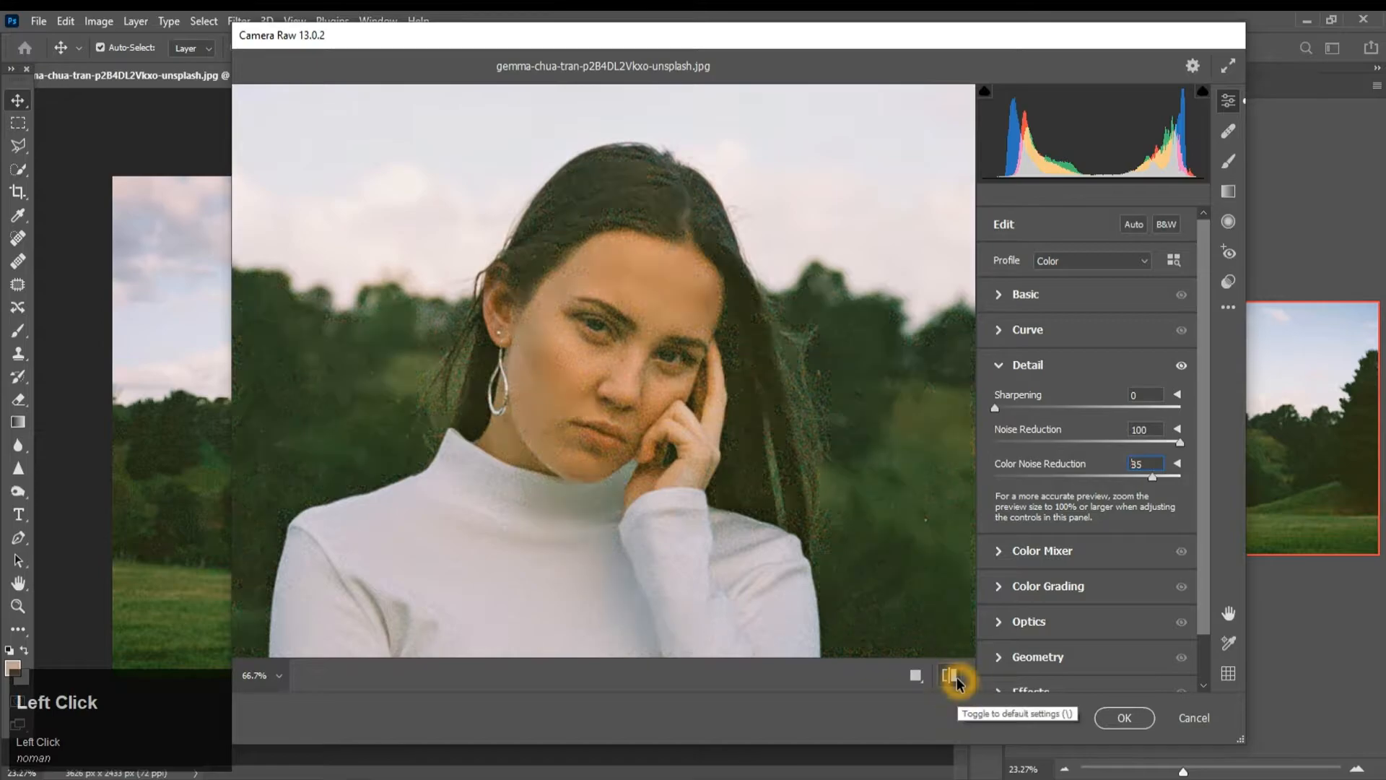
left_click(1136, 727)
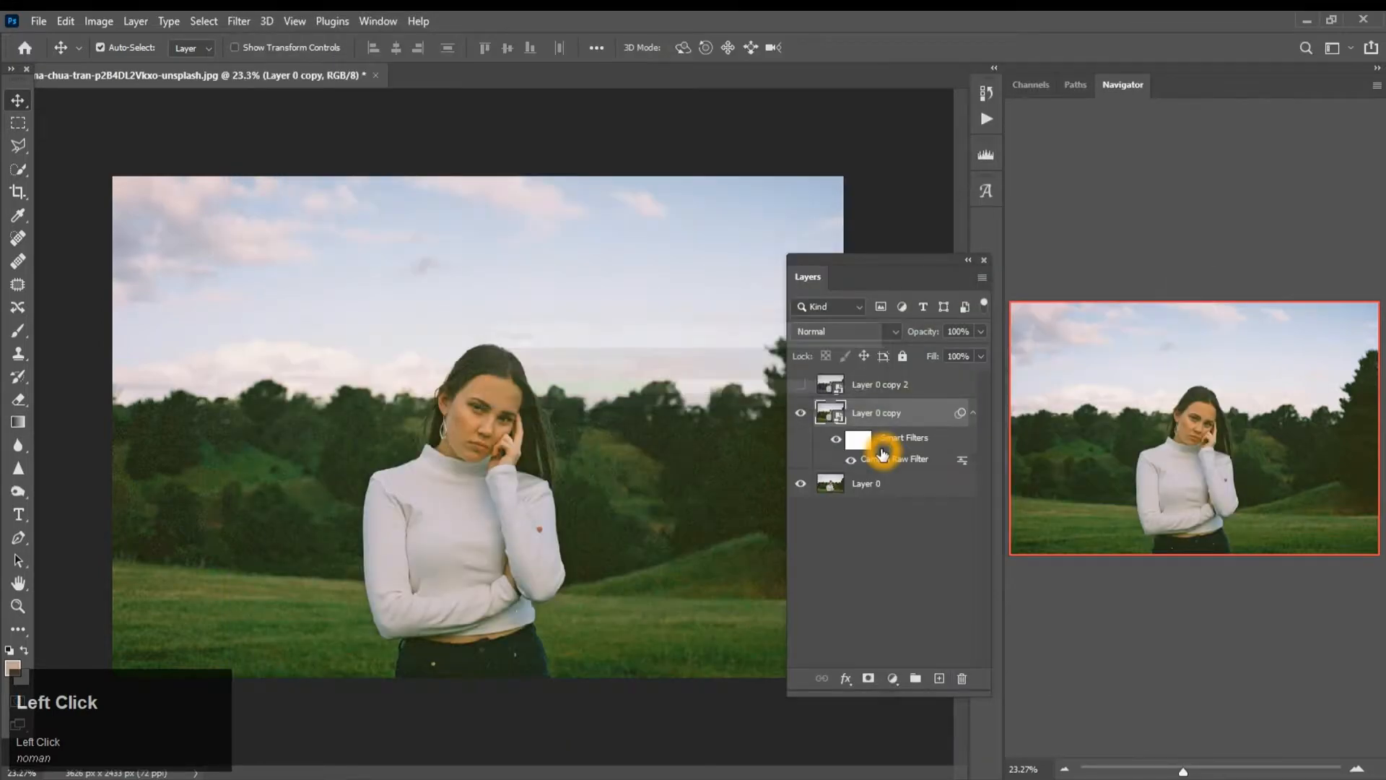
Show and select Layer 0 copy 2 and apply a High Pass filter with a radius of 1.2 pixels.
left_click(800, 384)
left_click(886, 390)
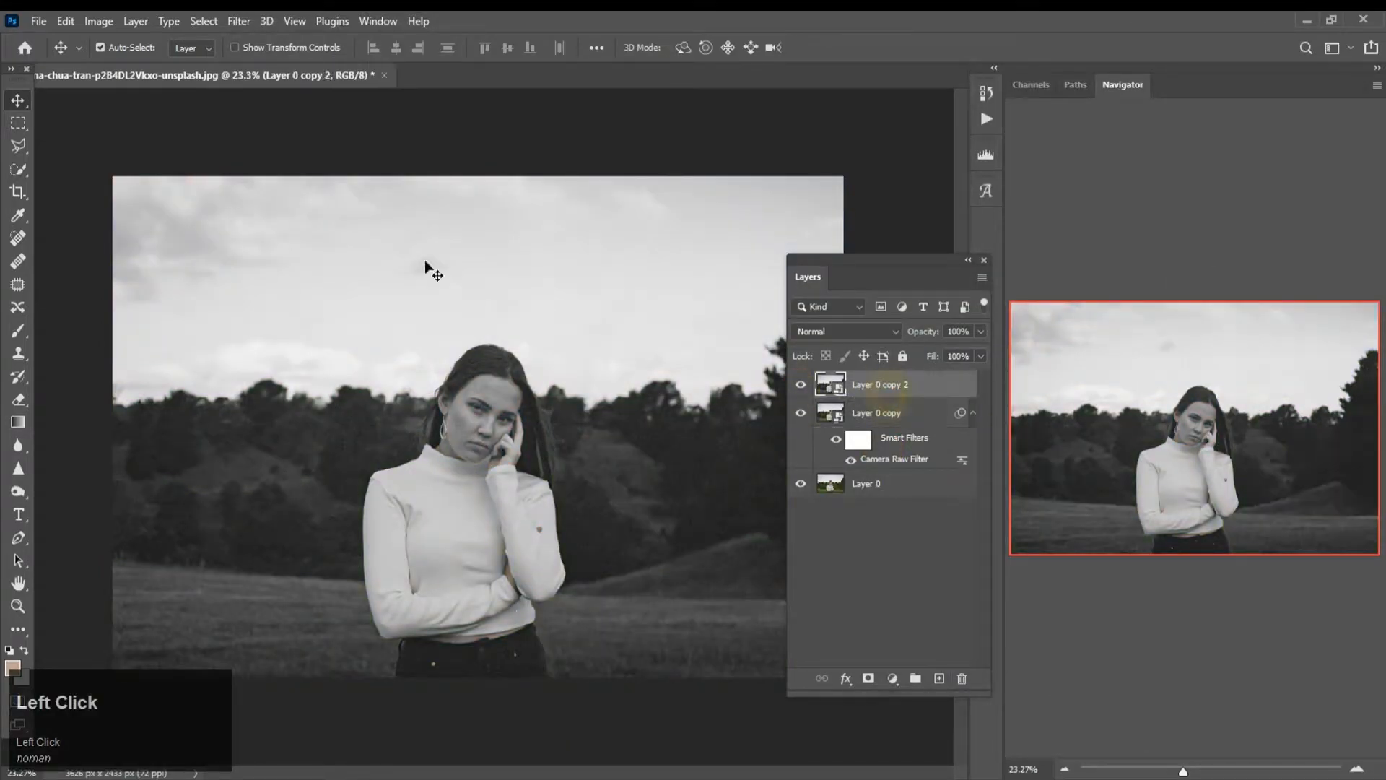
left_click(239, 21)
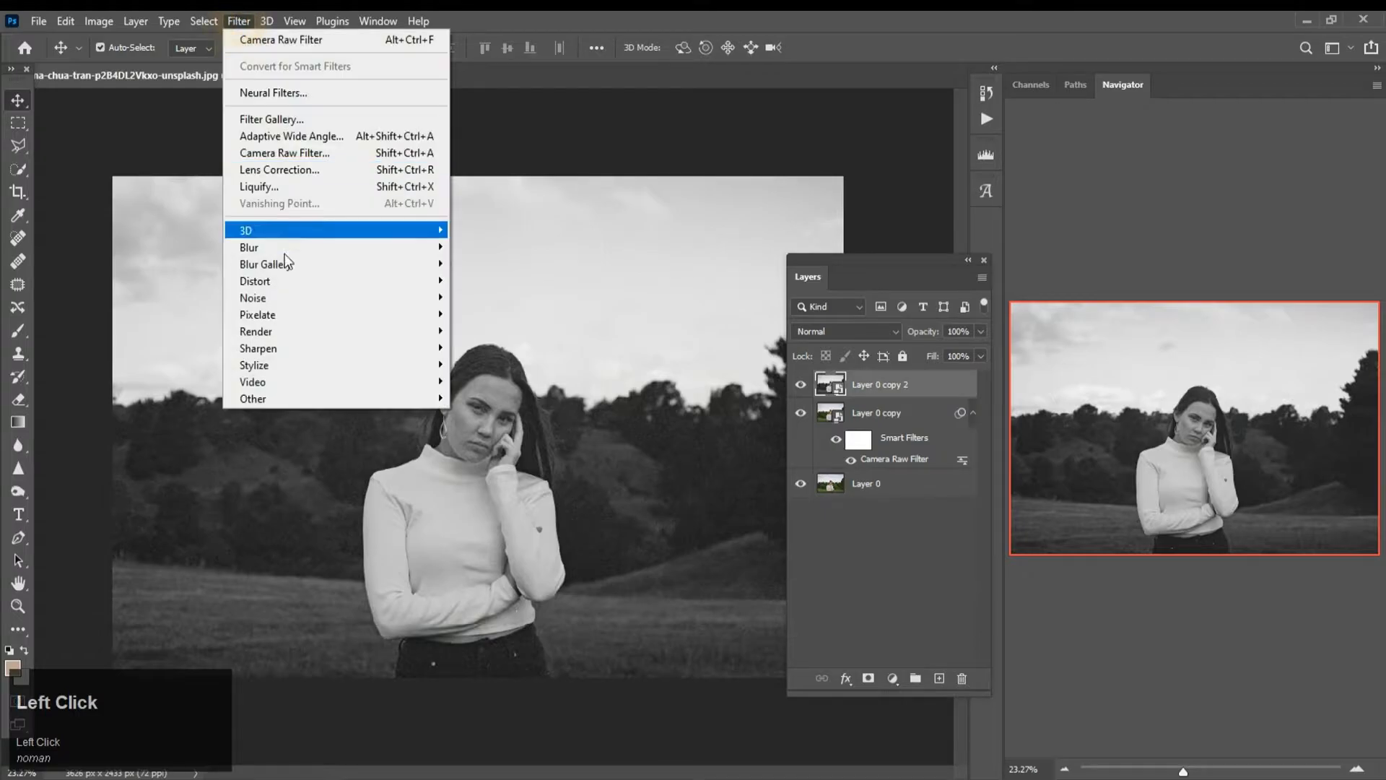
left_click(349, 396)
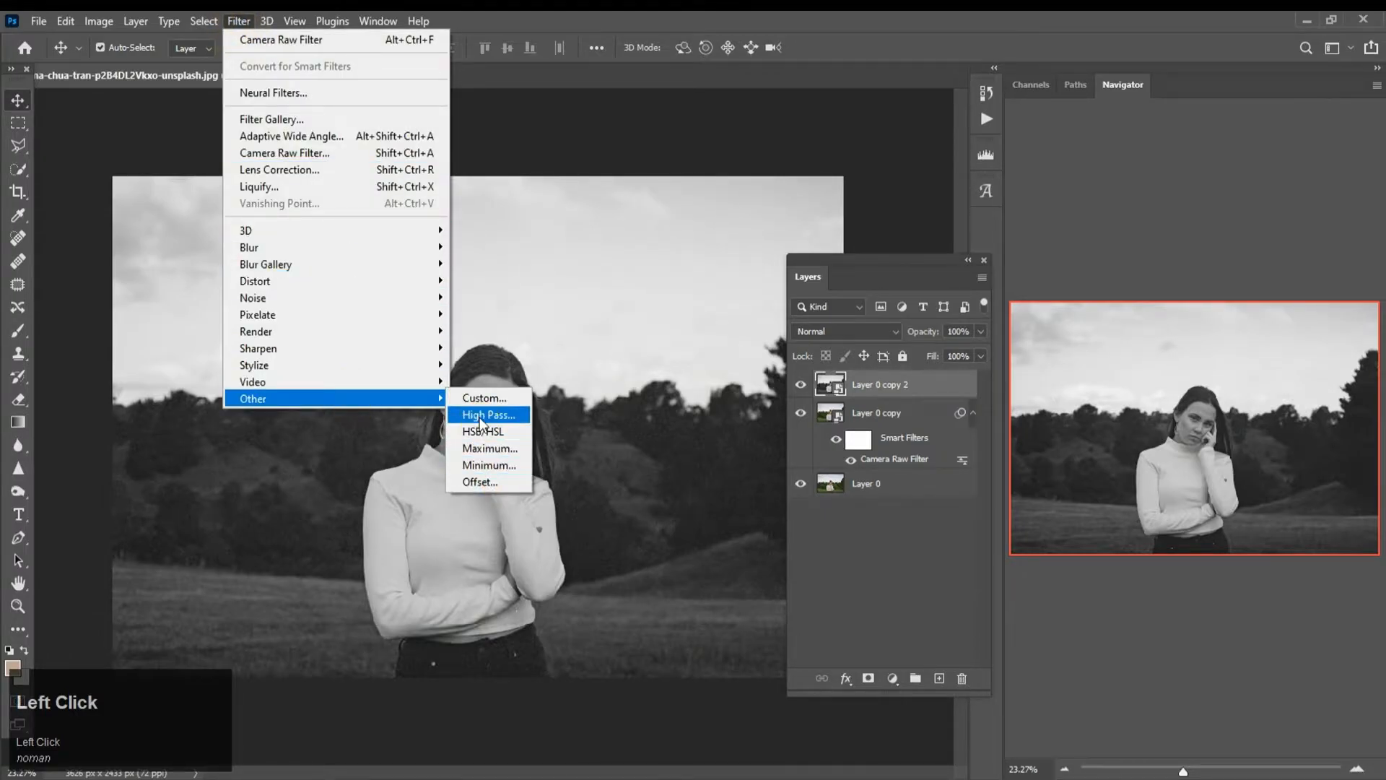
left_click(485, 415)
key("space")
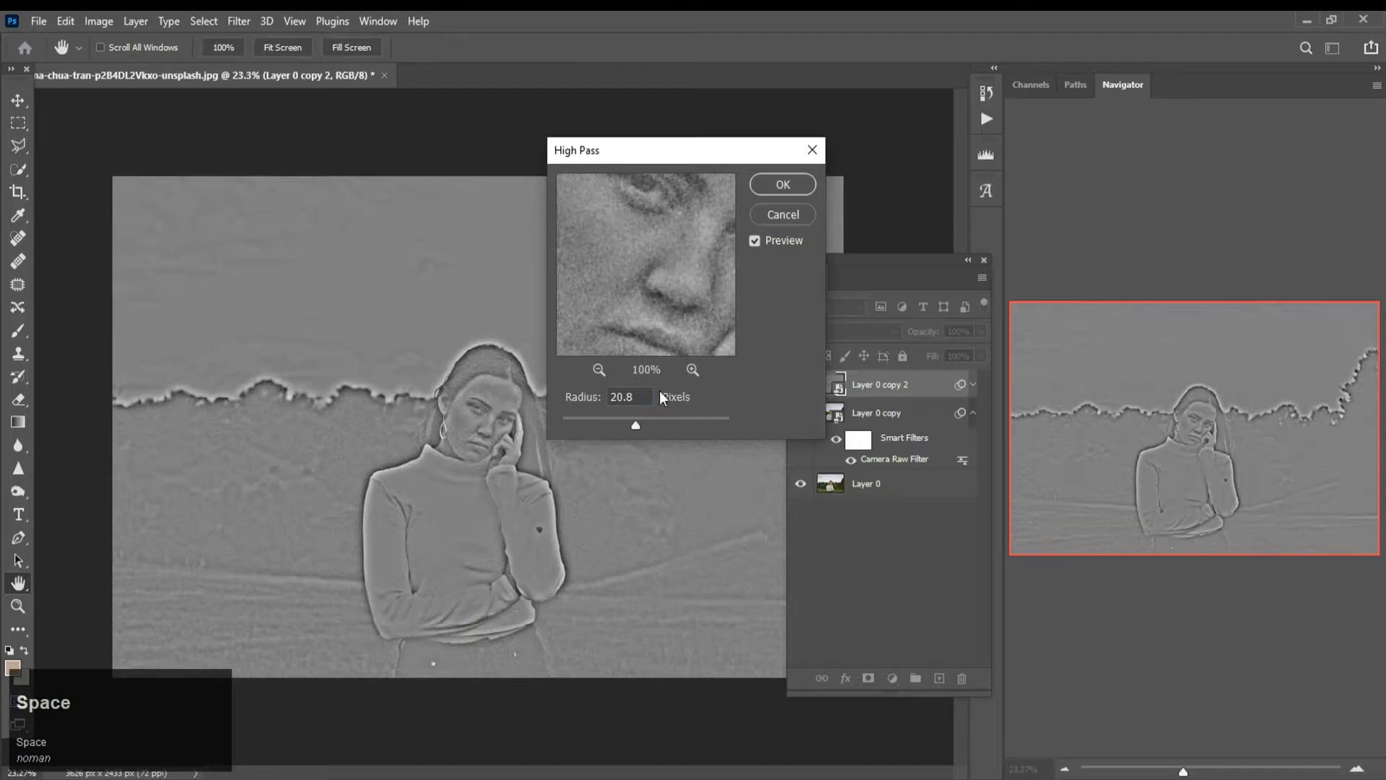
left_click_drag(605, 423, 575, 424)
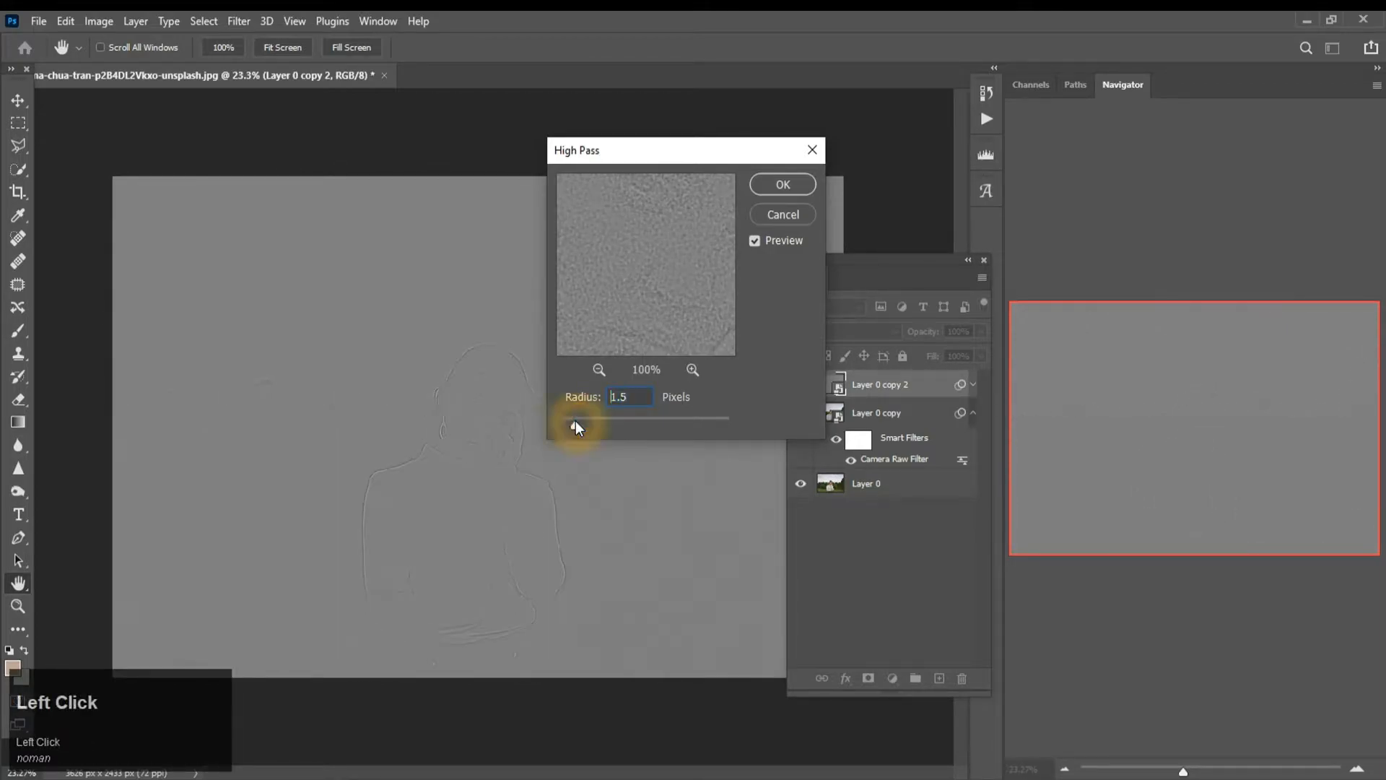
key("space")
left_click_drag(574, 428, 572, 428)
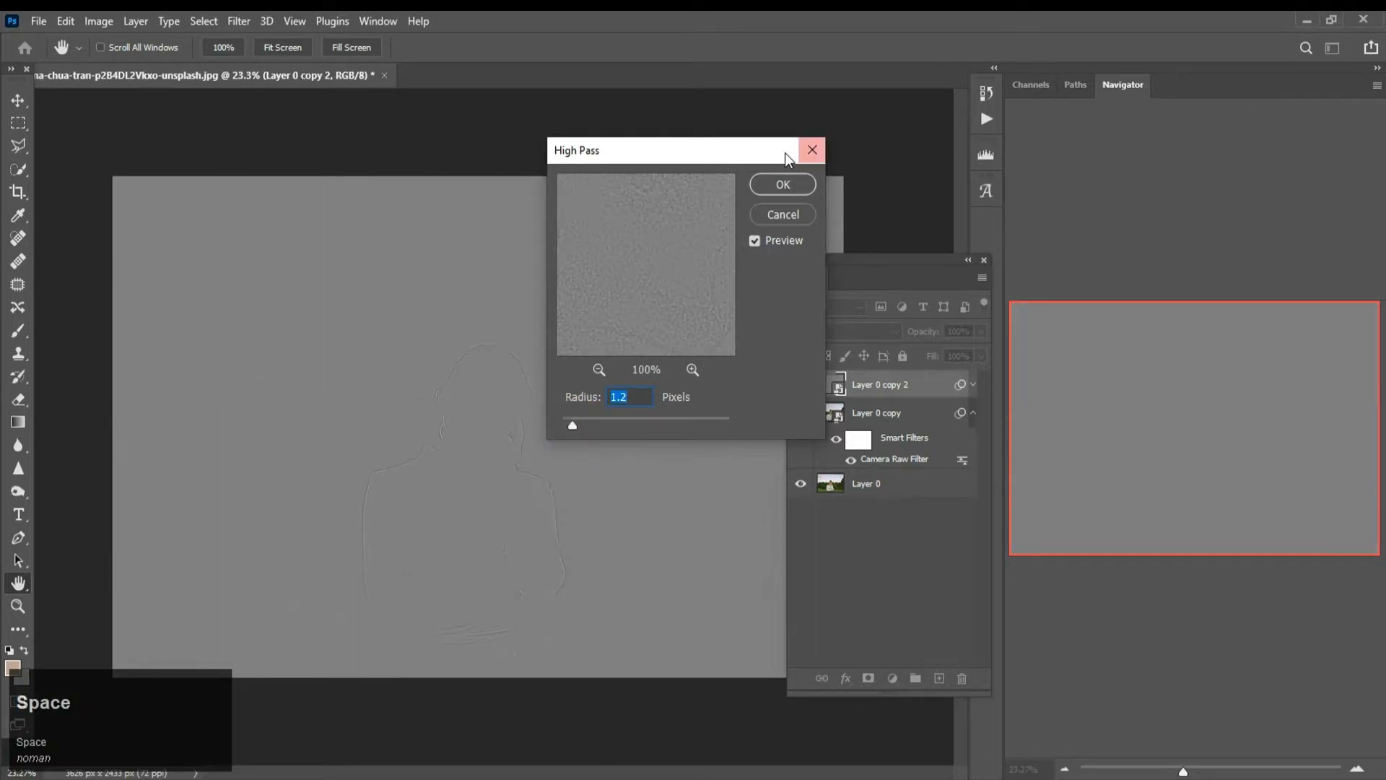
left_click(779, 183)
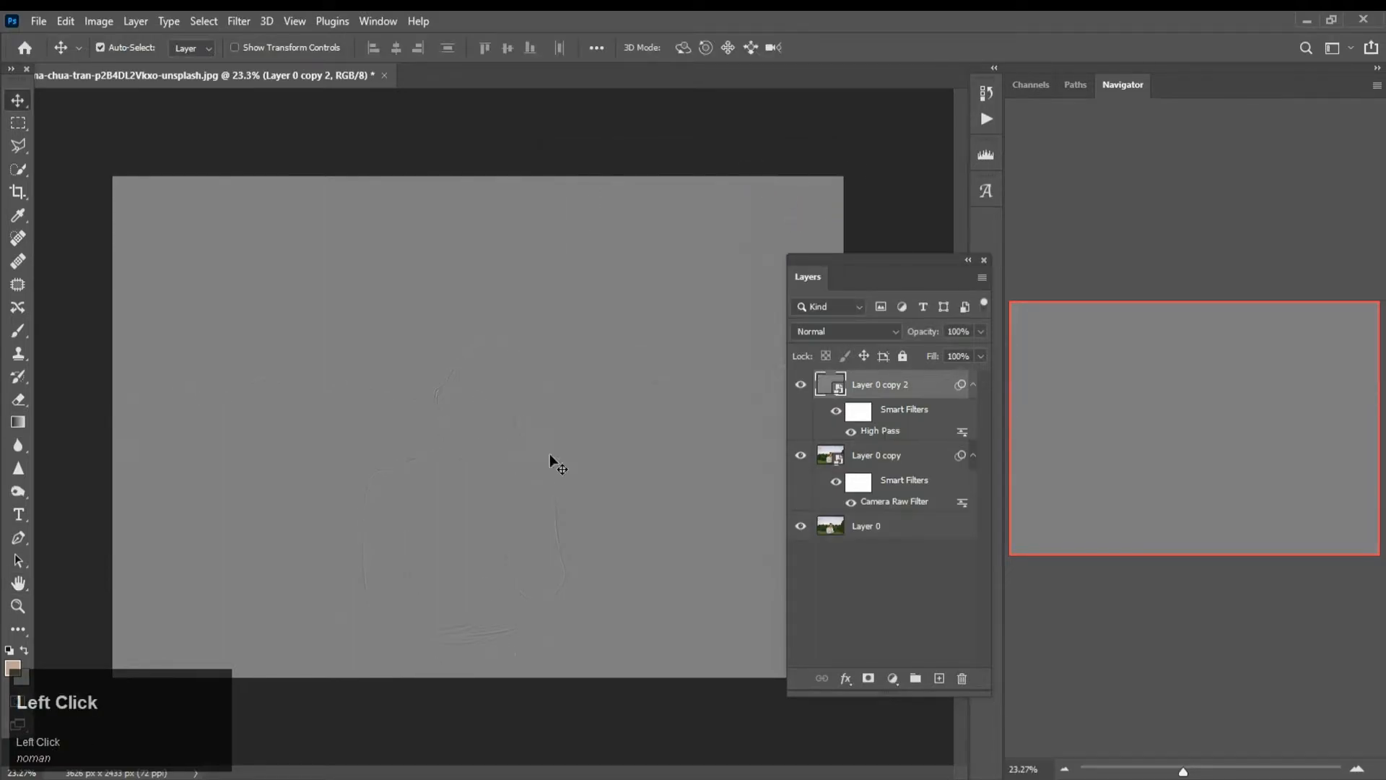
Try the Overlay blend mode on Layer 0 copy 2 and compare the photo with that layer hidden and shown.
left_click(877, 336)
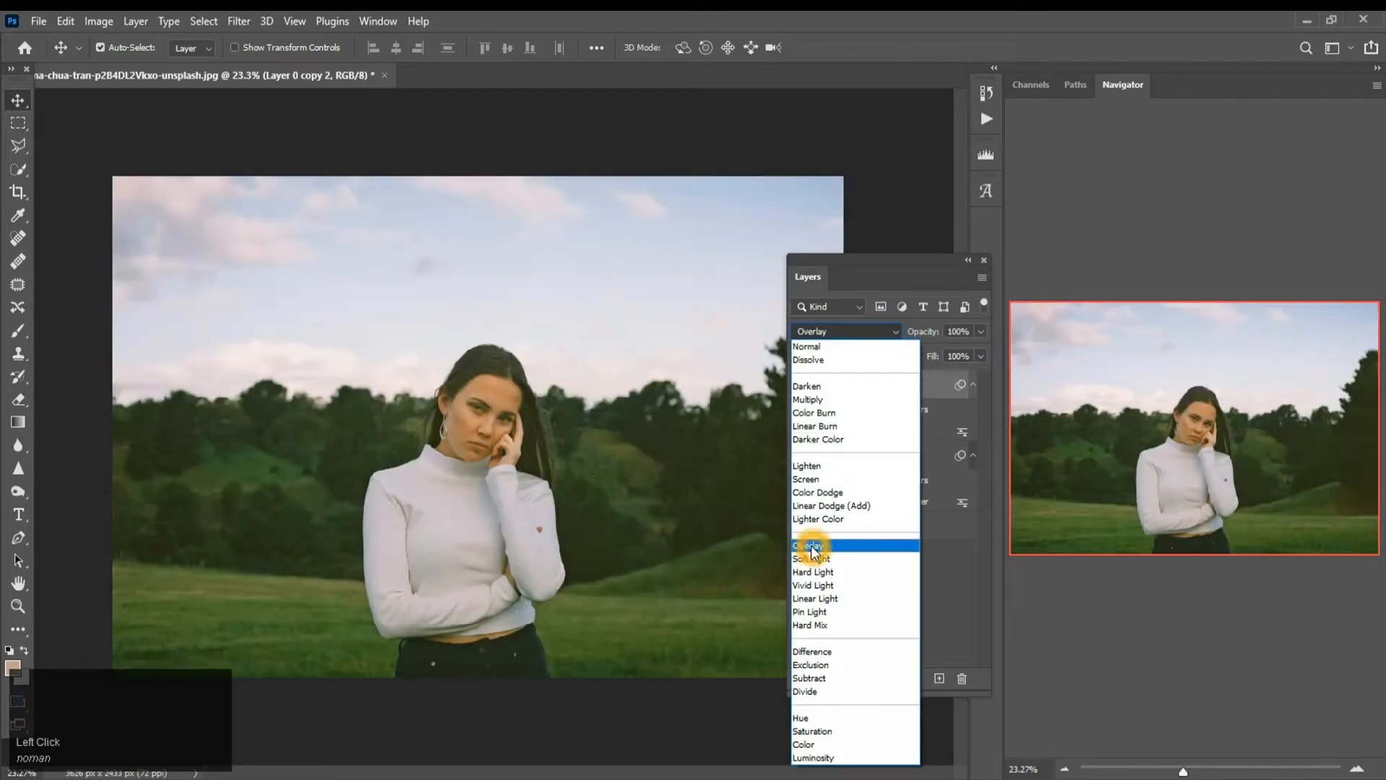
left_click(812, 546)
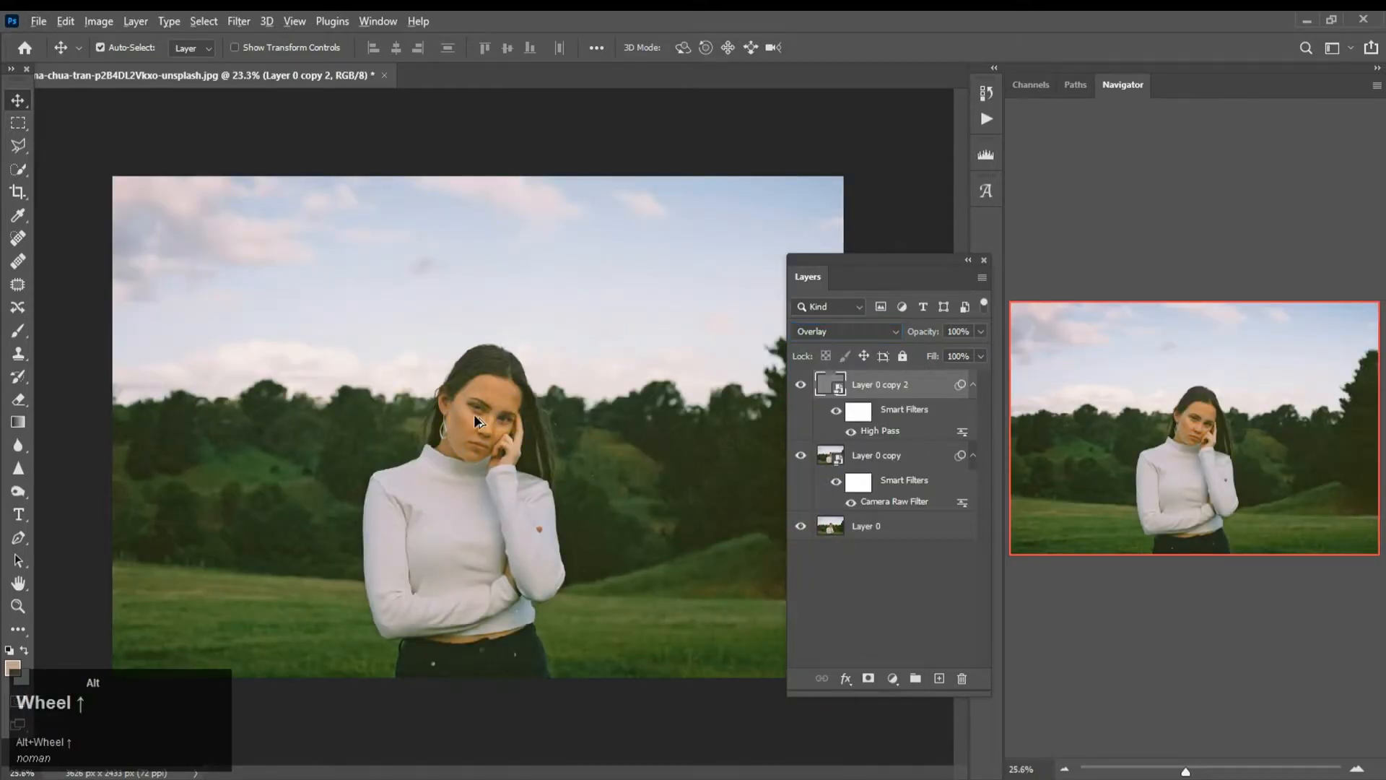
scroll(475, 416, "up", 5)
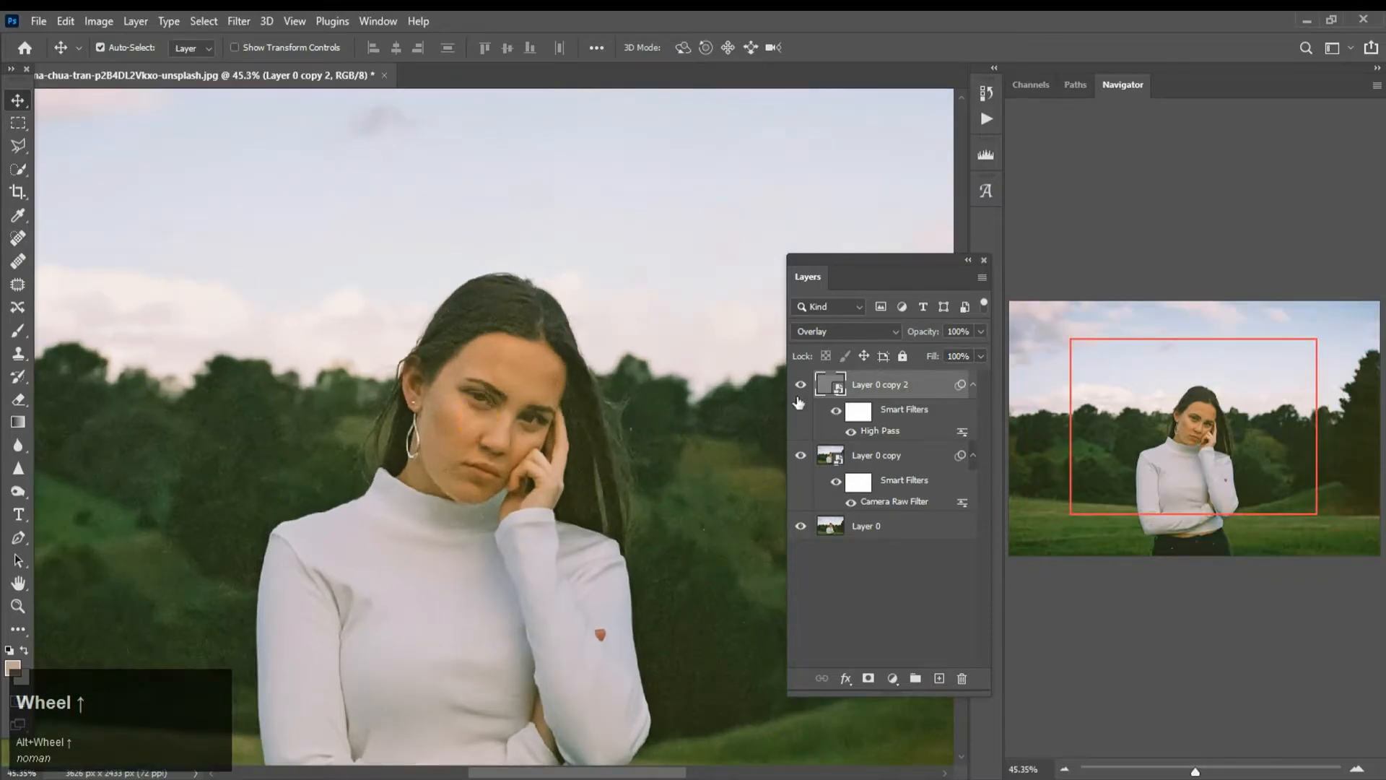
left_click(800, 388)
left_click(801, 388)
left_click(800, 388)
left_click(801, 388)
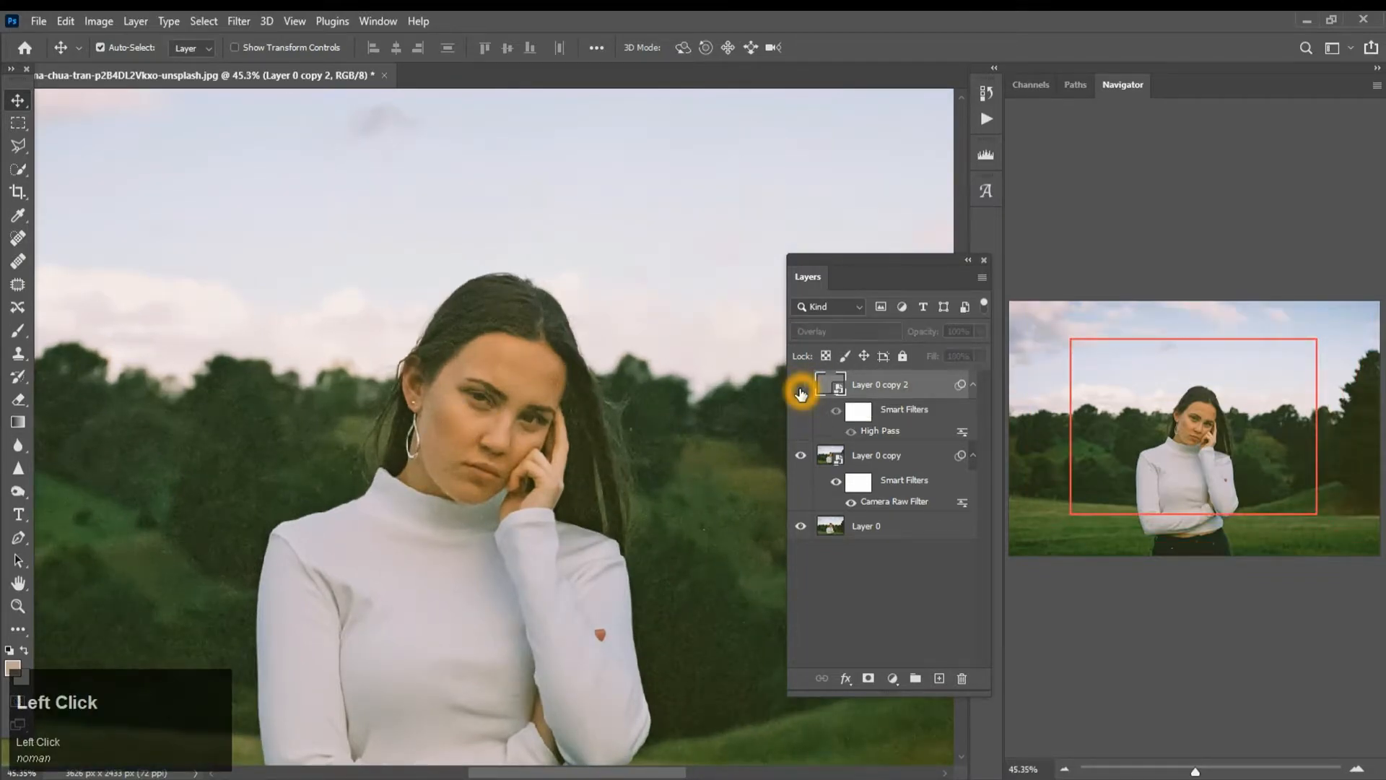
scroll(497, 432, "up", 3)
scroll(498, 432, "up", 1)
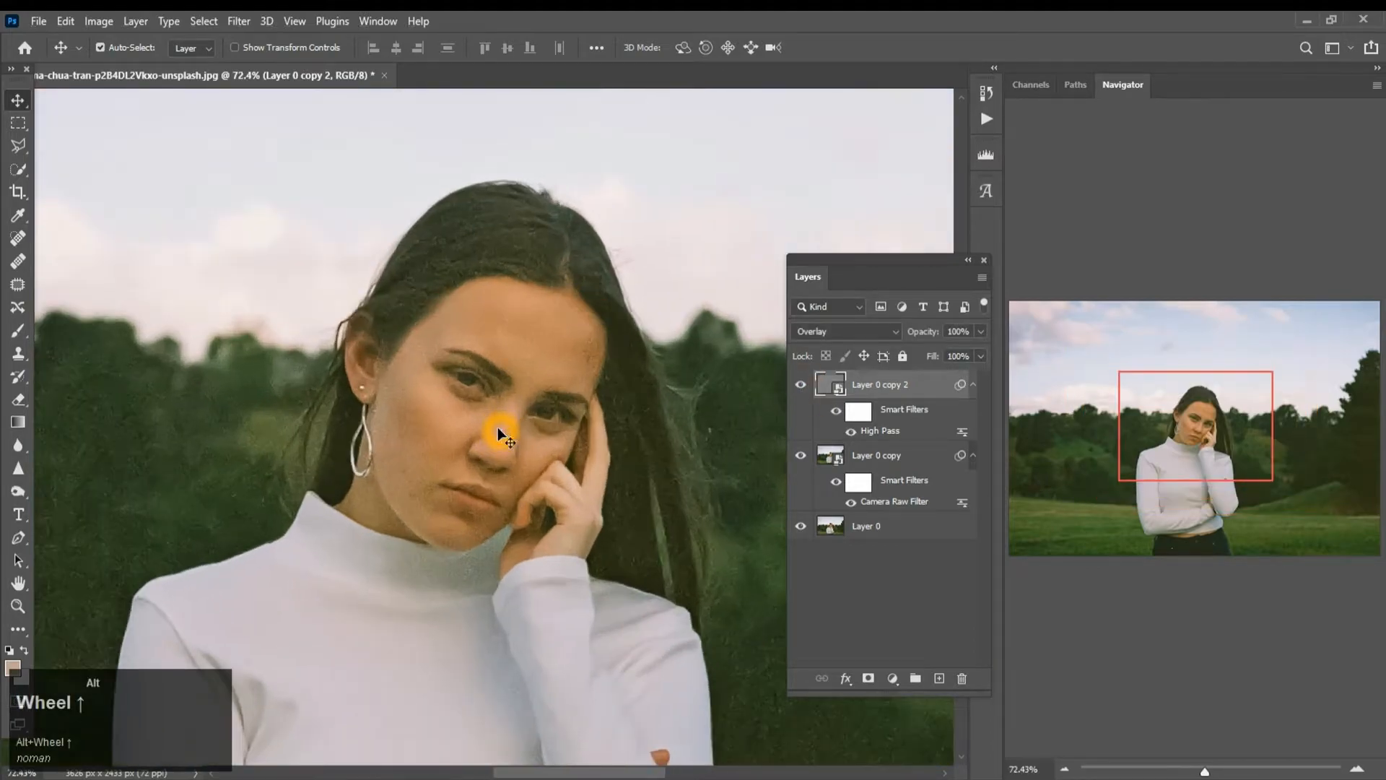
left_click(803, 386)
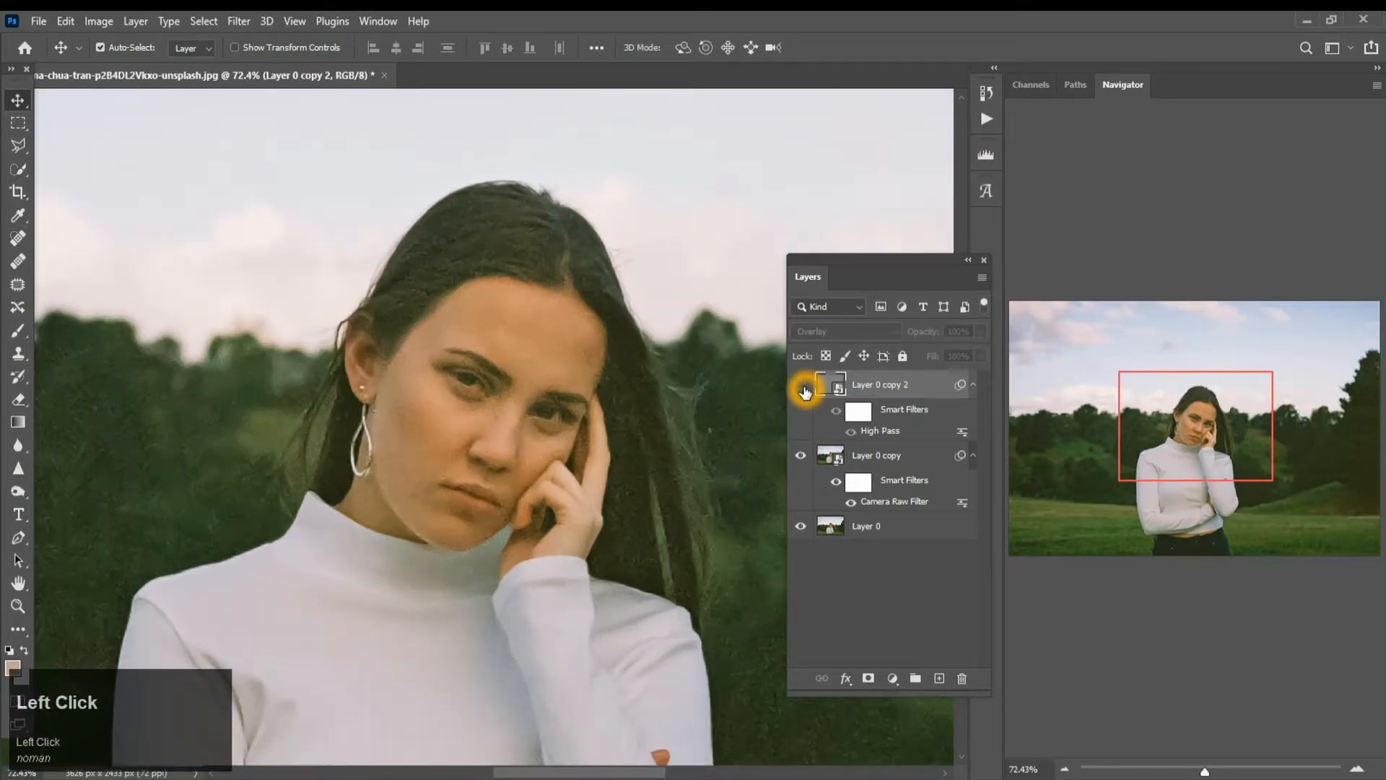
left_click(802, 387)
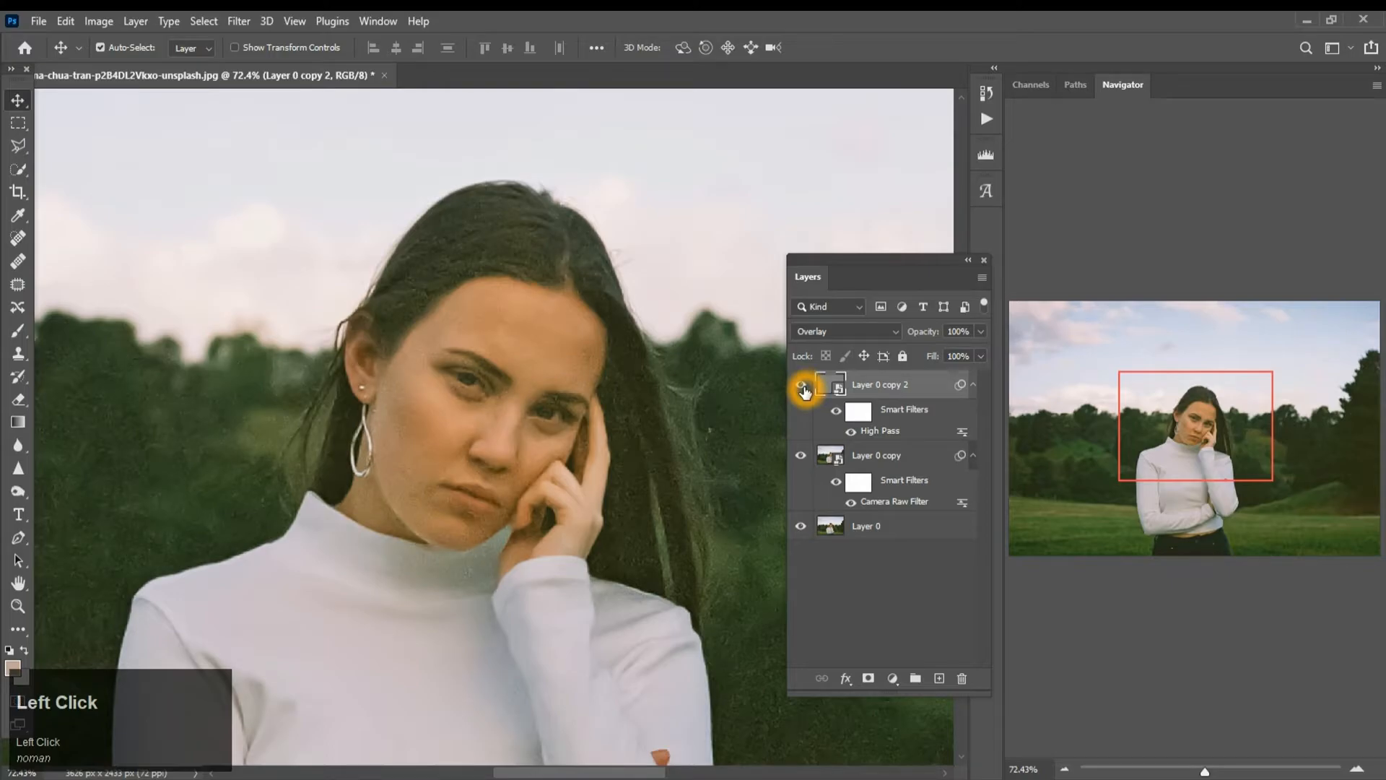
Set the blend mode of Layer 0 copy 2 to Soft Light.
left_click(841, 331)
left_click(821, 560)
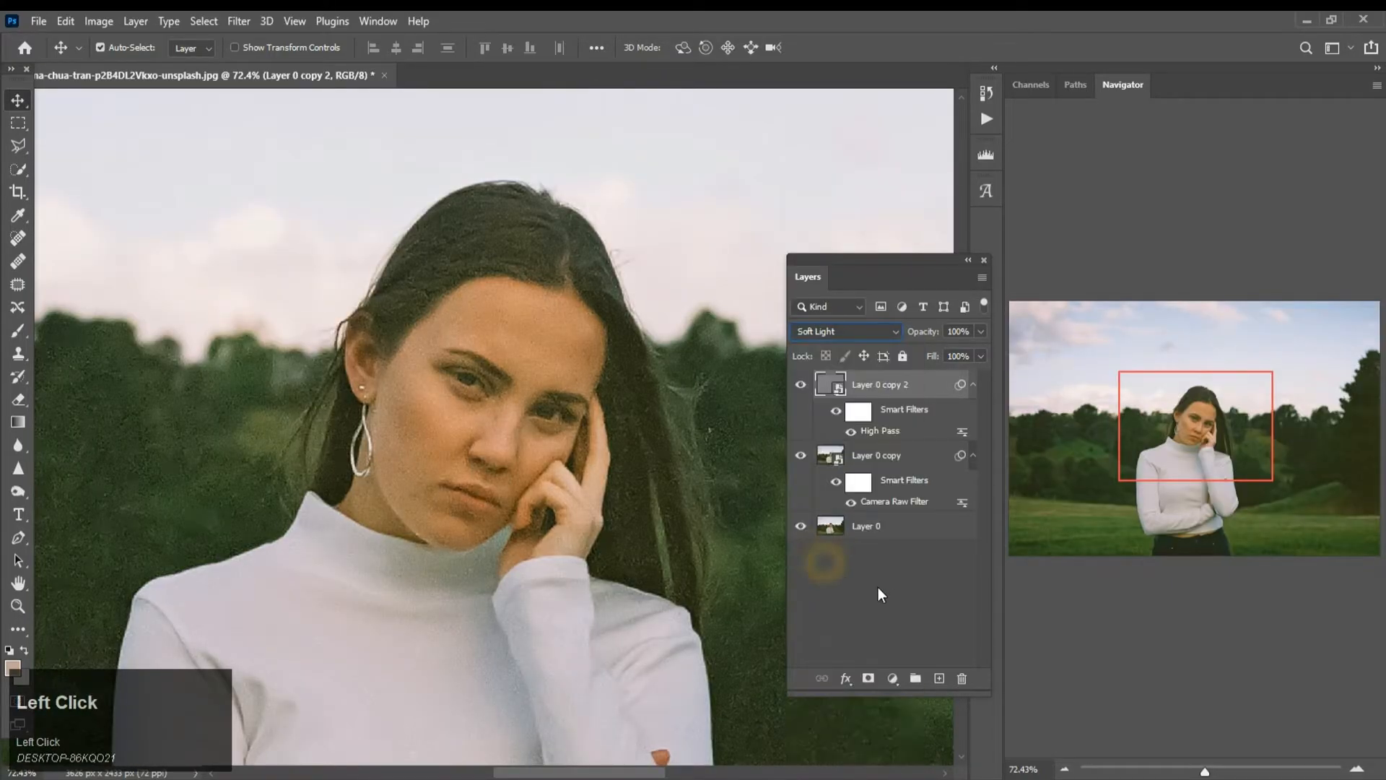
left_click(891, 579)
Examine the noise and sharpness of the woman's face and the surrounding photo at several magnifications.
scroll(465, 413, "up", 3)
left_click(469, 412)
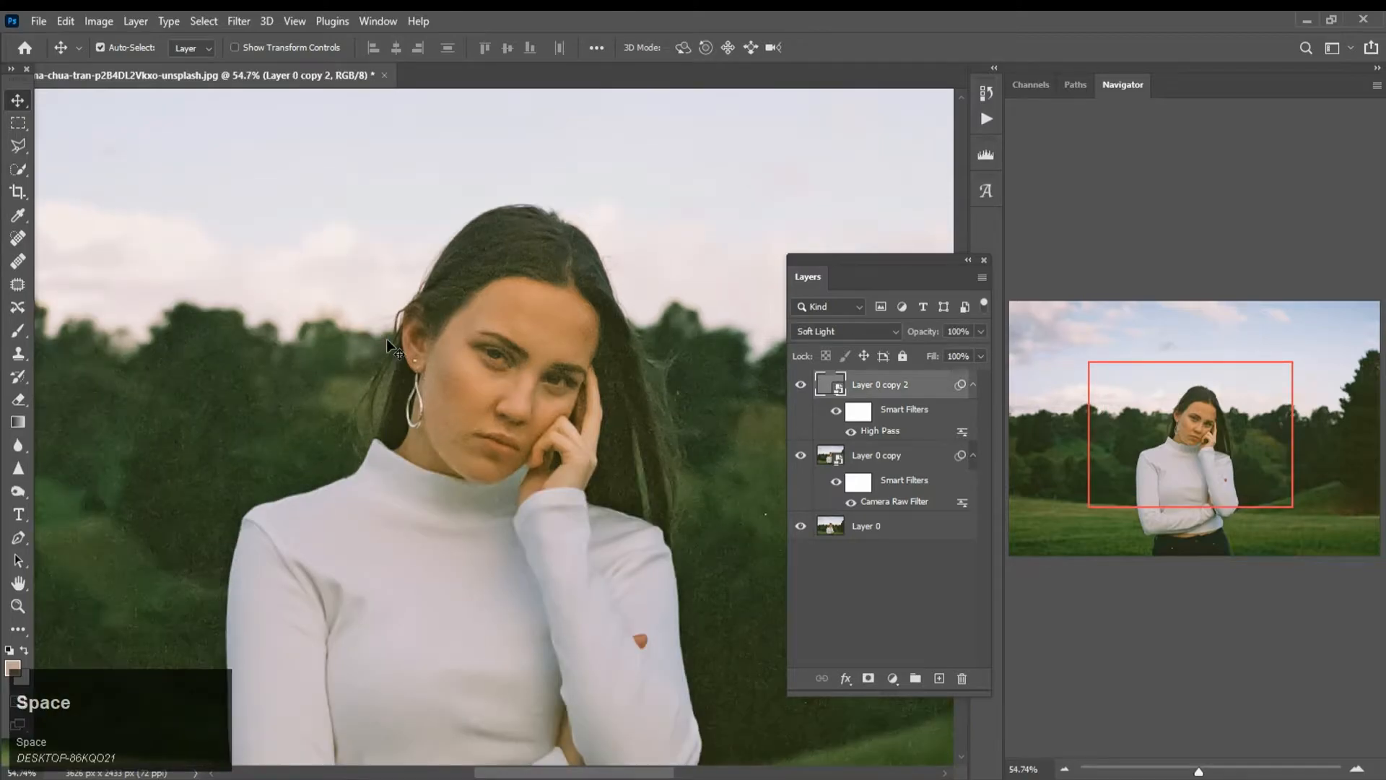
scroll(404, 346, "down", 4)
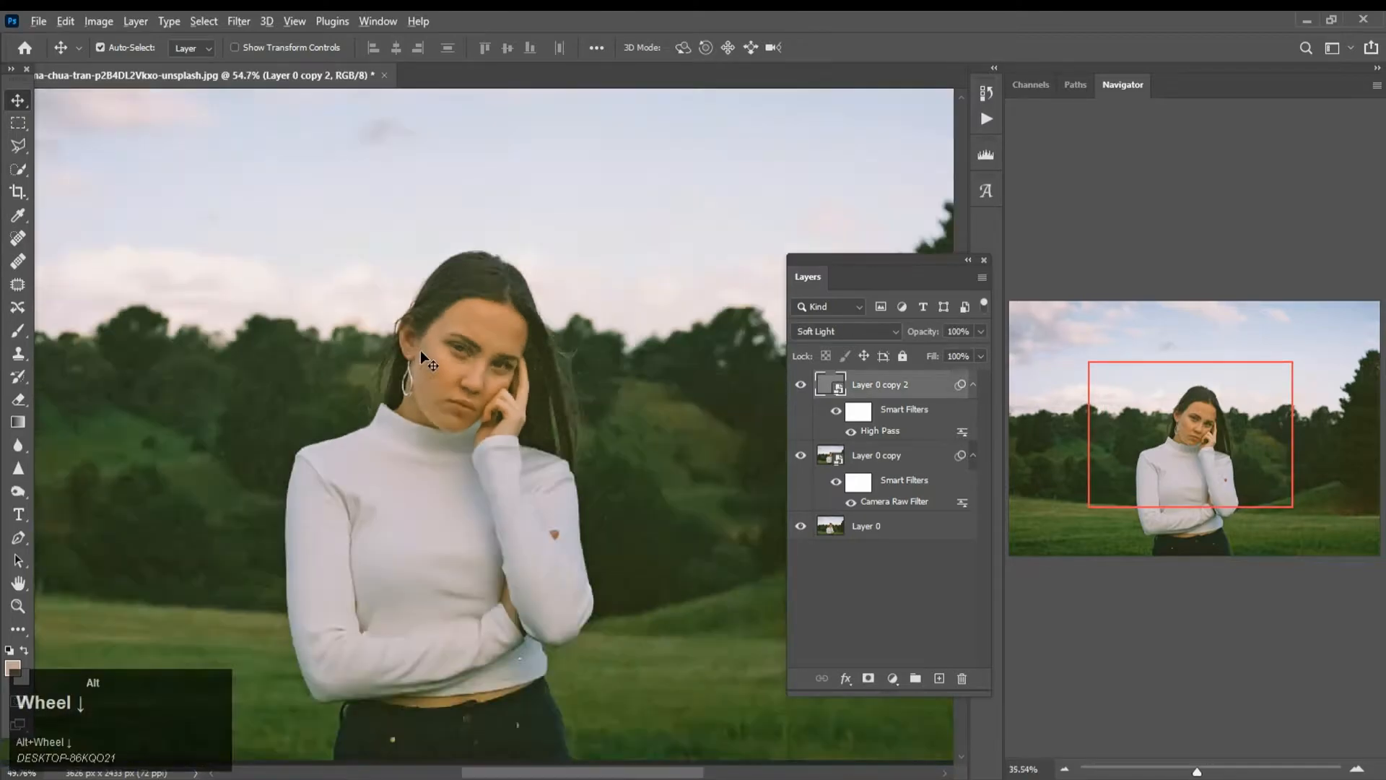
scroll(462, 361, "up", 2)
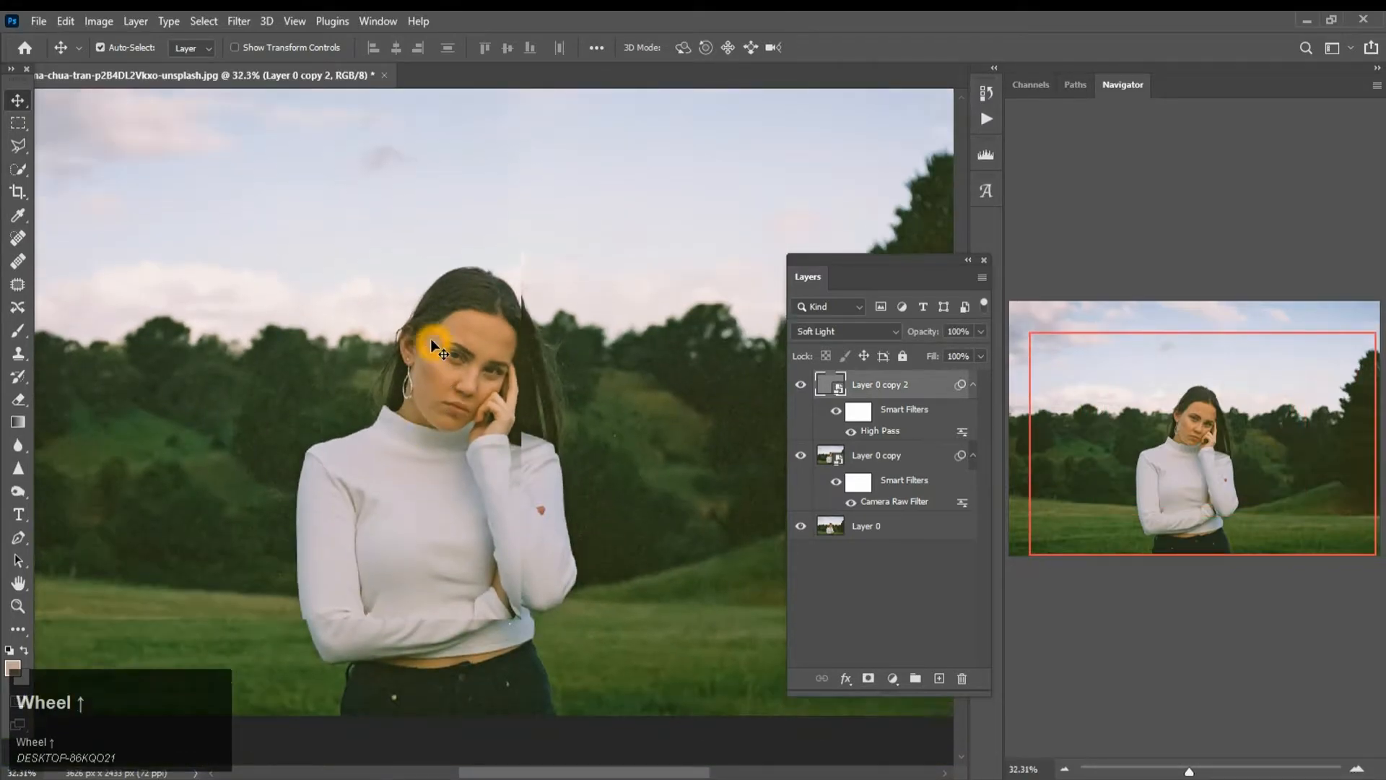
scroll(433, 346, "down", 2)
scroll(490, 455, "up", 3)
scroll(491, 457, "up", 3)
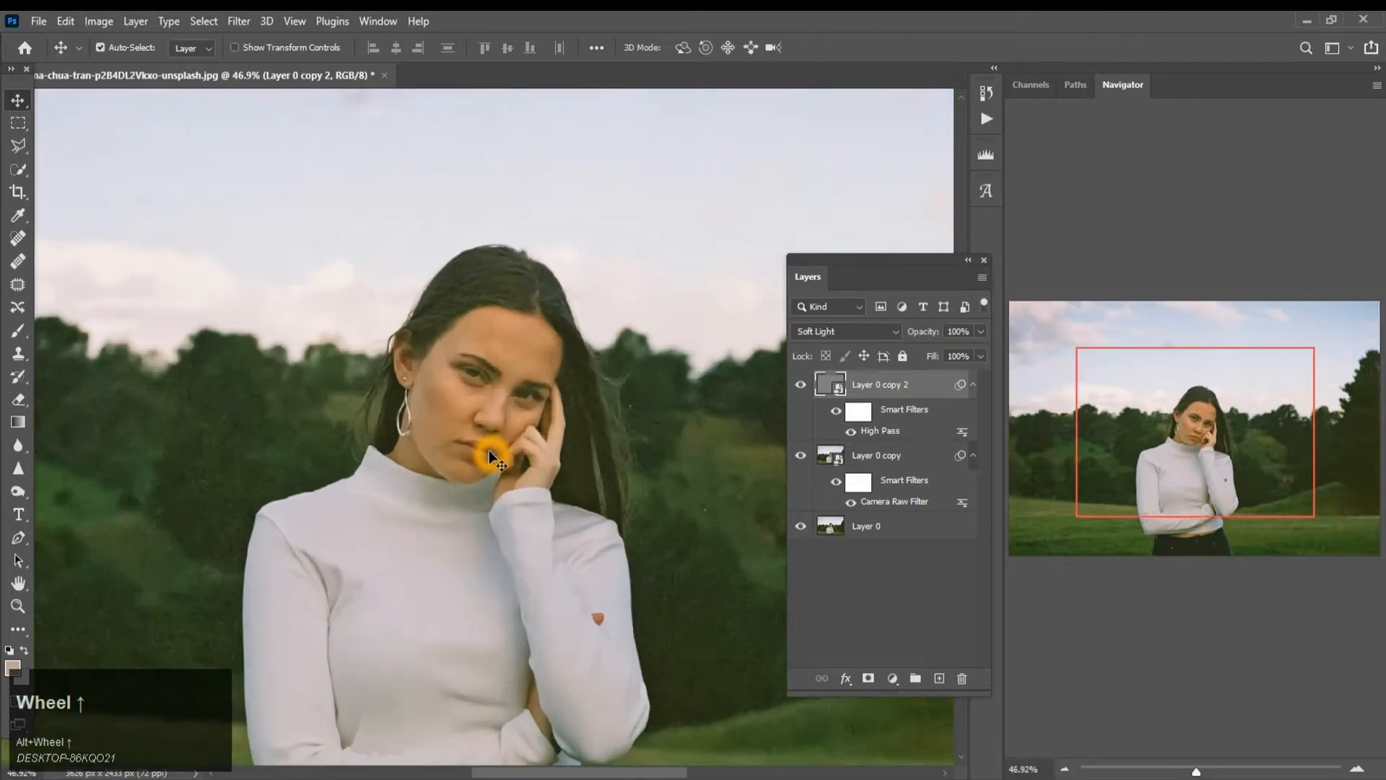
scroll(491, 457, "down", 2)
Duplicate the Layer 0 copy layer to the top of the layer stack and rasterize the duplicate.
left_click(876, 457)
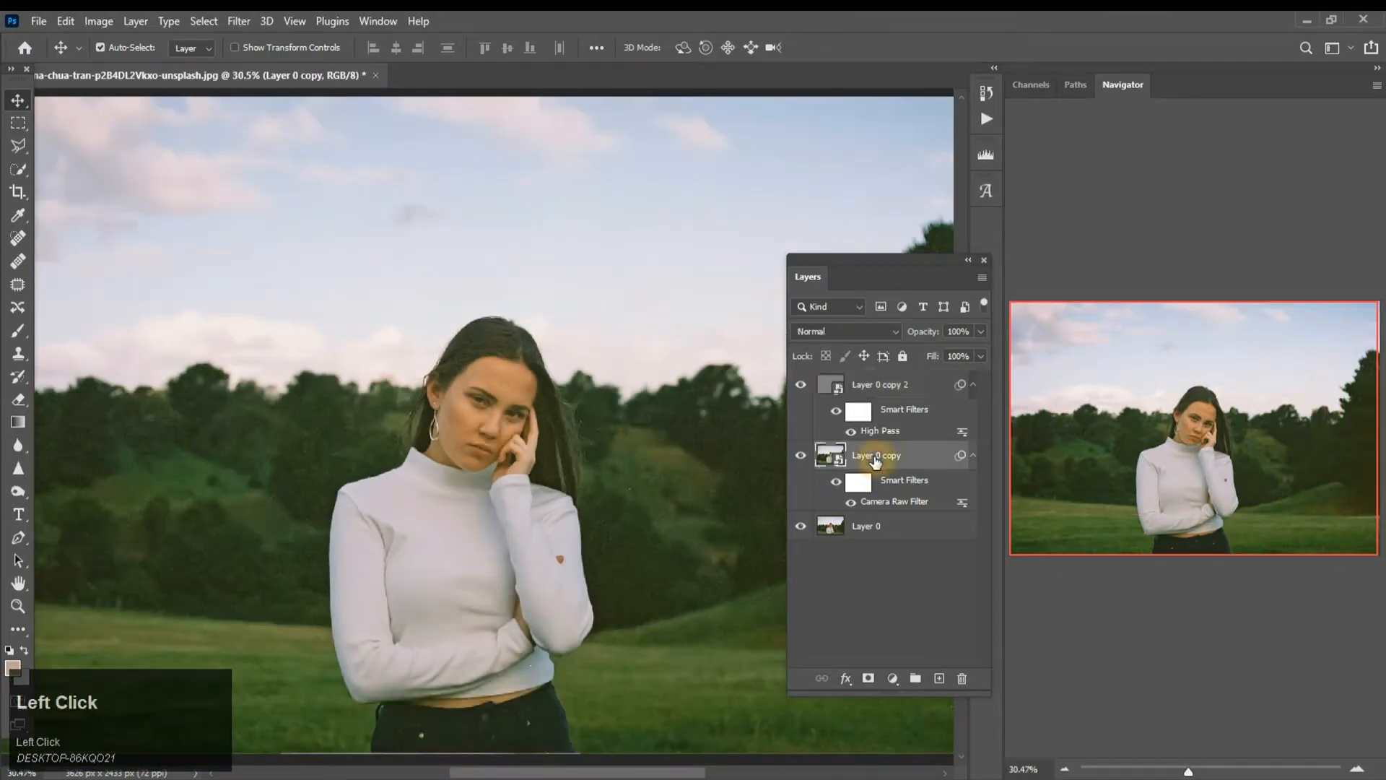
left_click_drag(875, 458, 872, 380)
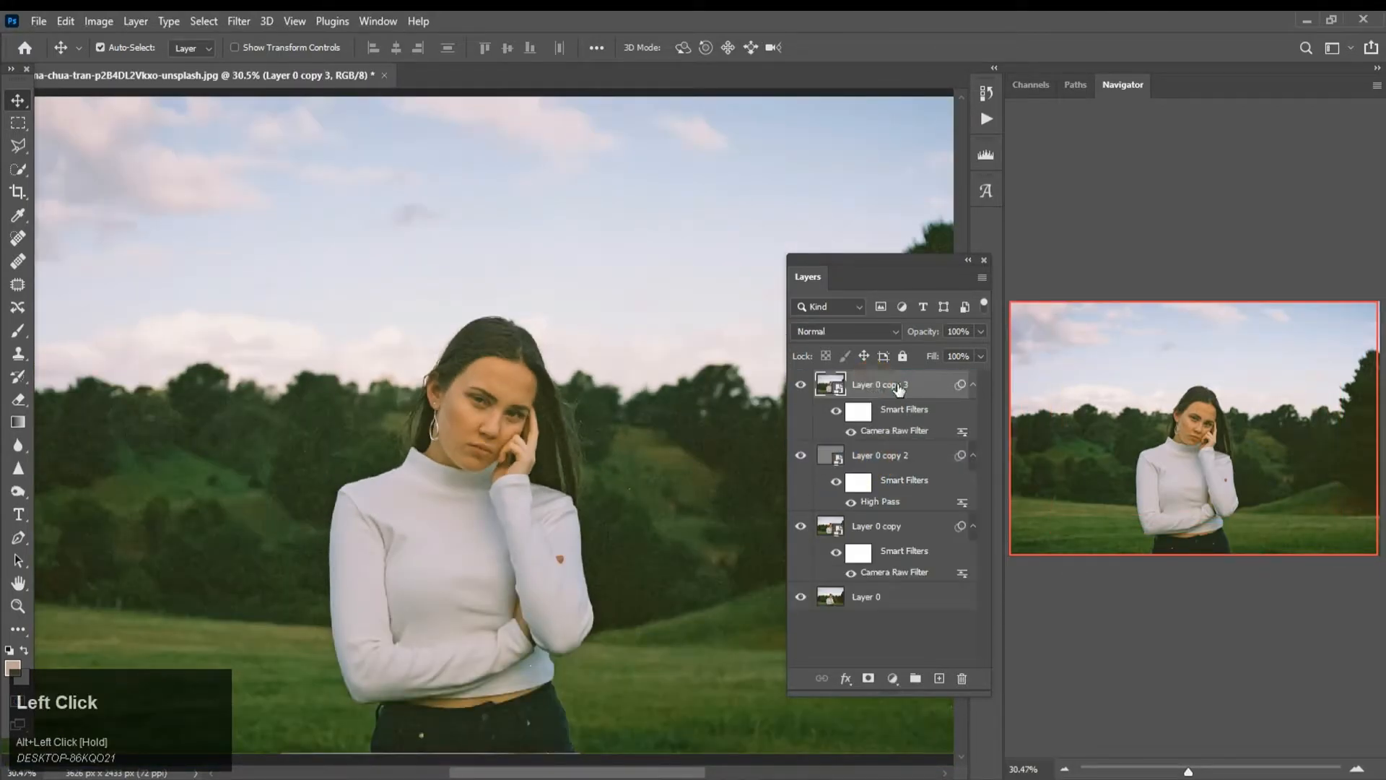
right_click(877, 391)
left_click(971, 343)
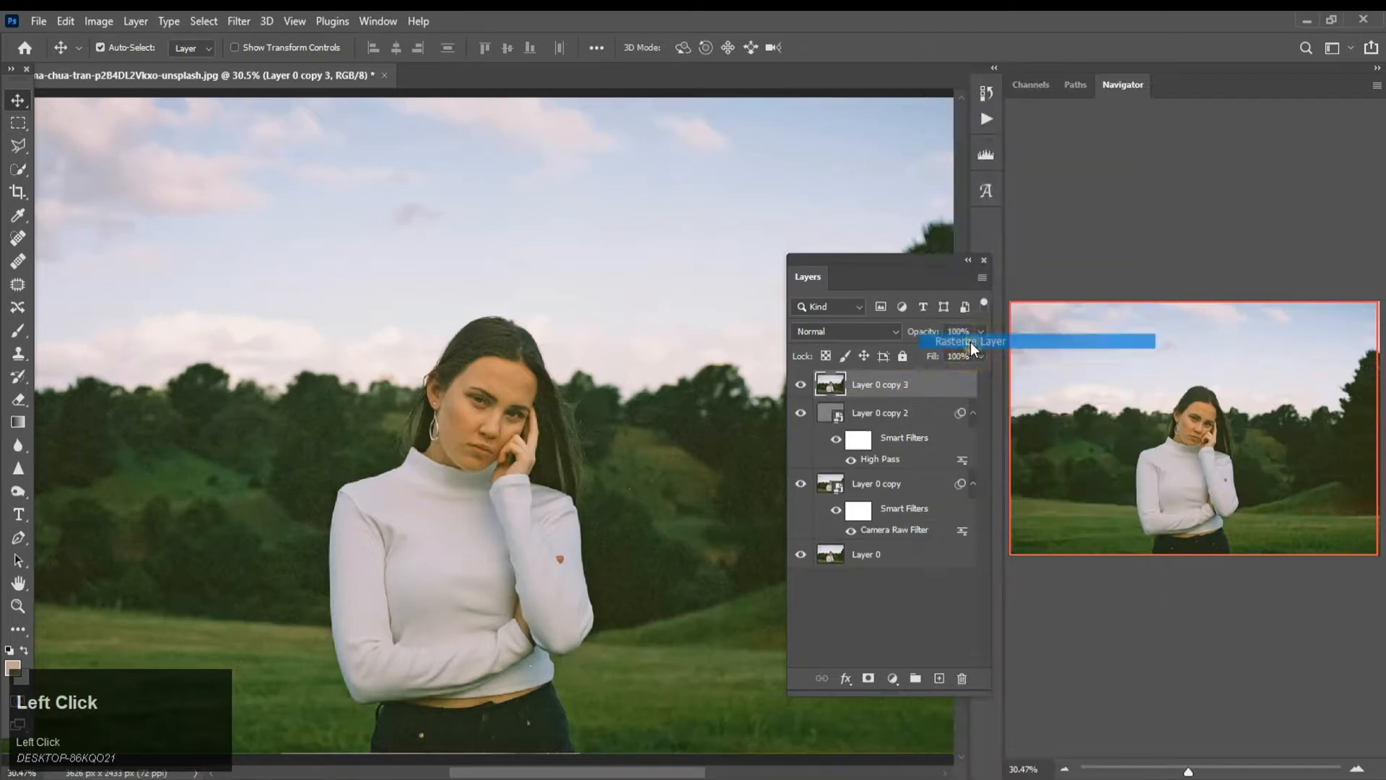
Apply a light Gaussian Blur to the rasterized top layer, Layer 0 copy 3, with the preview enabled.
scroll(478, 419, "up", 3)
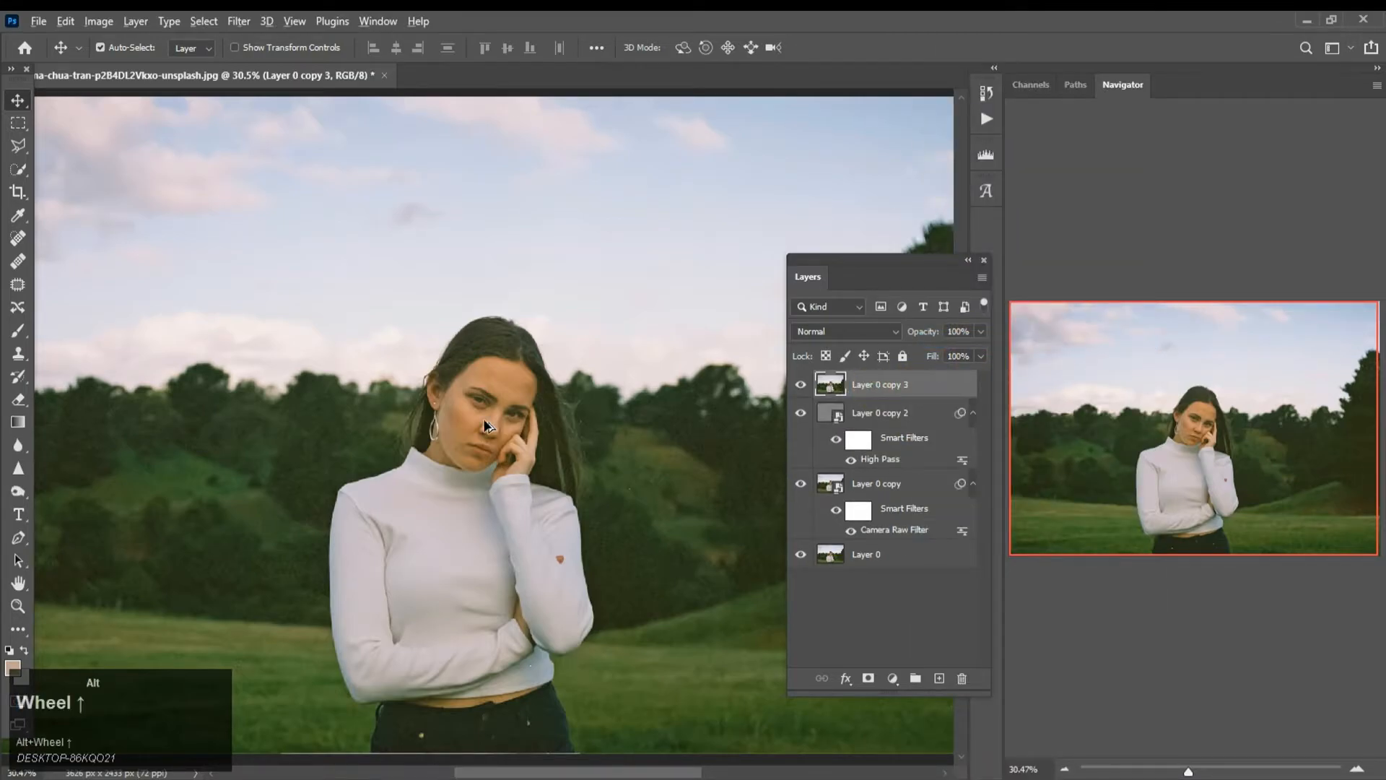
scroll(487, 426, "up", 2)
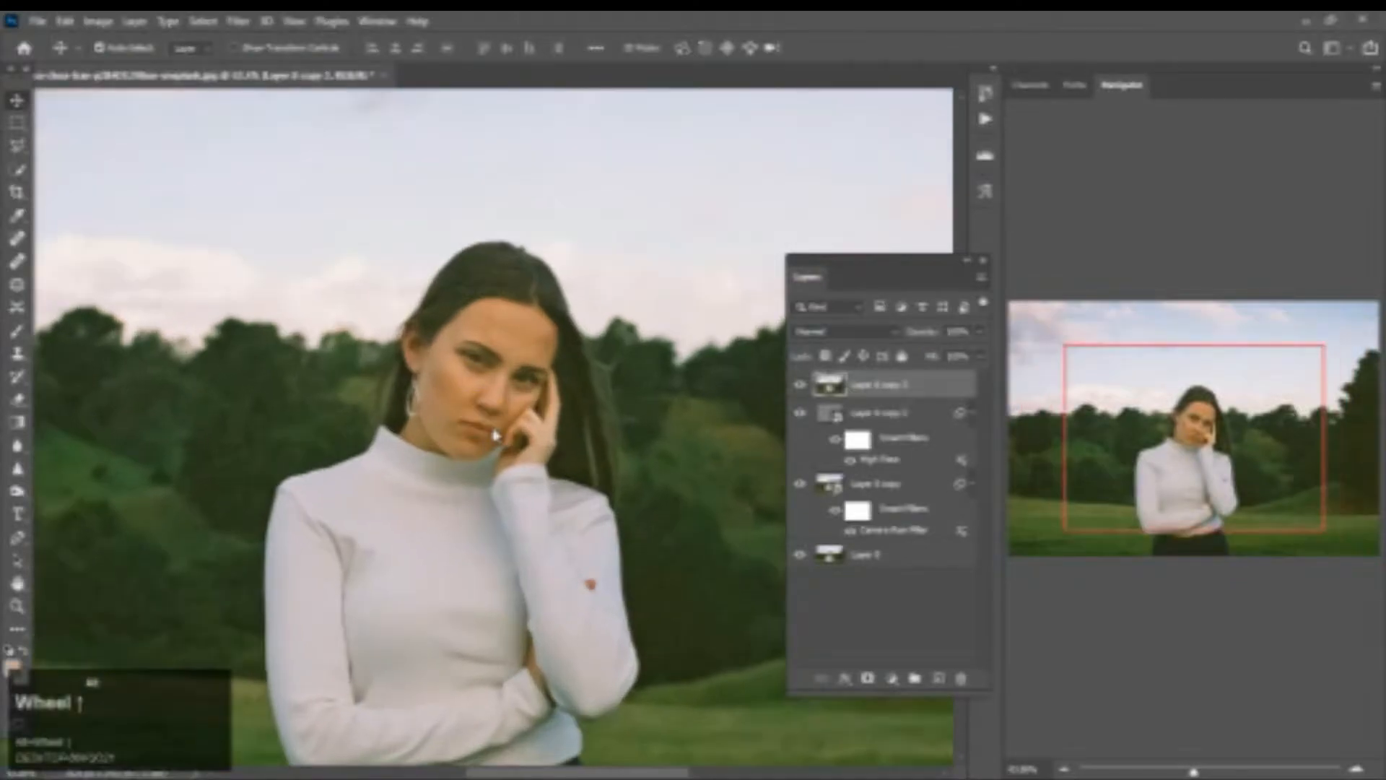
scroll(217, 217, "up", 2)
left_click(238, 21)
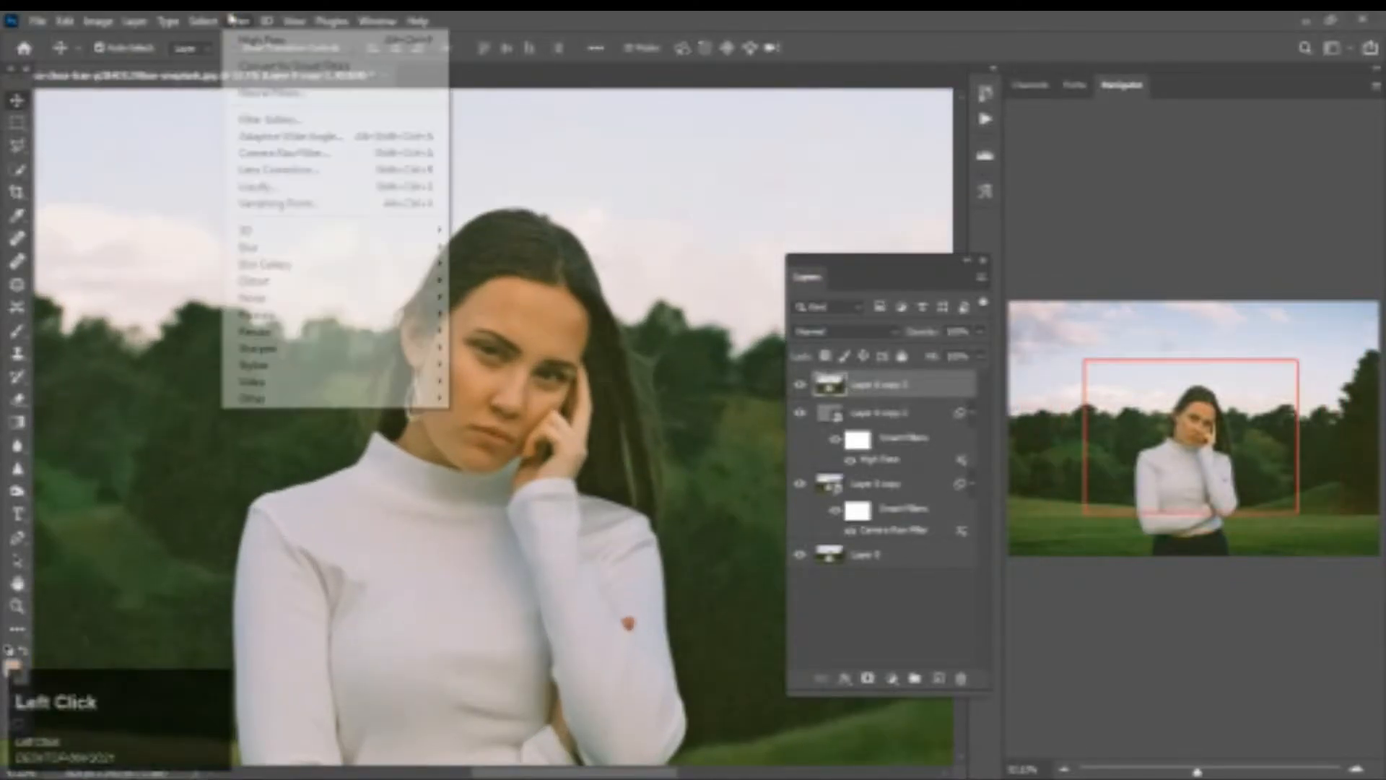
mouse_move(396, 249)
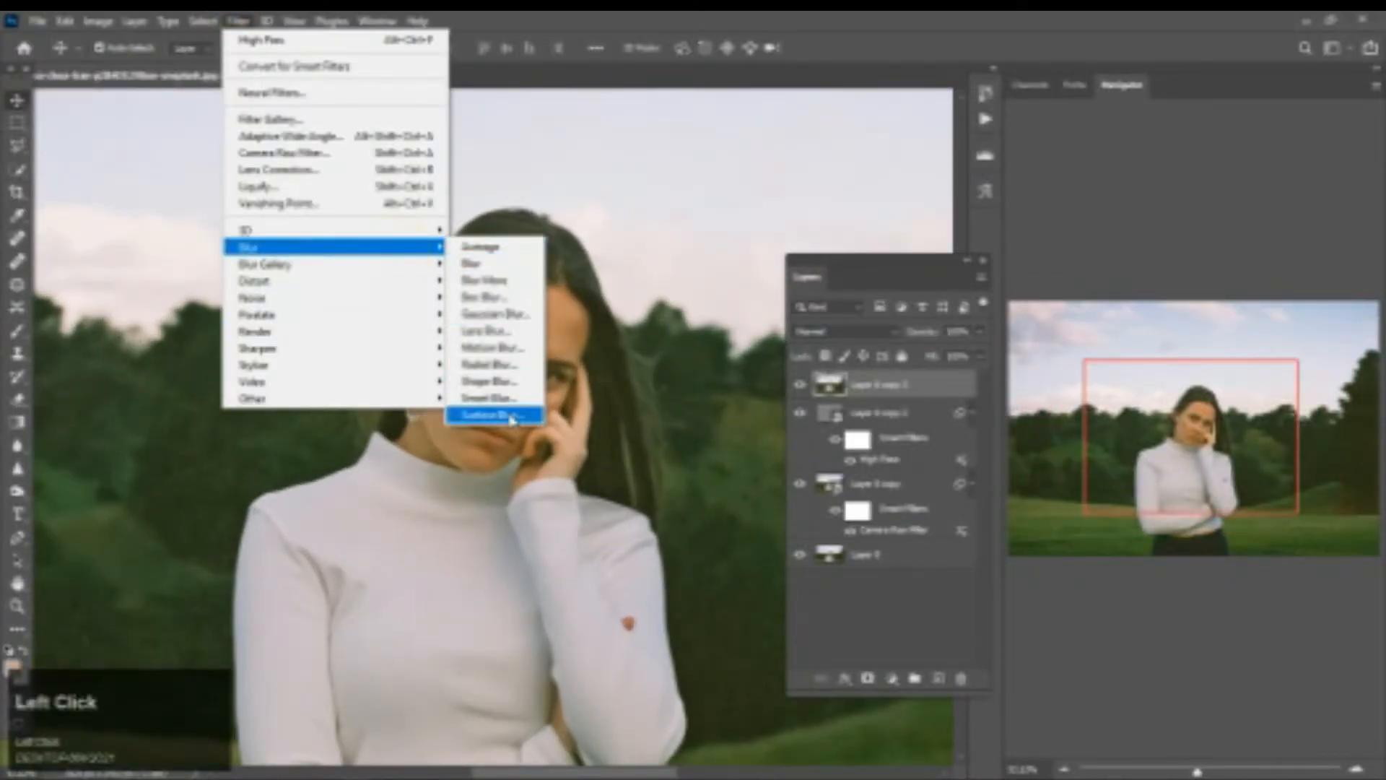
left_click(499, 315)
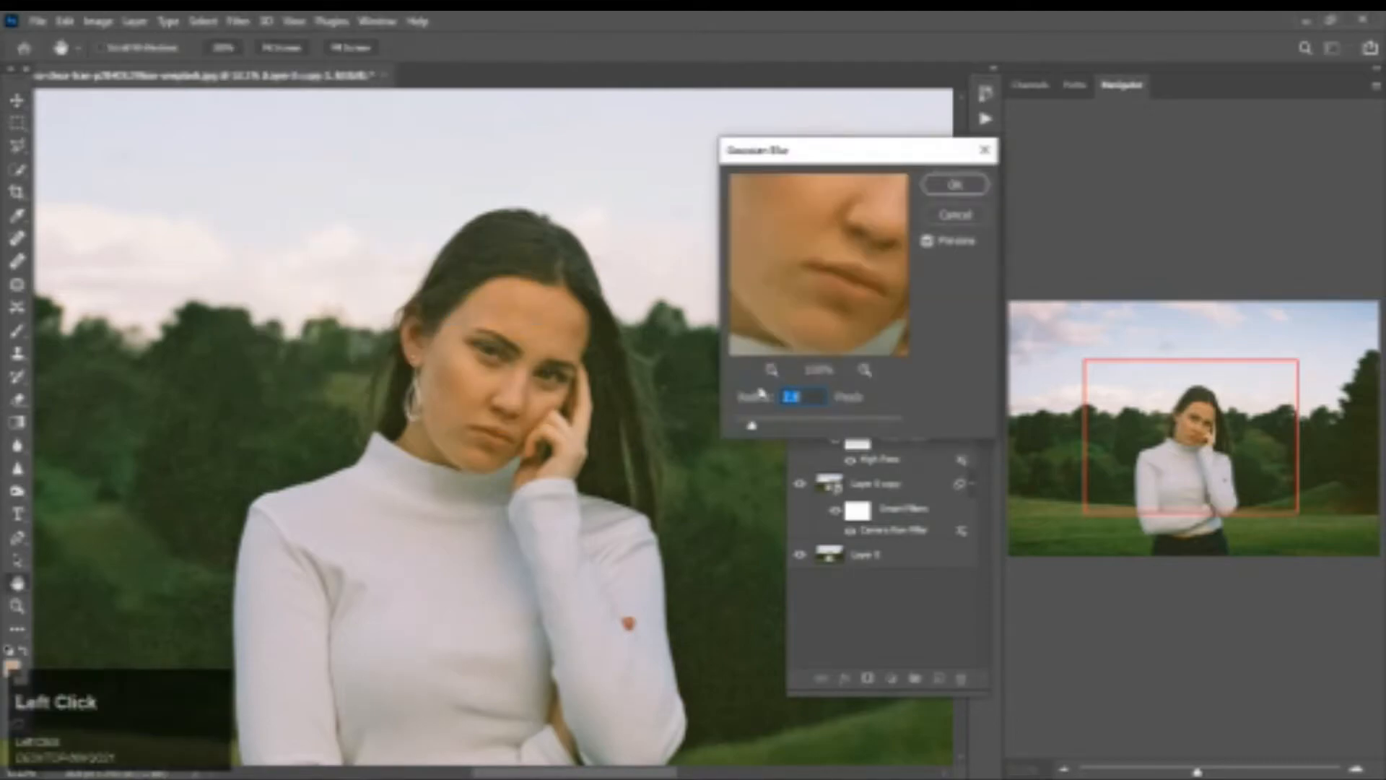
left_click_drag(810, 257, 788, 352)
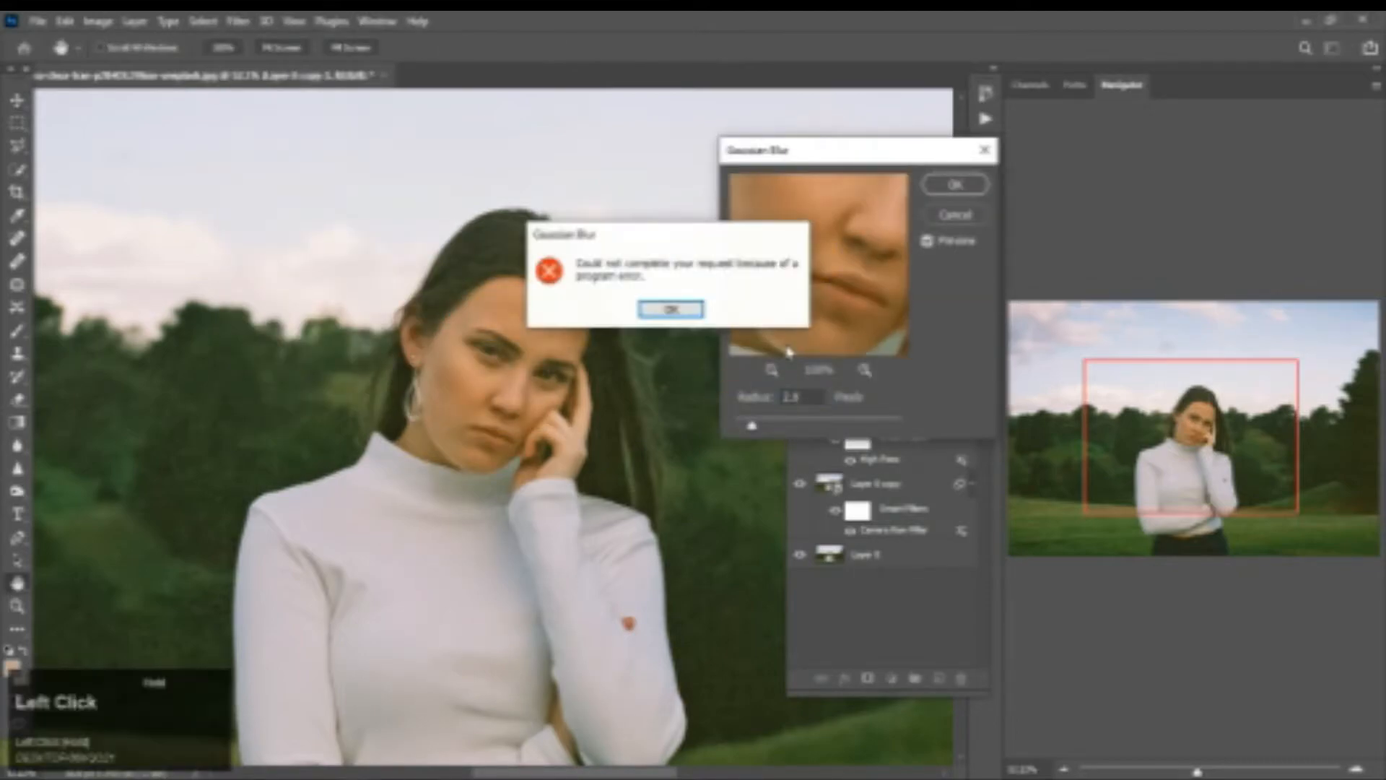
left_click(671, 309)
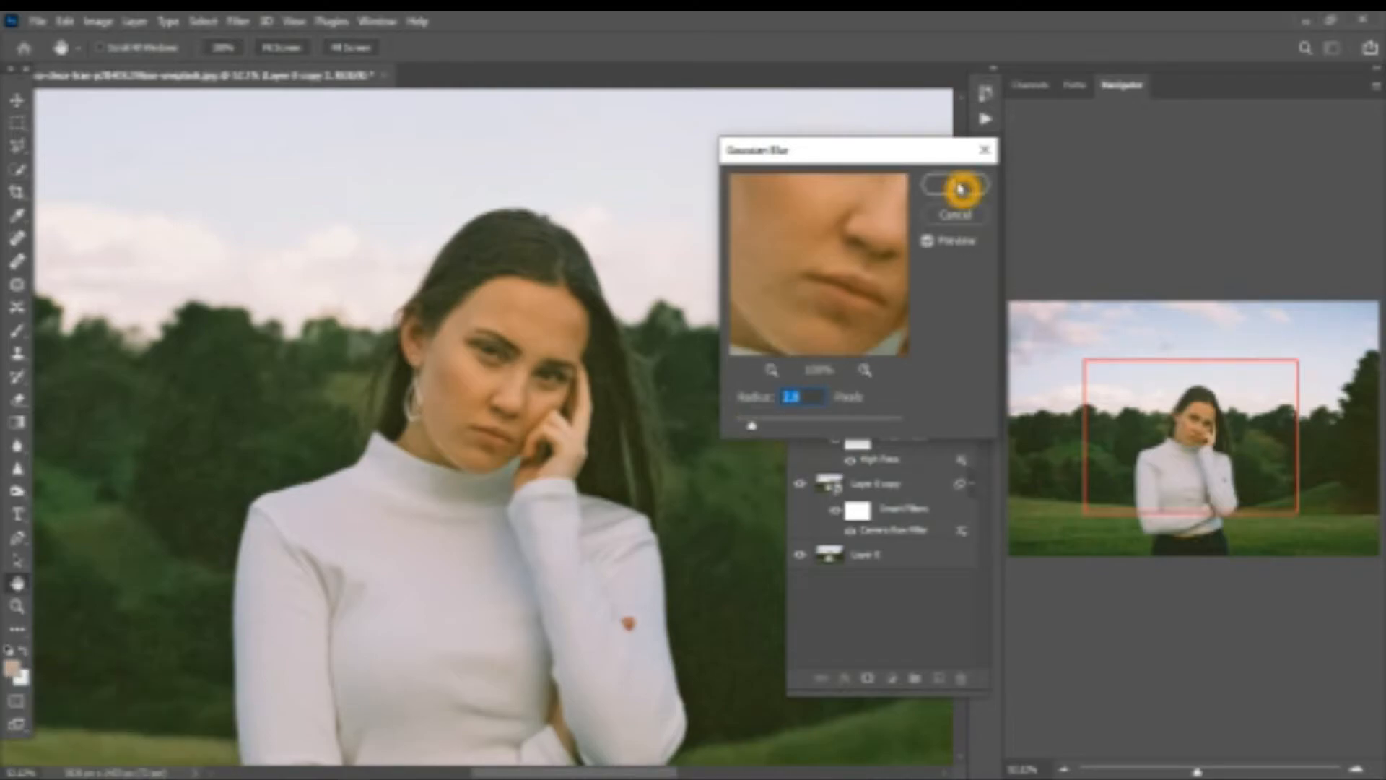
left_click(928, 242)
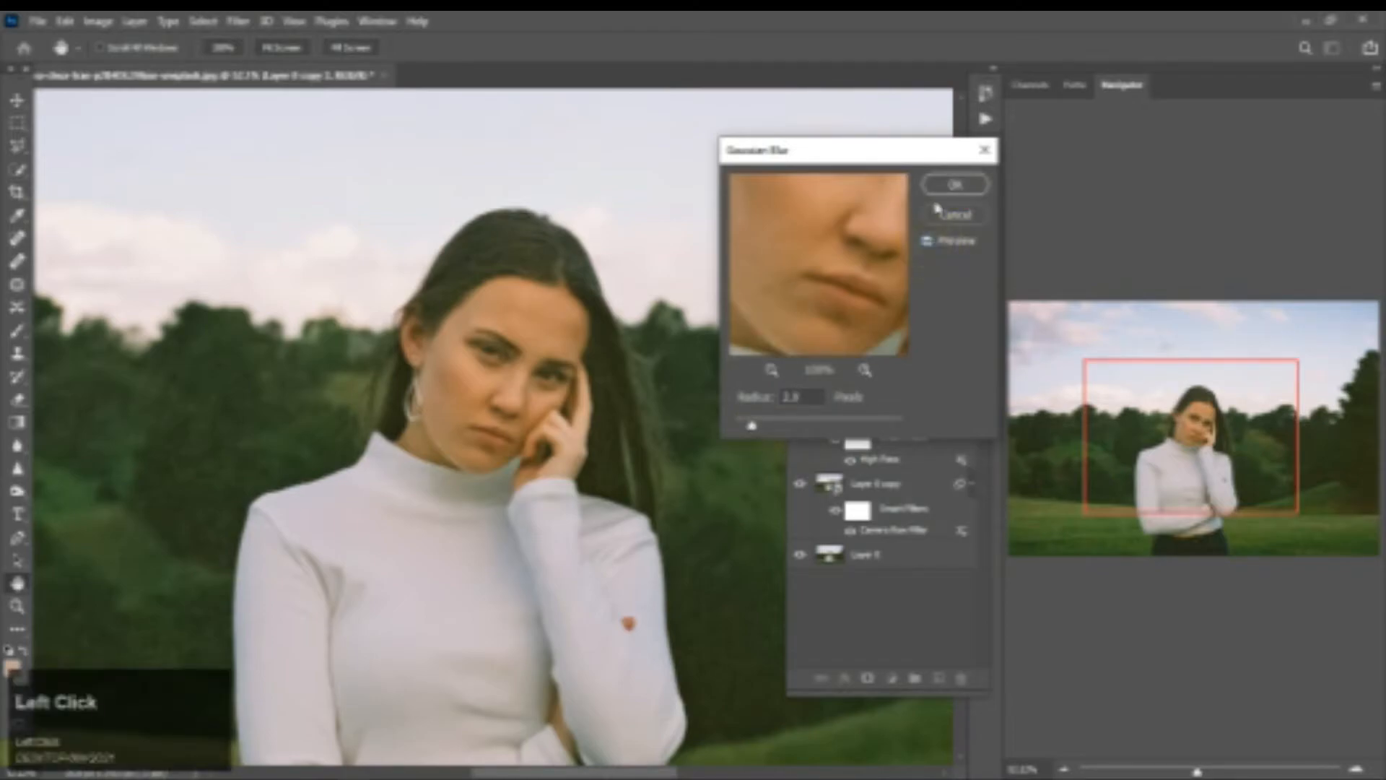
left_click(939, 192)
Add a white layer mask to the blurred Layer 0 copy 3.
scroll(498, 374, "up", 3)
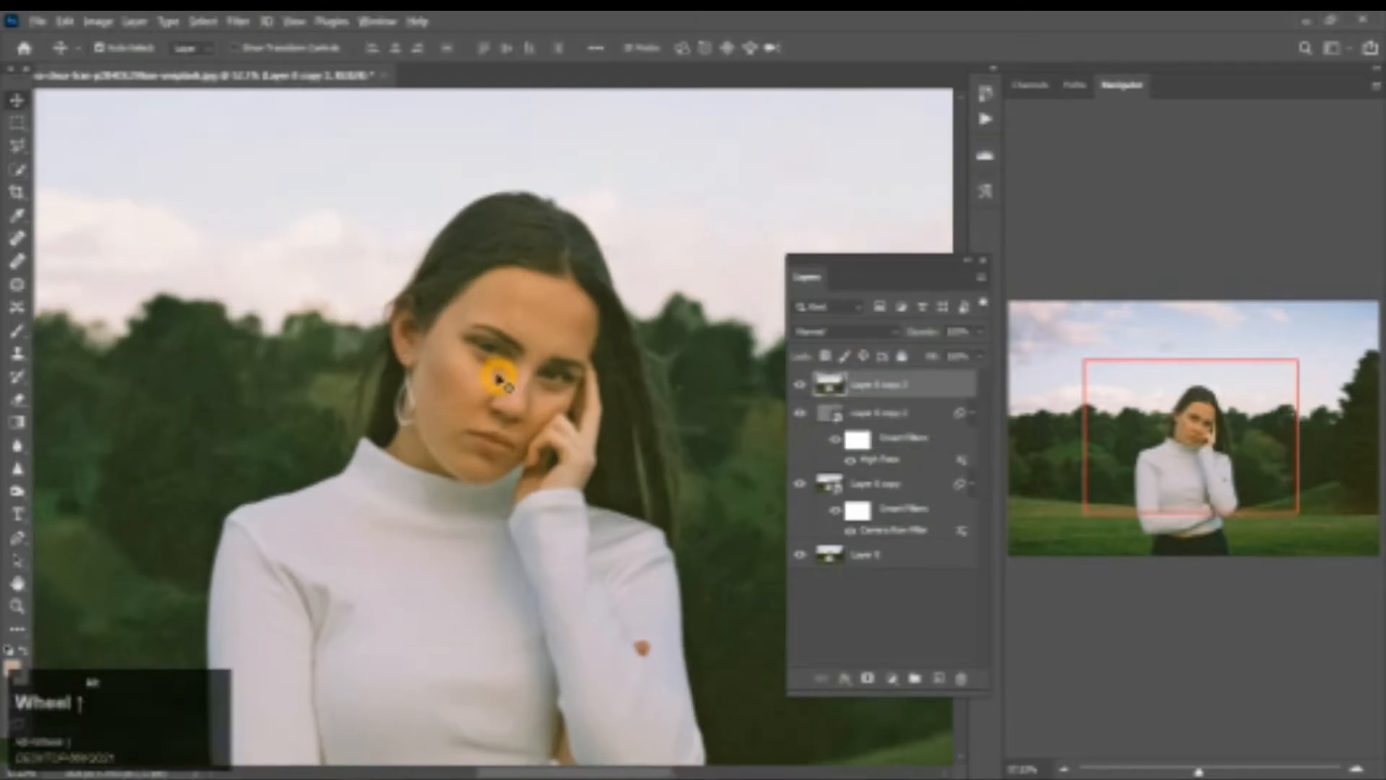
scroll(521, 374, "down", 2)
left_click(867, 677)
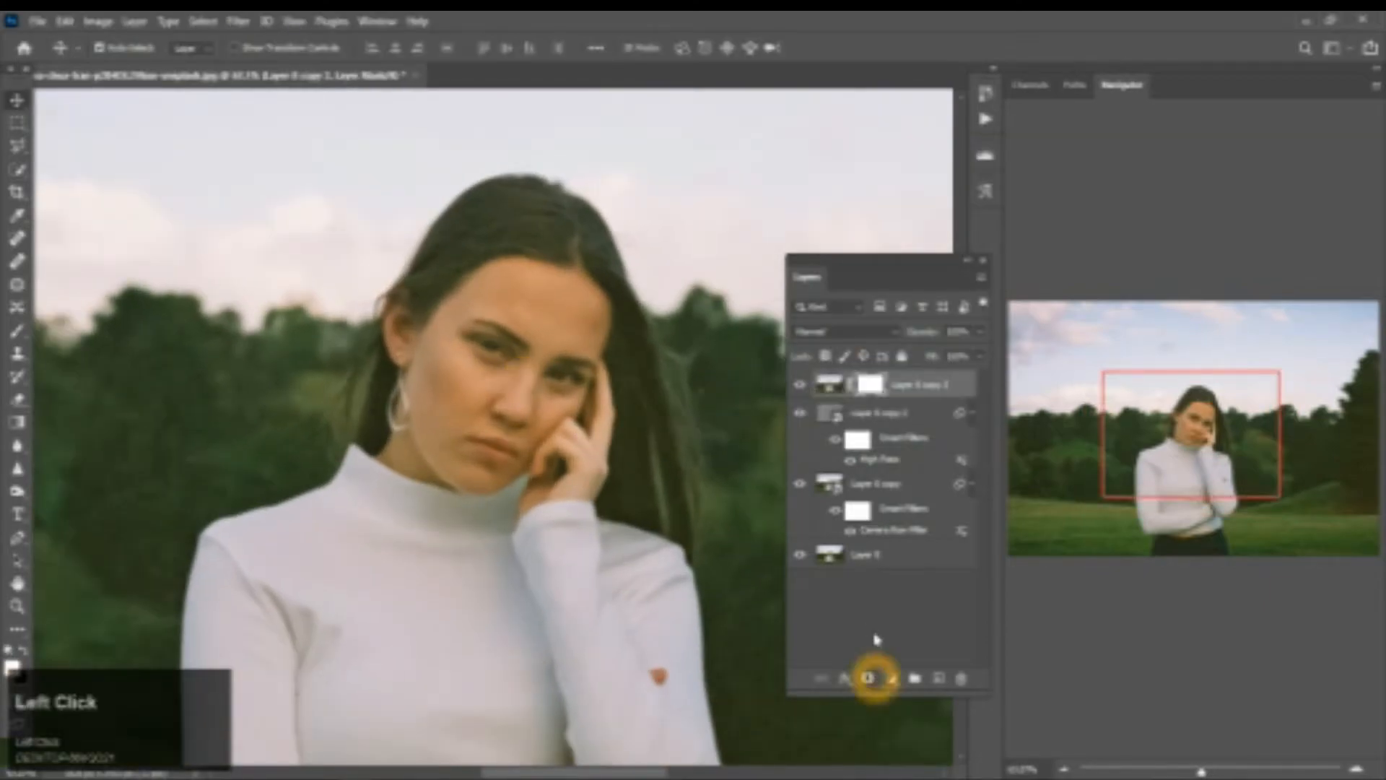
Set up the Brush tool with 0% hardness and black as the foreground colour for painting on the Layer 0 copy 3 mask.
scroll(551, 442, "down", 2)
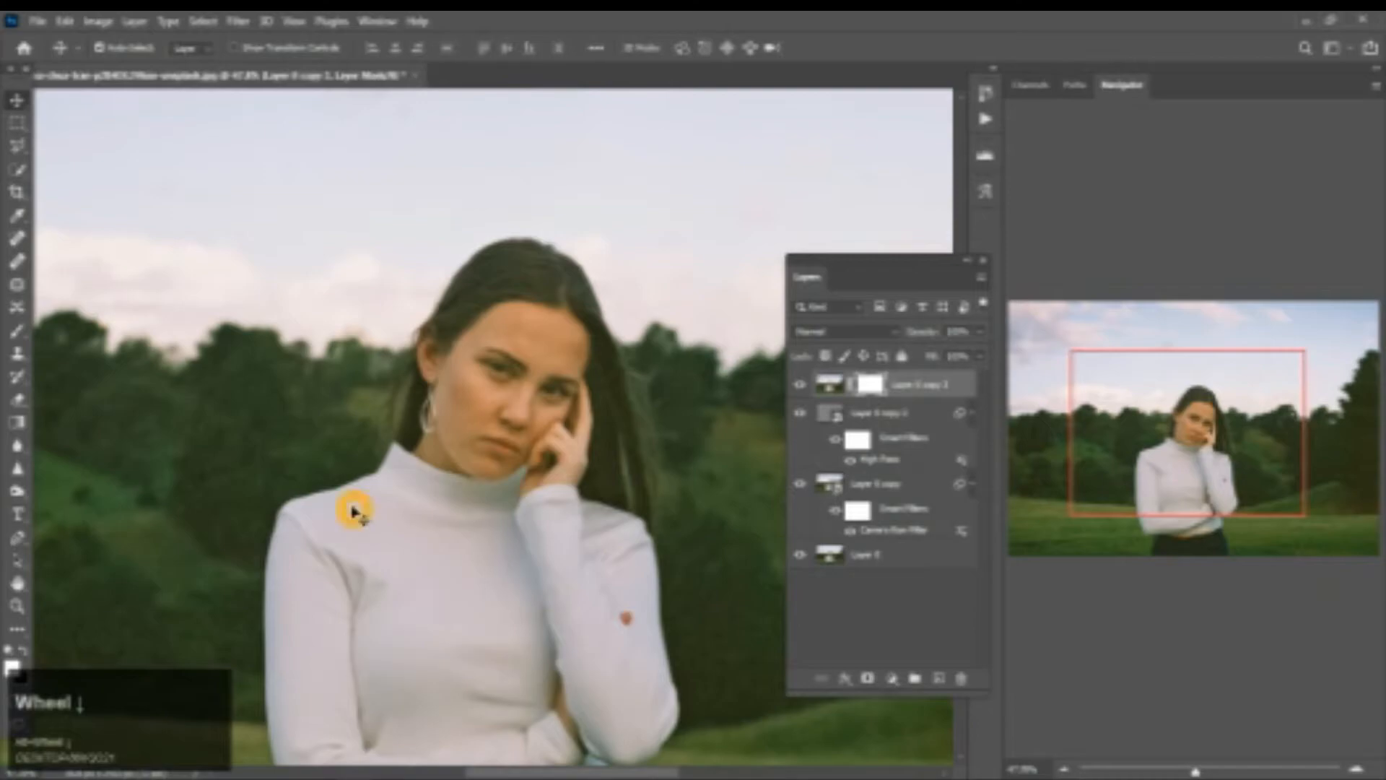
key("b")
scroll(485, 322, "up", 2)
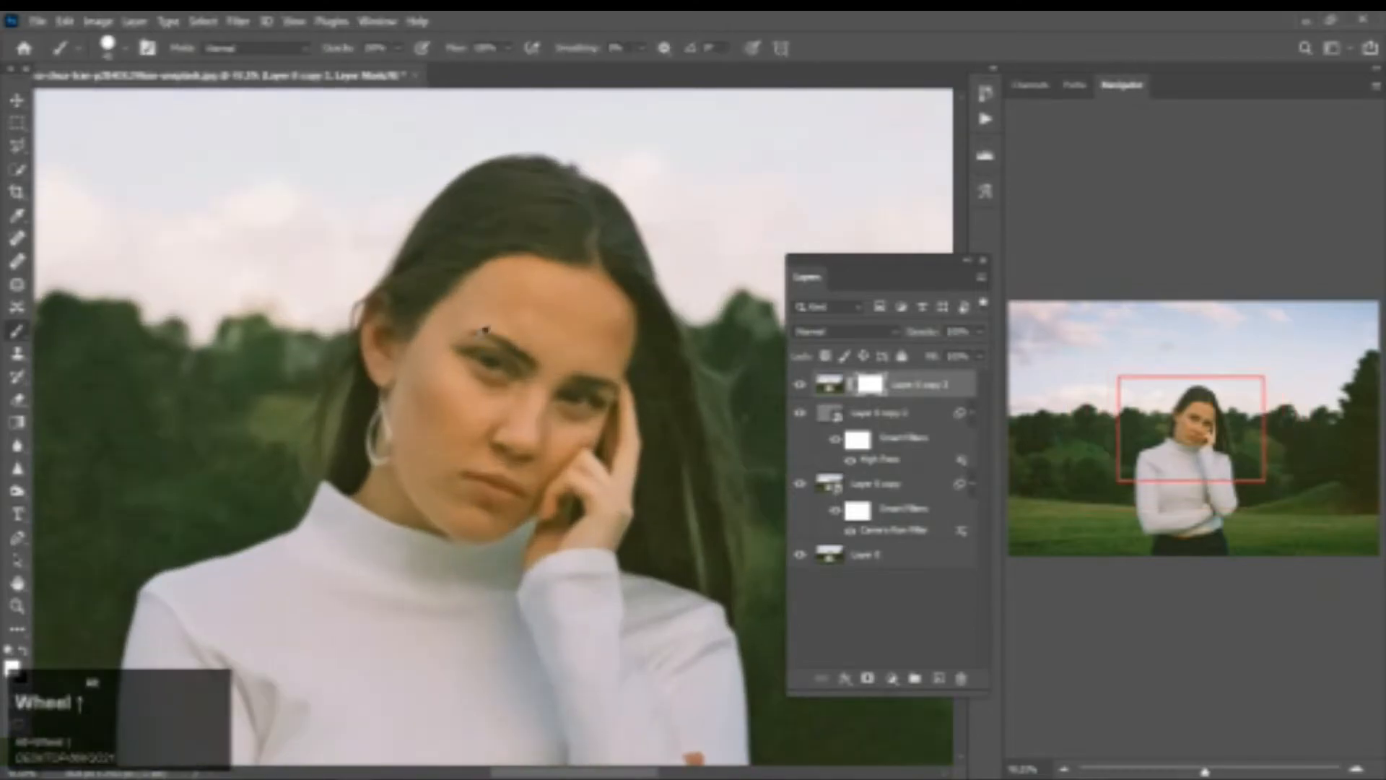
scroll(509, 352, "up", 1)
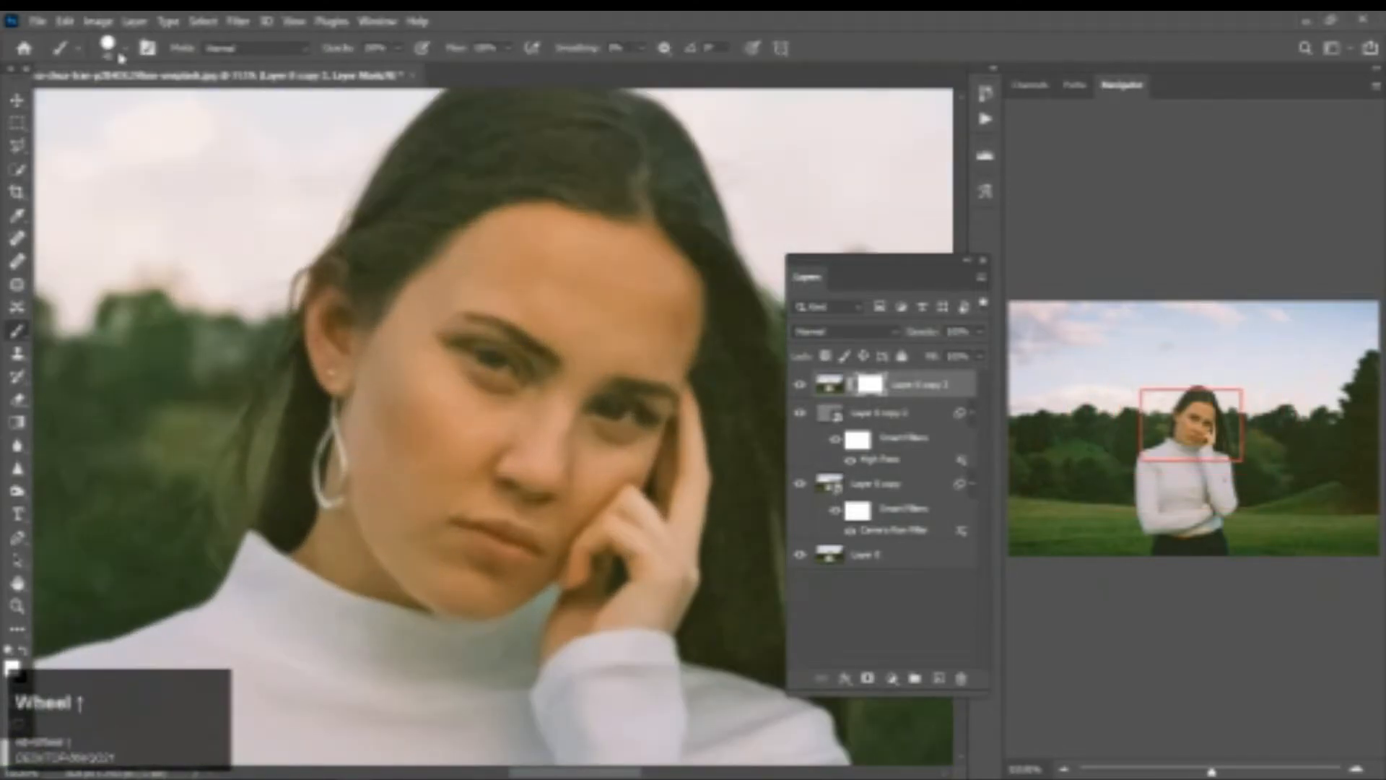
left_click(120, 58)
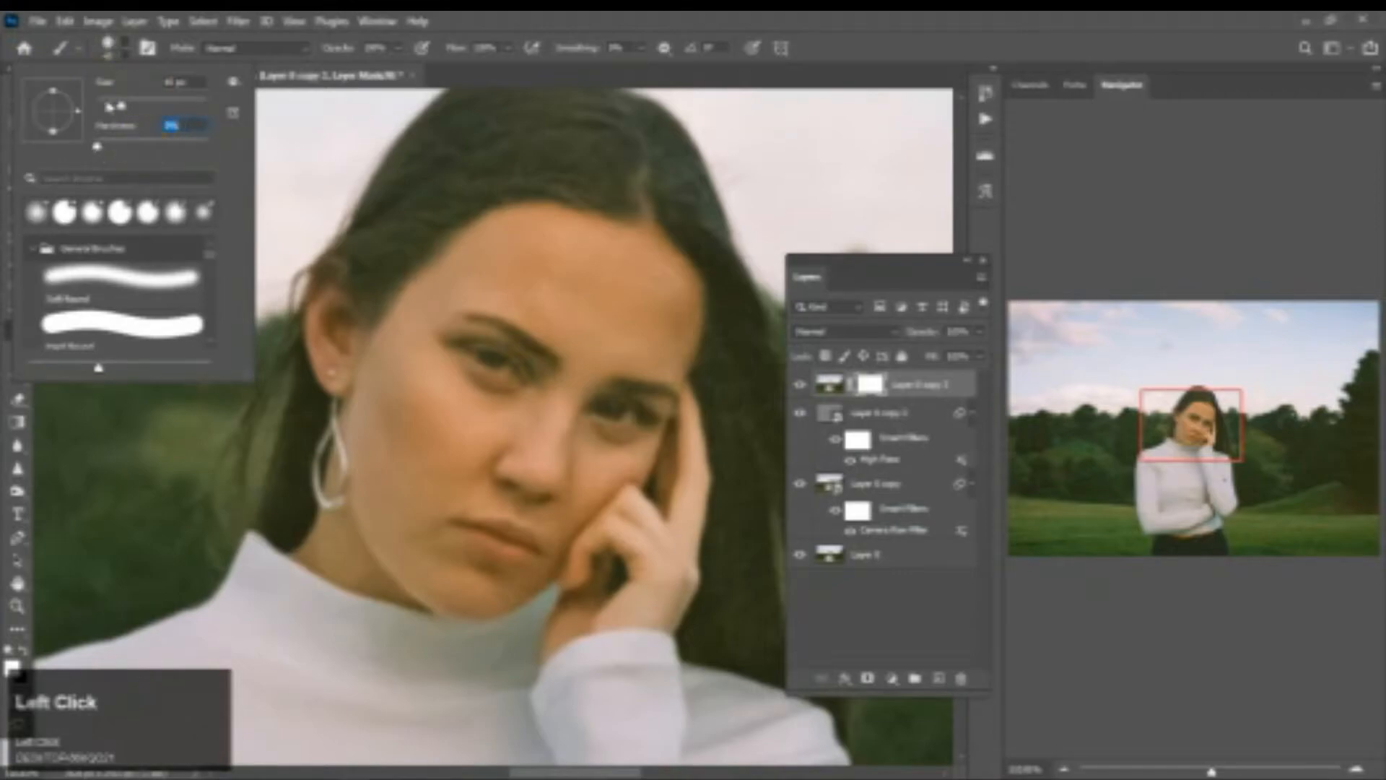
left_click(515, 380)
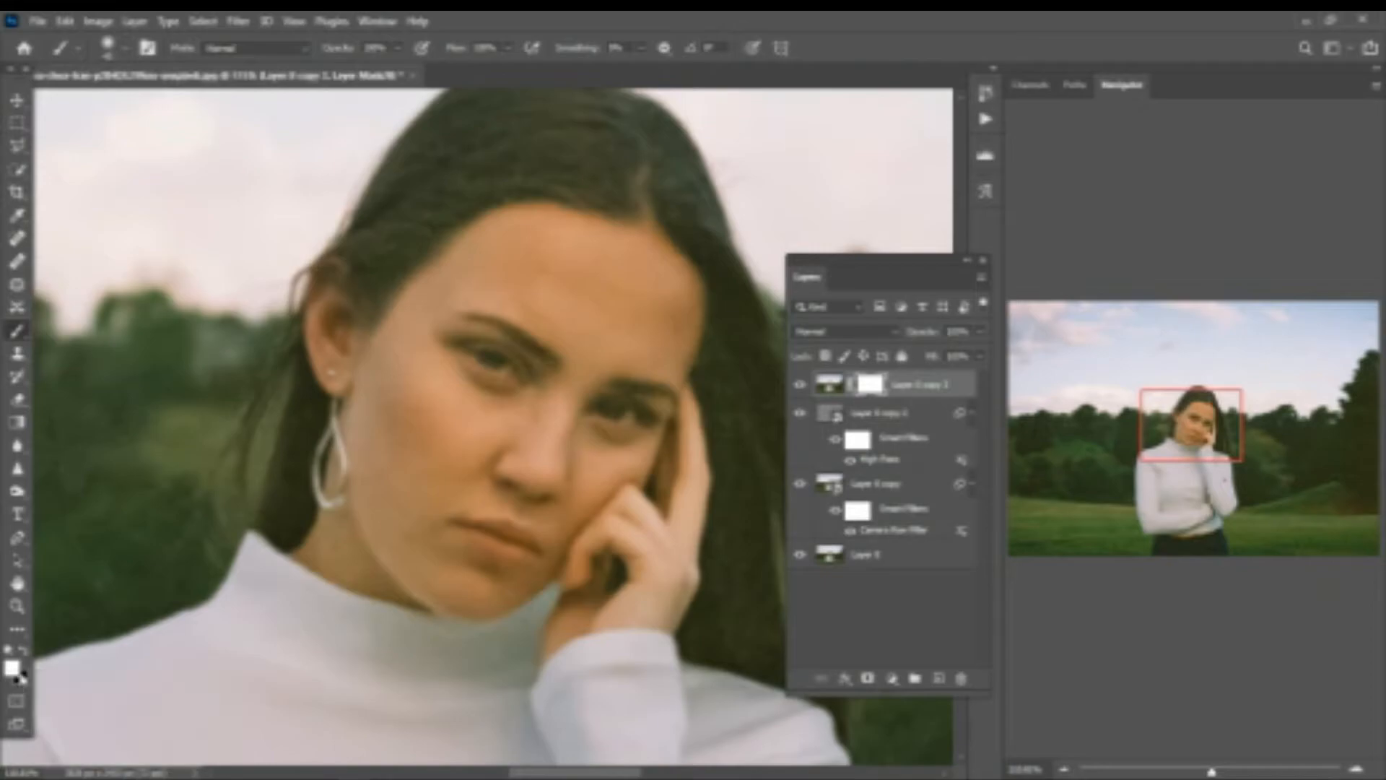
key("x")
Try to bring back detail around one eye by painting black on the mask with a smaller brush at full flow.
left_click(504, 361)
scroll(504, 365, "up", 2)
scroll(504, 372, "up", 1)
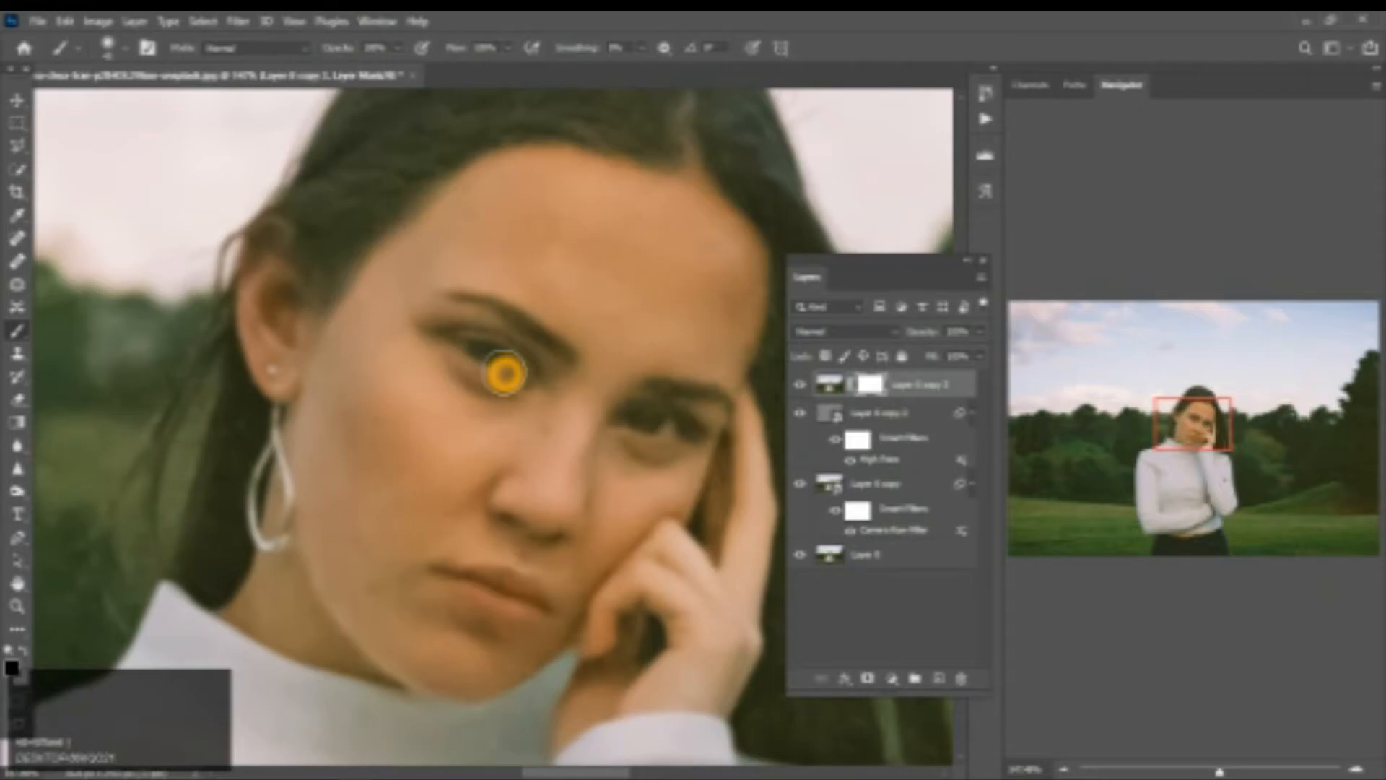
key("bracketleft")
key("bracketleft")
key("bracketleft")
scroll(496, 356, "up", 3)
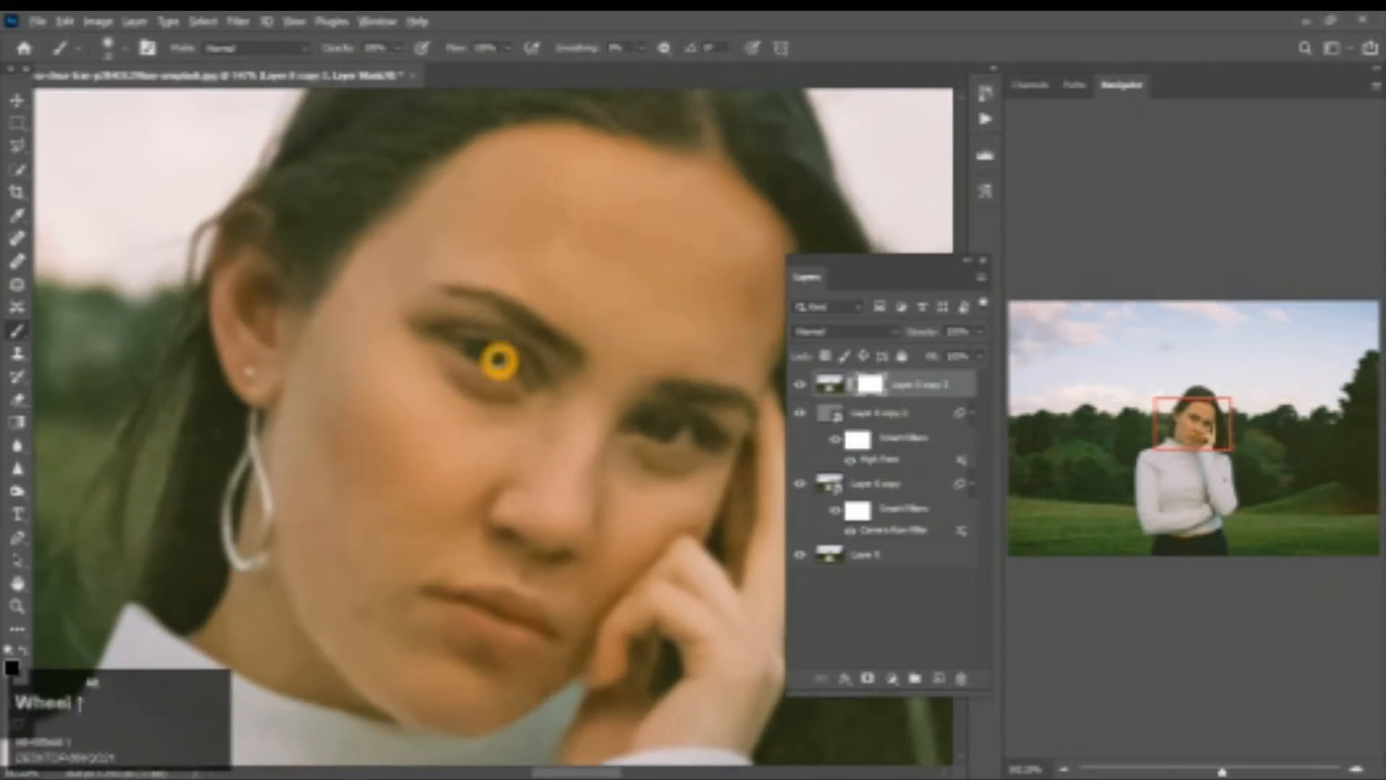
left_click_drag(439, 340, 484, 345)
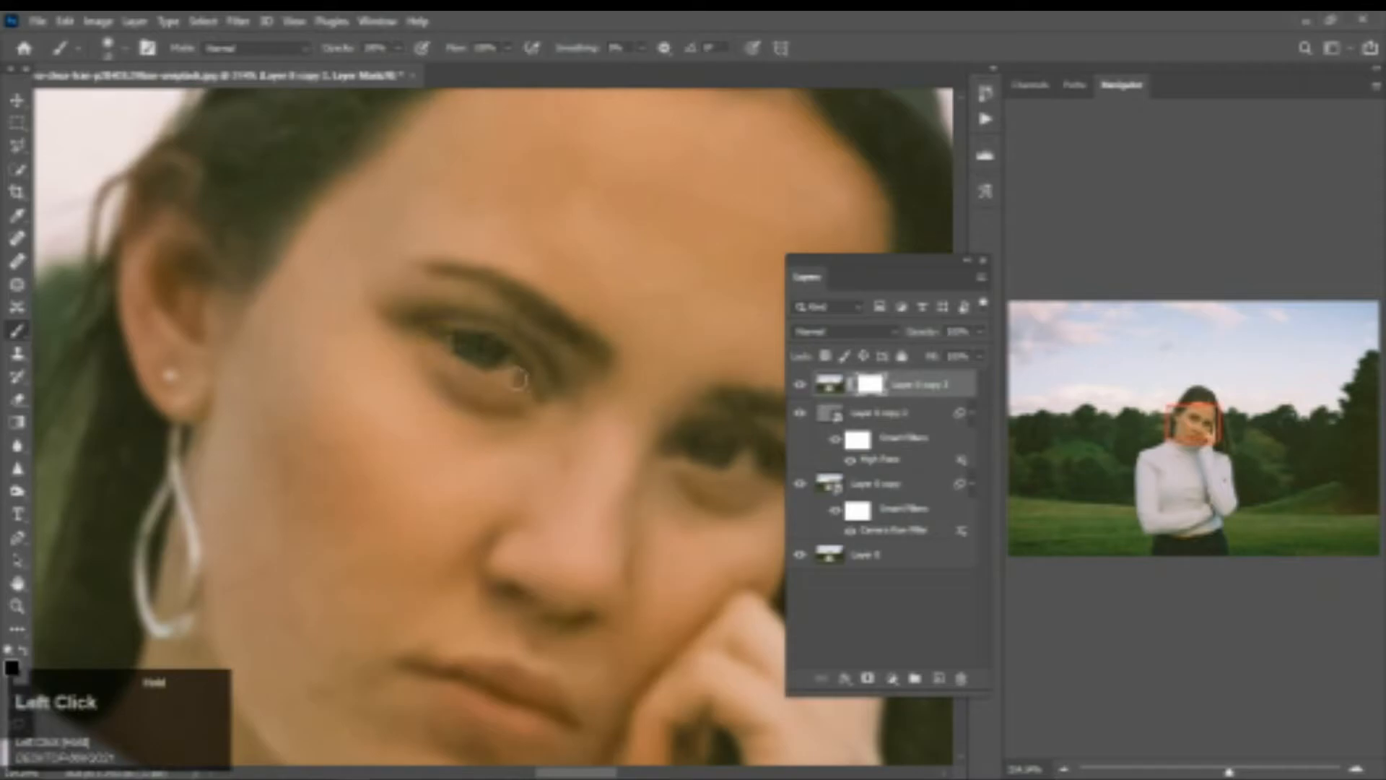
mouse_move(432, 331)
left_mouse_down()
mouse_move(494, 334)
mouse_move(542, 379)
left_mouse_up()
scroll(553, 390, "down", 6)
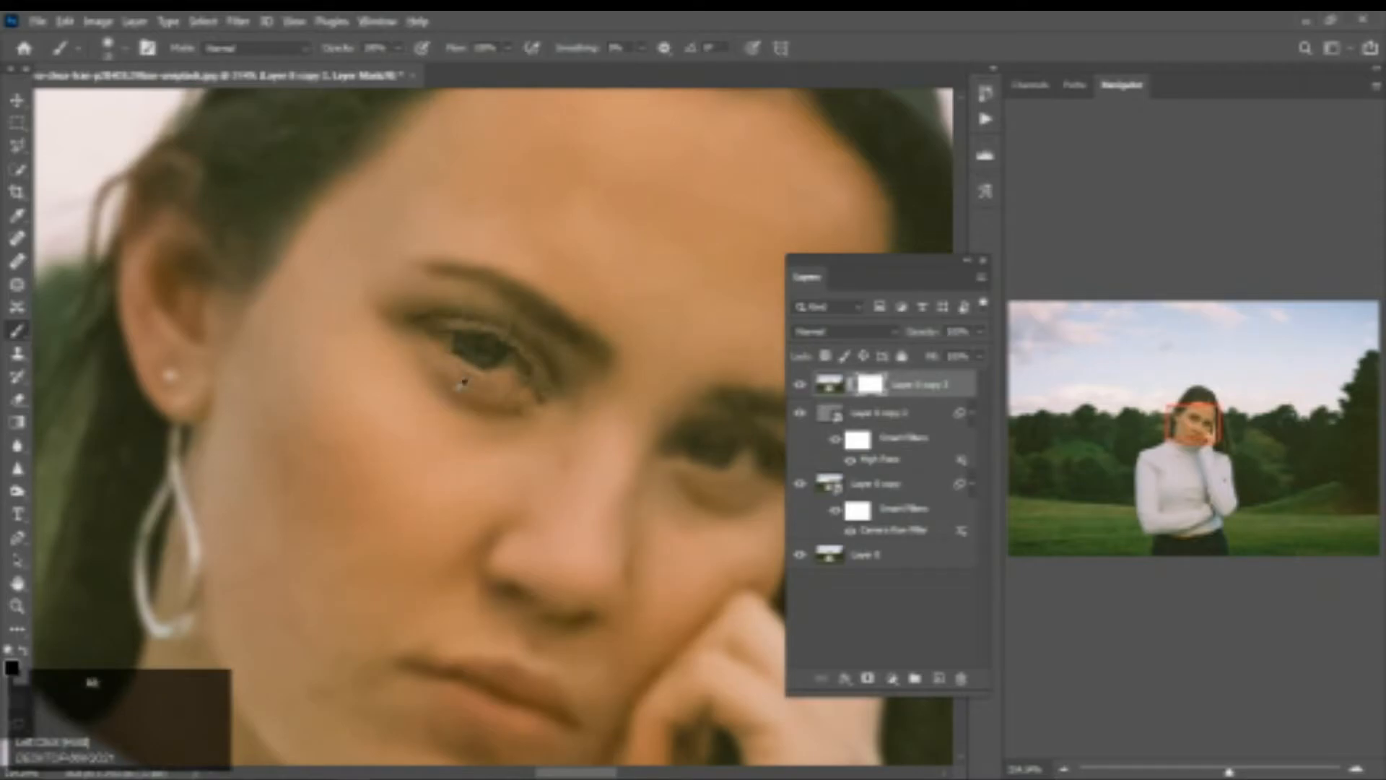
key("ctrl+z")
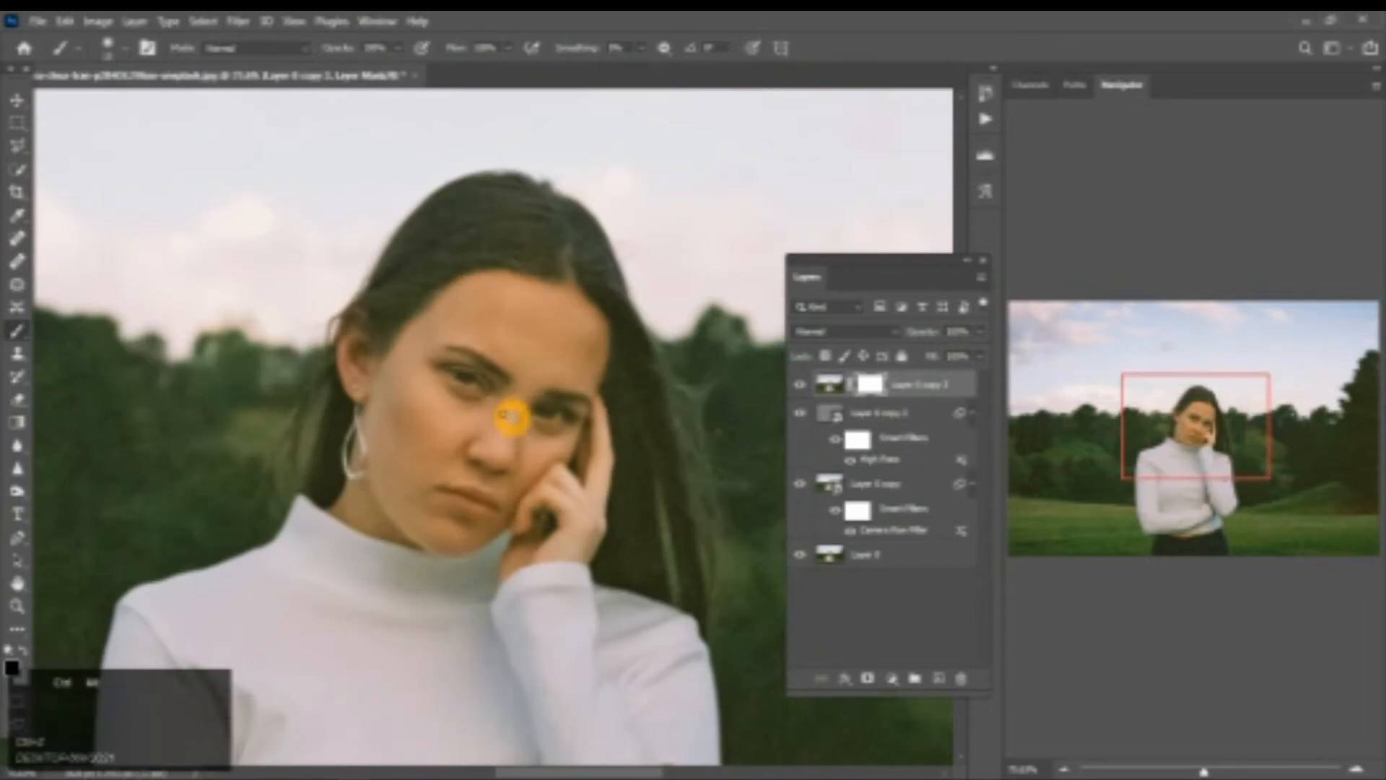
Reduce the brush's Flow to a very low percentage, keeping Opacity at 100%.
scroll(508, 404, "up", 2)
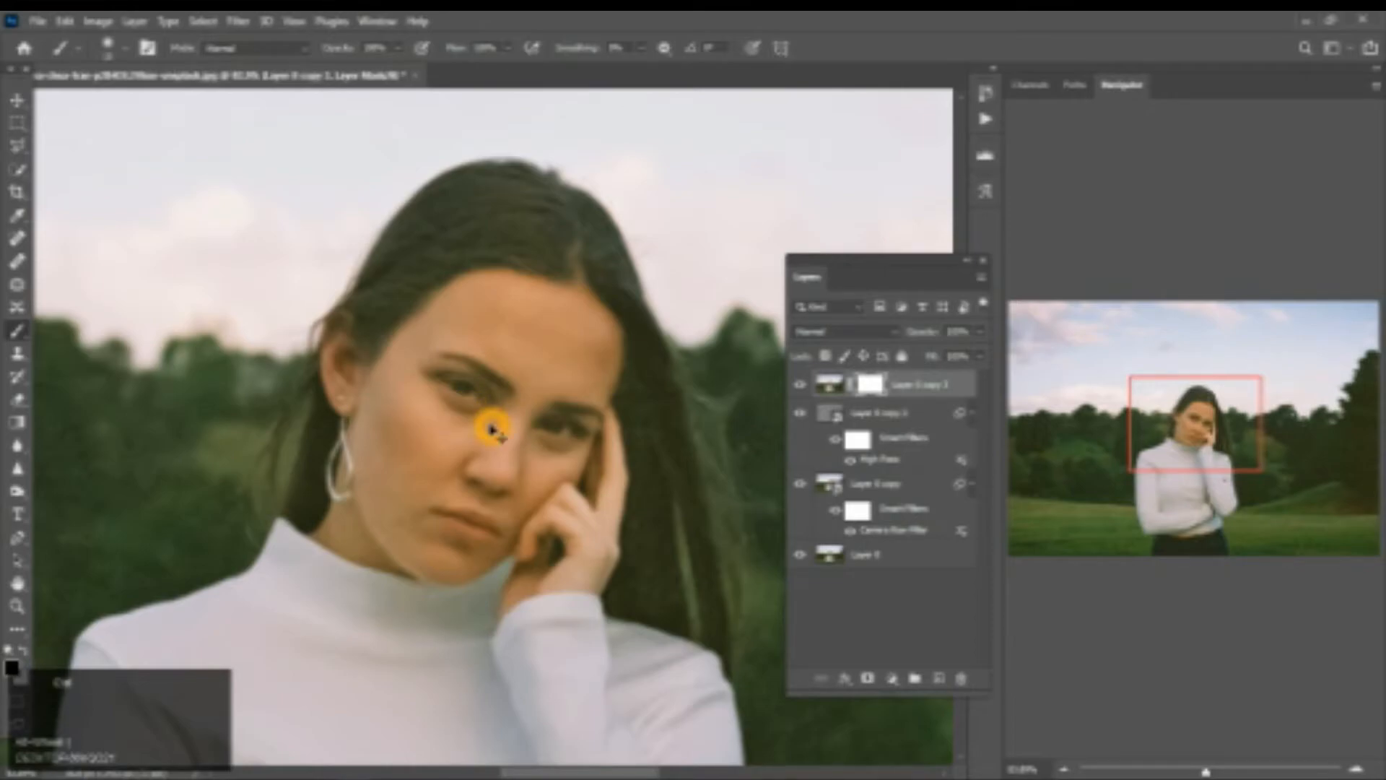
scroll(491, 431, "up", 2)
left_click_drag(464, 53, 436, 52)
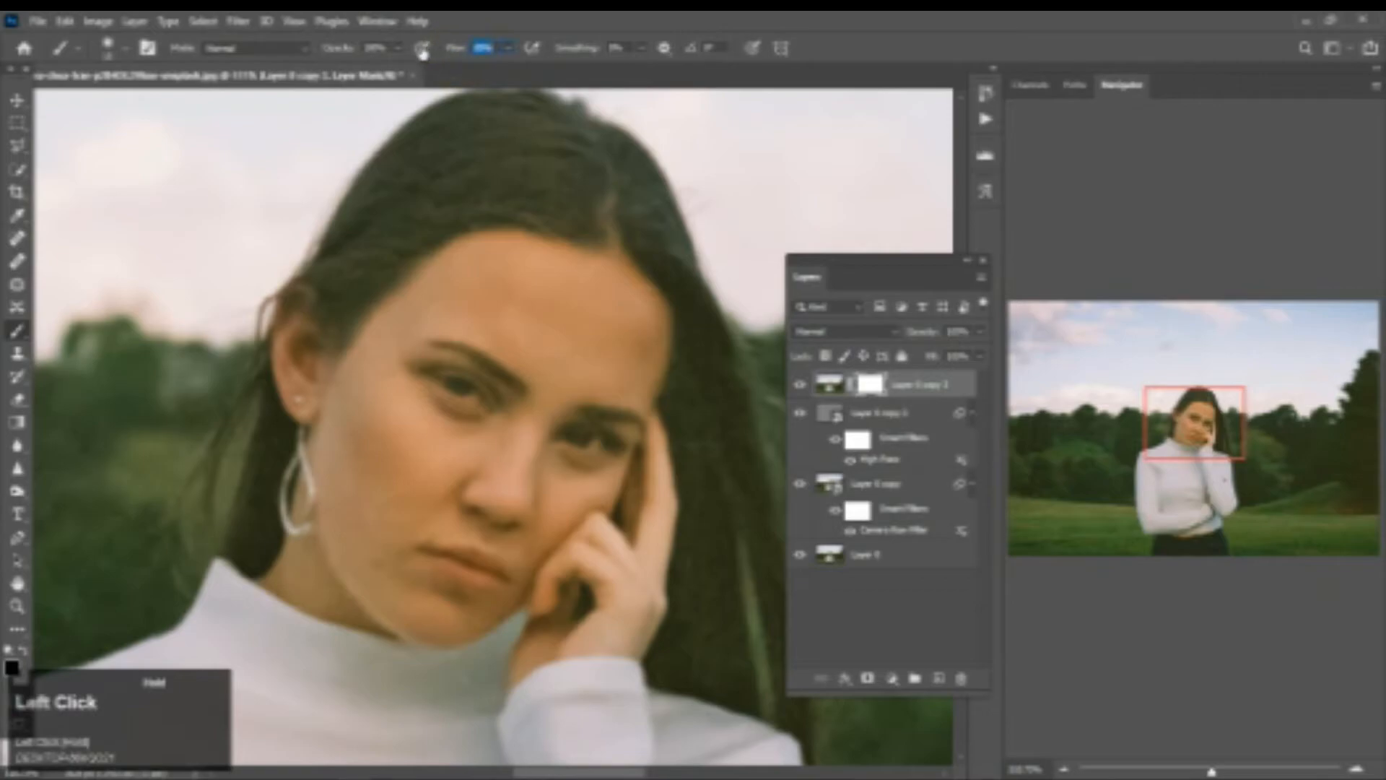
left_click_drag(393, 52, 328, 62)
Paint black on the mask over both eyes and the lips with a slightly larger low-flow brush to restore their detail.
scroll(451, 386, "up", 3)
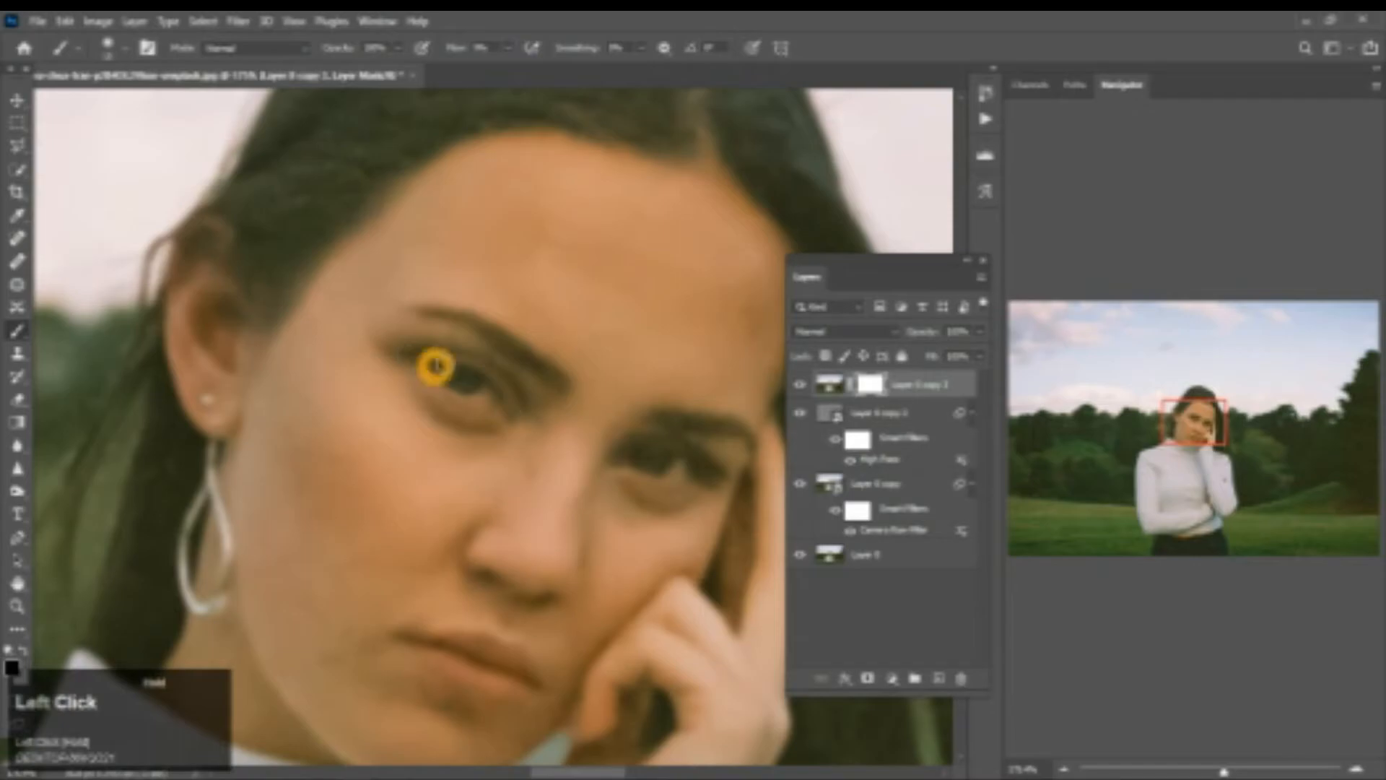
key("]")
mouse_move(470, 378)
left_mouse_down()
mouse_move(504, 399)
mouse_move(432, 322)
left_mouse_up()
mouse_move(666, 443)
left_mouse_down()
mouse_move(696, 456)
mouse_move(672, 467)
mouse_move(727, 482)
left_mouse_up()
scroll(480, 575, "down", 3)
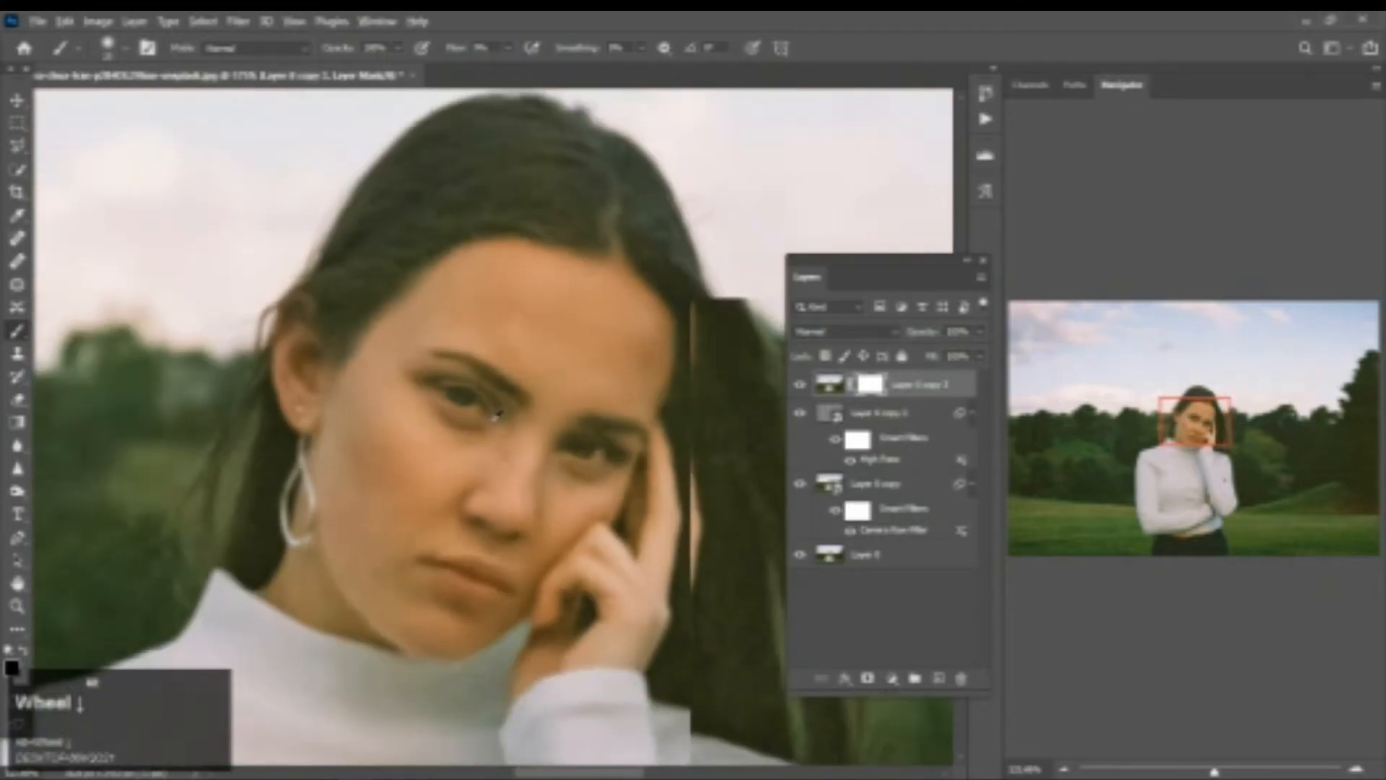
left_click(423, 552)
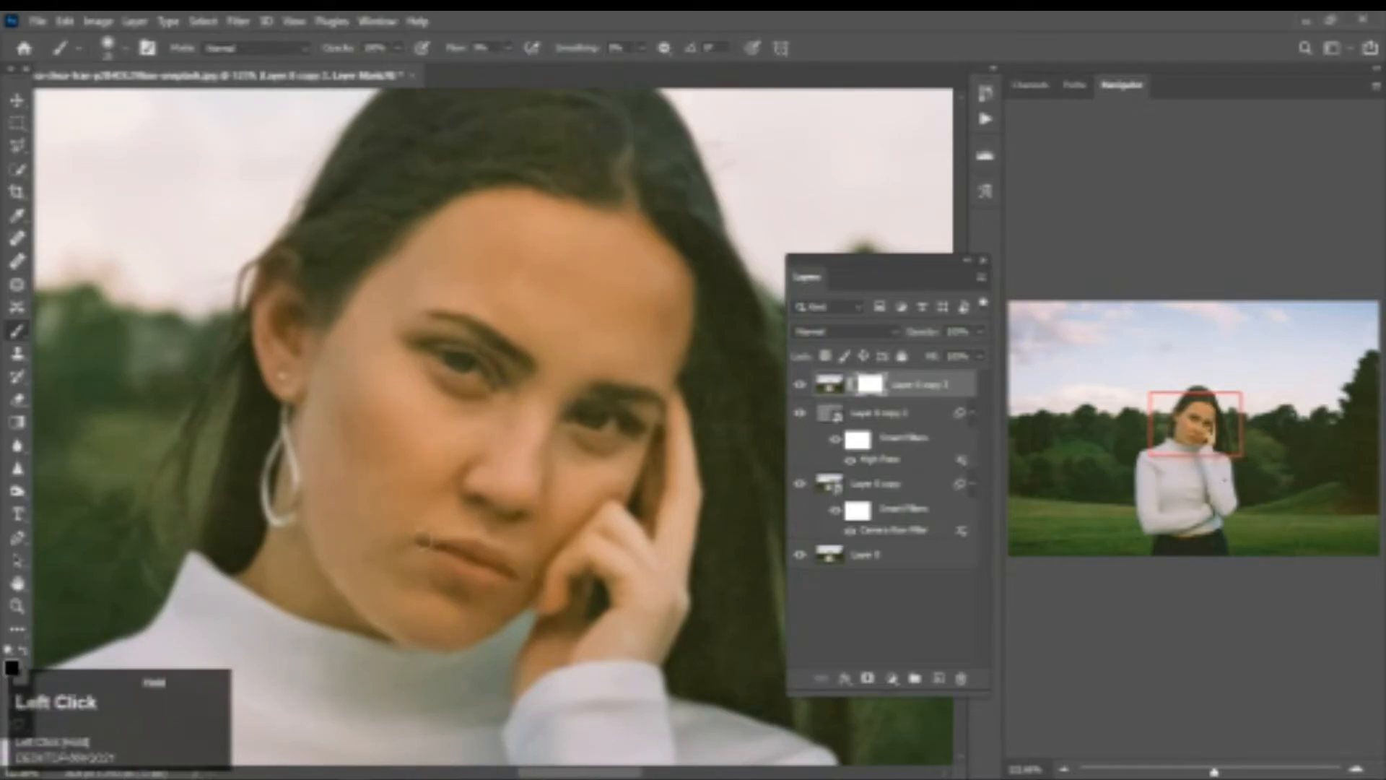
Compare the woman's face with the masked blur layer hidden and shown, at several magnifications.
scroll(479, 541, "down", 4)
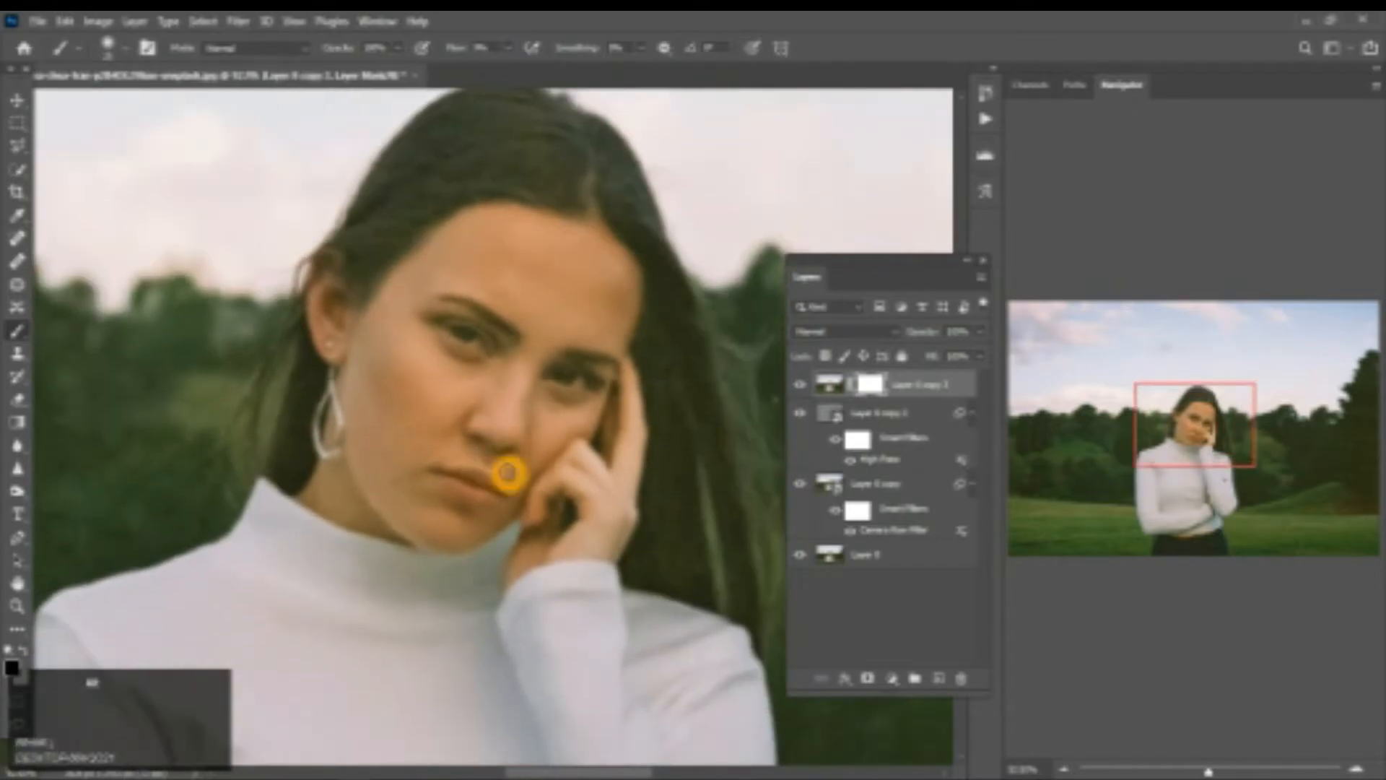
scroll(505, 469, "up", 2)
left_click(800, 387)
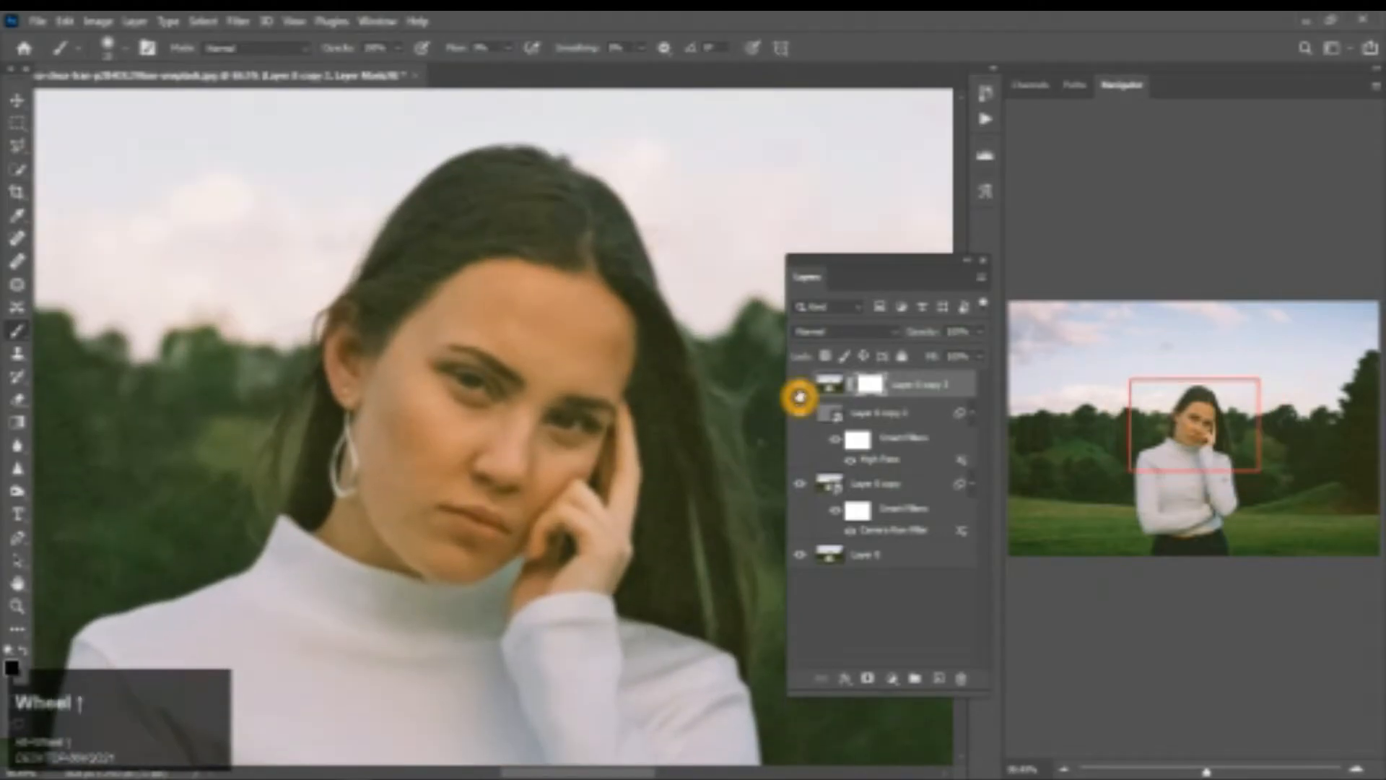
scroll(578, 411, "down", 3)
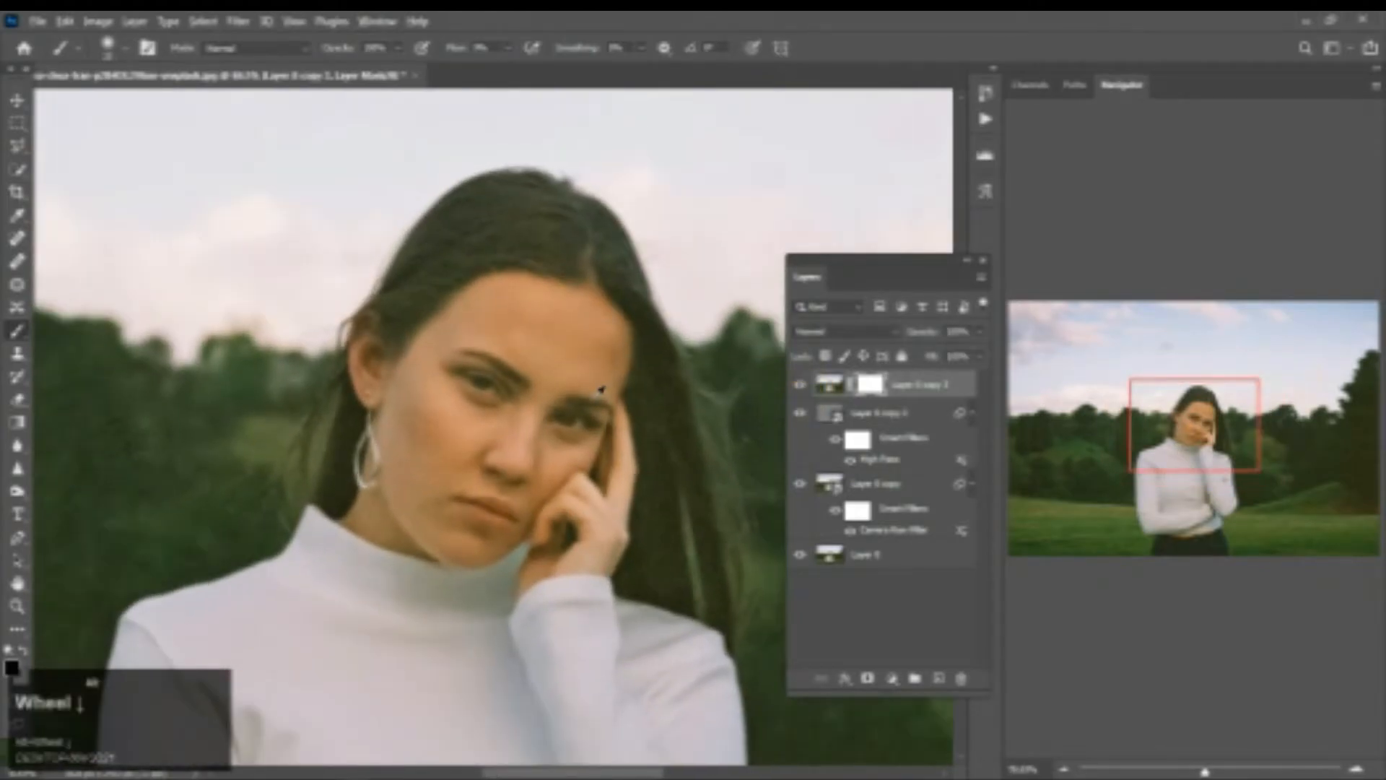
scroll(618, 417, "down", 2)
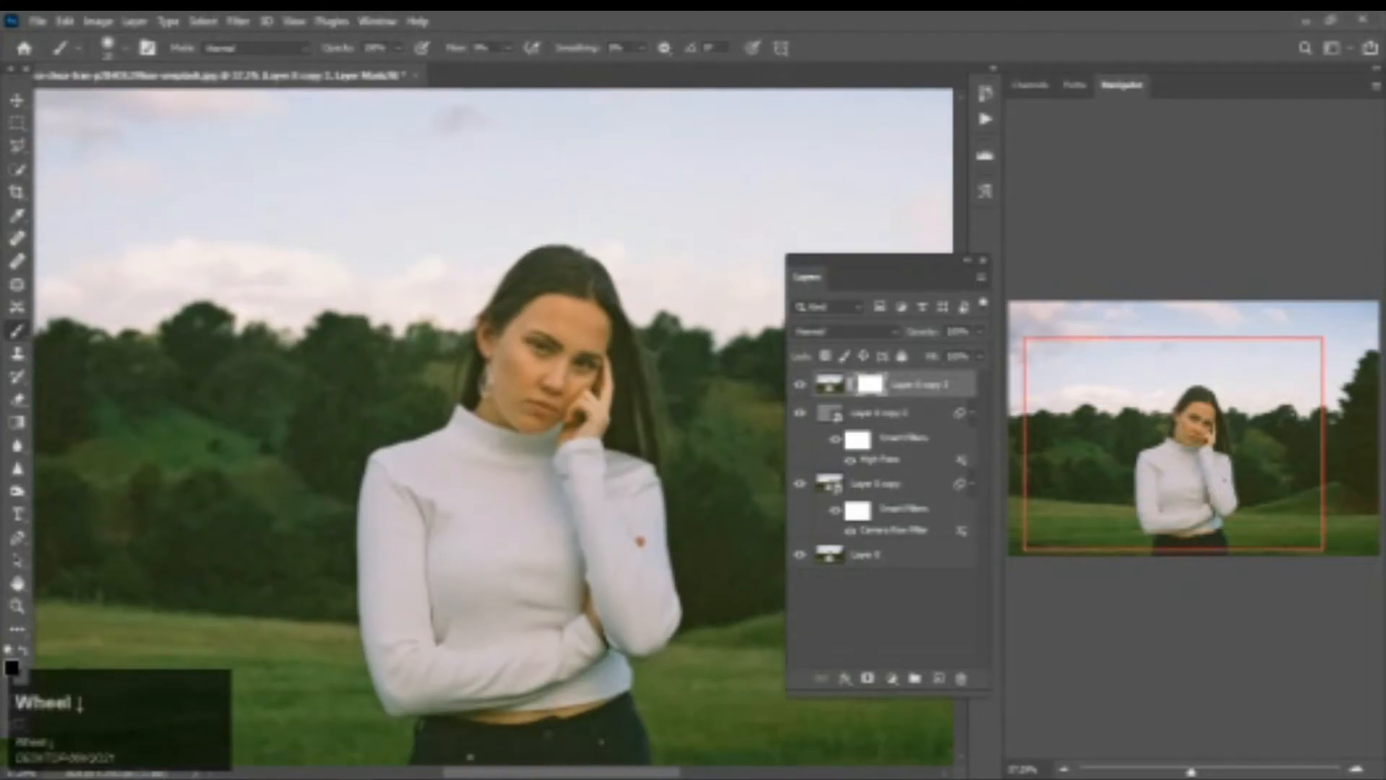
scroll(491, 375, "up", 3)
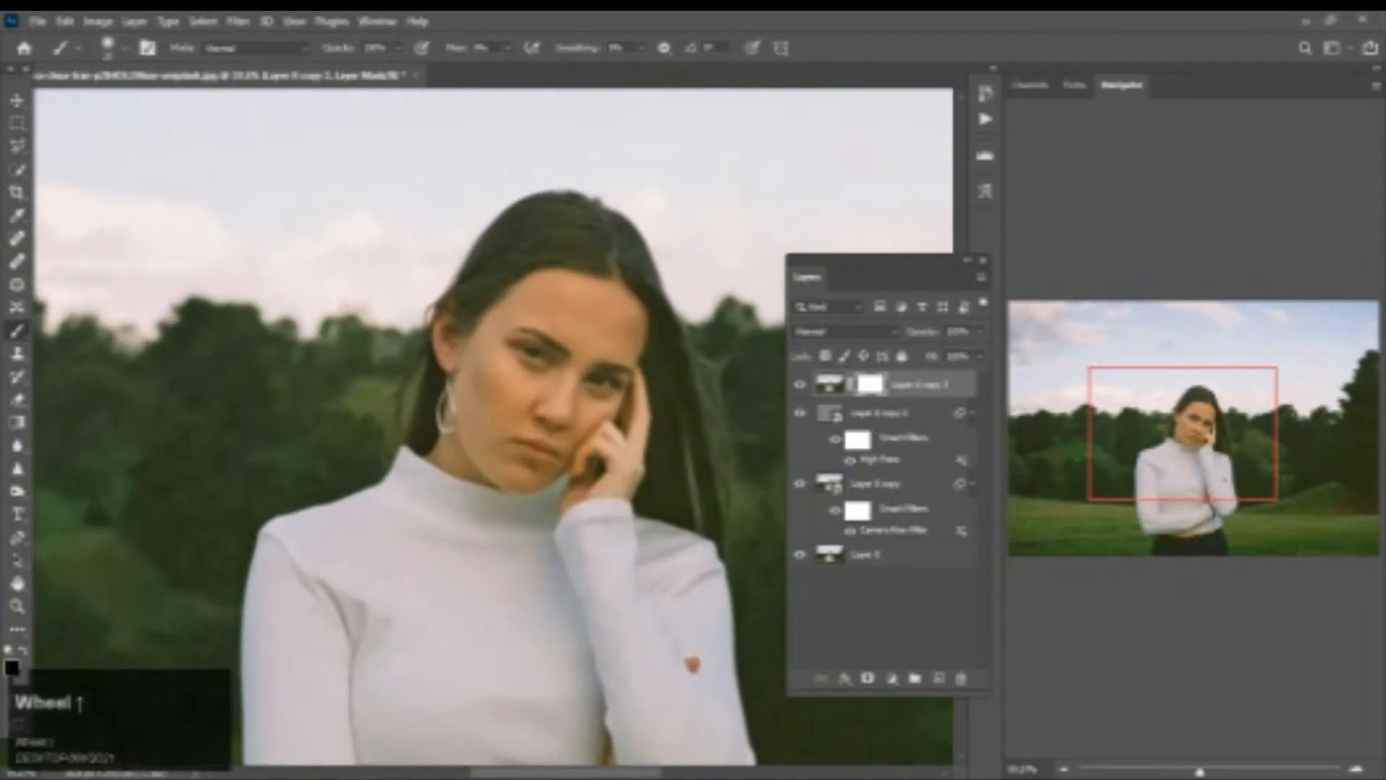
Paint black on the mask along the ear, jaw and hairline, enlarging the brush slightly for the forehead edge.
left_click_drag(449, 375, 456, 325)
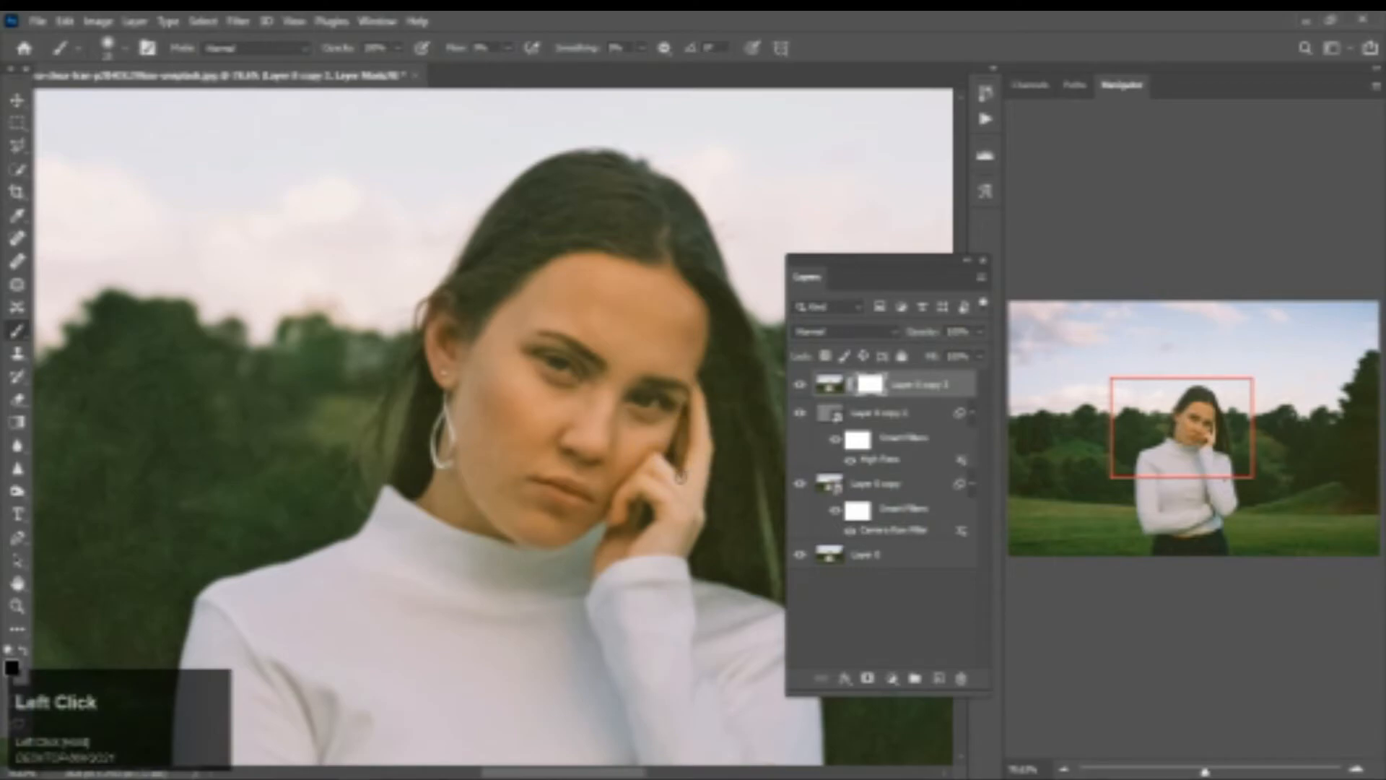
left_click_drag(599, 514, 602, 516)
key("bracketright")
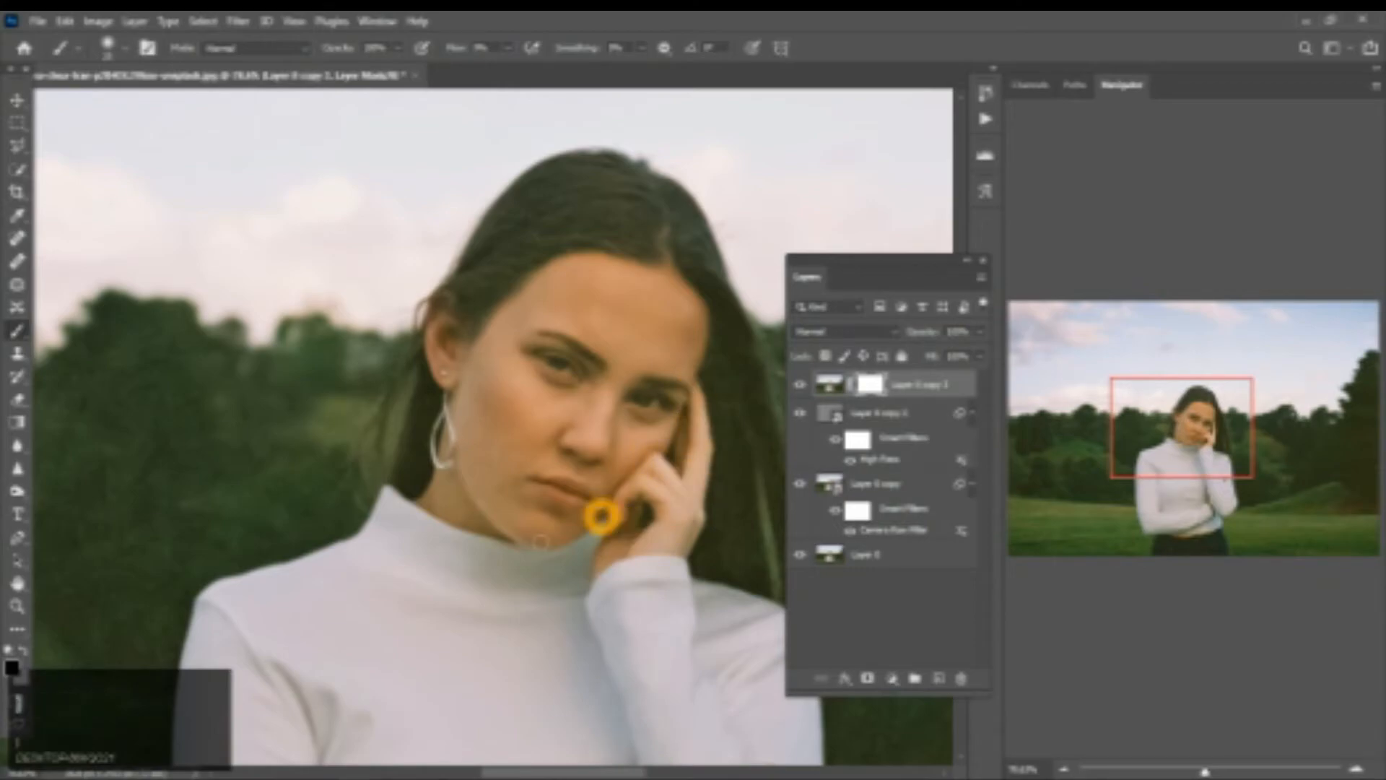
left_click_drag(631, 267, 485, 321)
Paint black on the mask across the sky, trees and grass around the woman with a much larger soft brush.
scroll(655, 313, "down", 5)
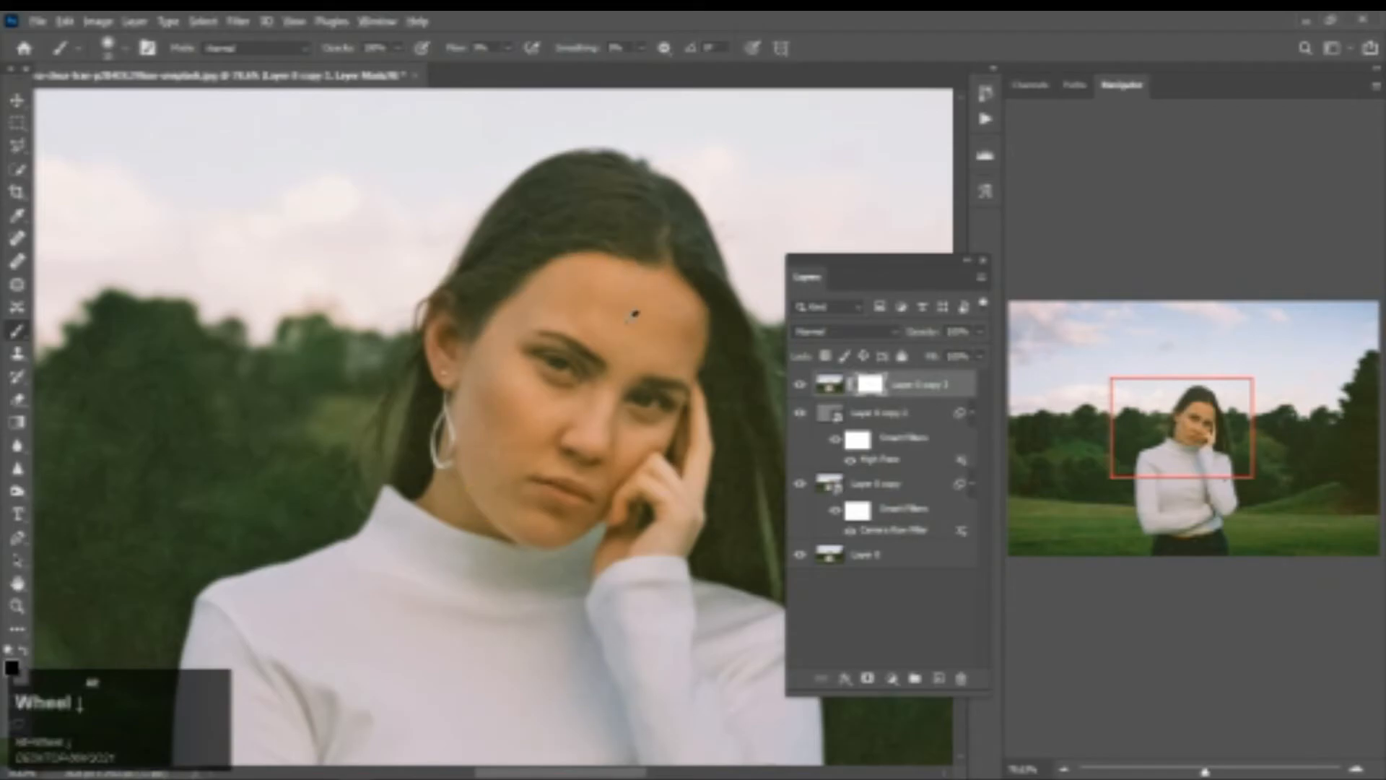
scroll(422, 312, "down", 3)
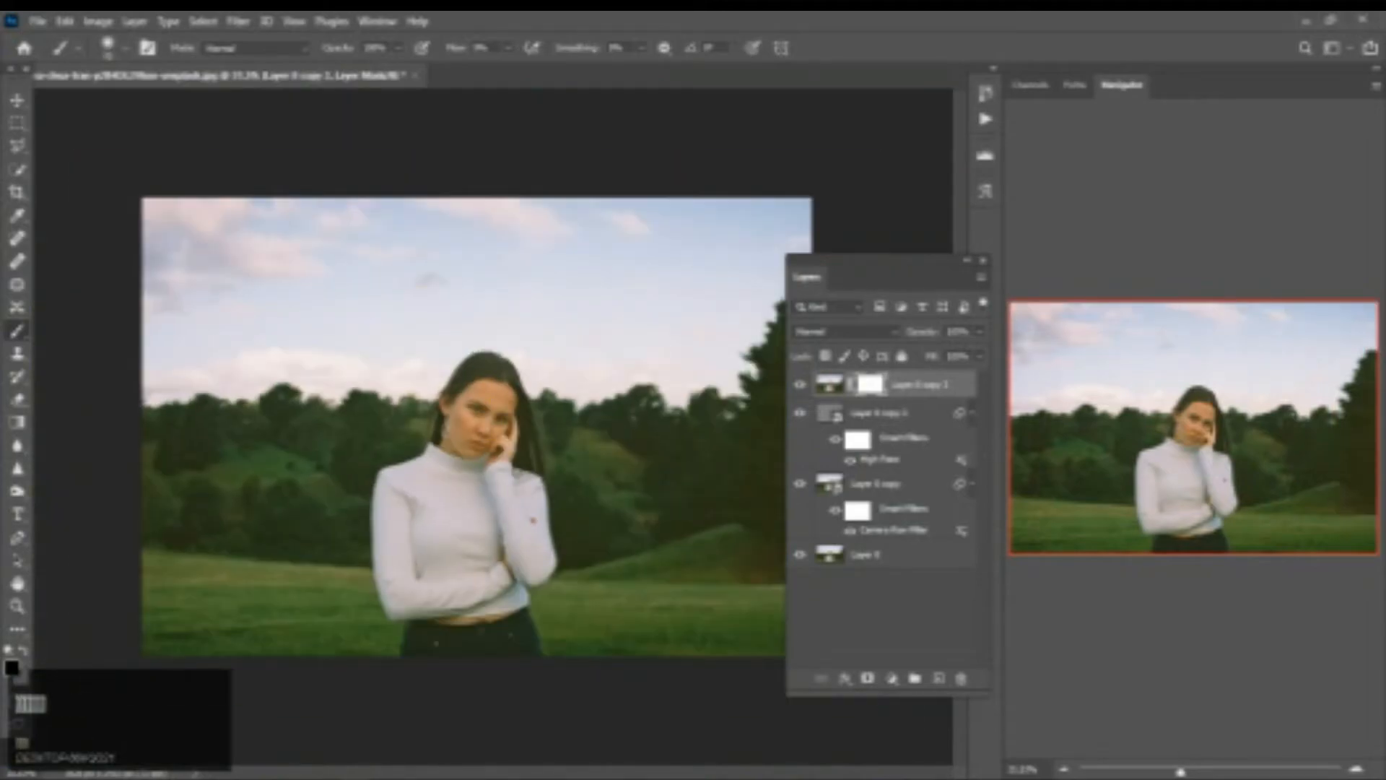
key("bracketright")
key("bracketright")
key("bracketright")
key("bracketright")
key("bracketright")
key("bracketright")
key("bracketright")
key("bracketright")
key("bracketright")
key("bracketright")
key("bracketright")
key("bracketright")
key("bracketright")
key("bracketright")
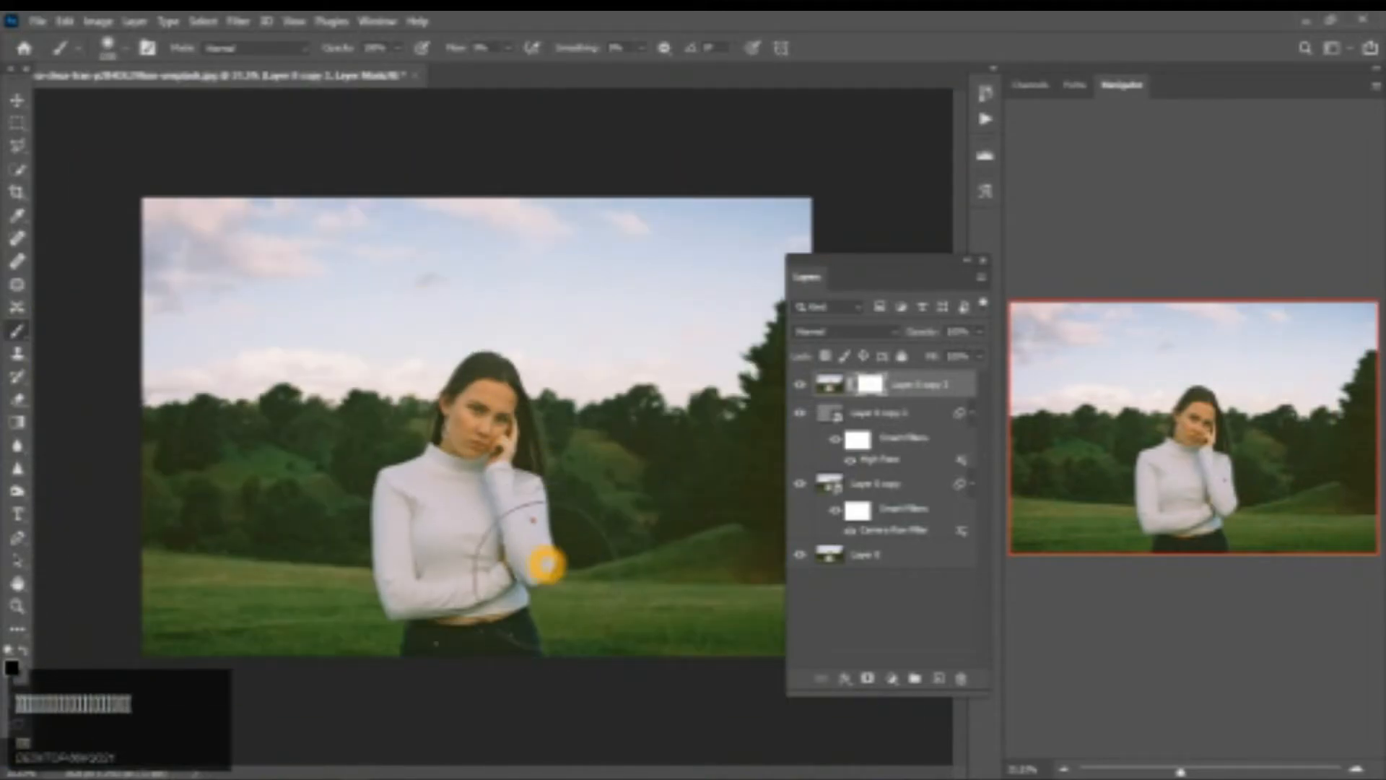
key("bracketleft")
key("bracketleft")
mouse_move(533, 624)
left_mouse_down()
mouse_move(450, 634)
mouse_move(520, 634)
mouse_move(444, 588)
left_mouse_up()
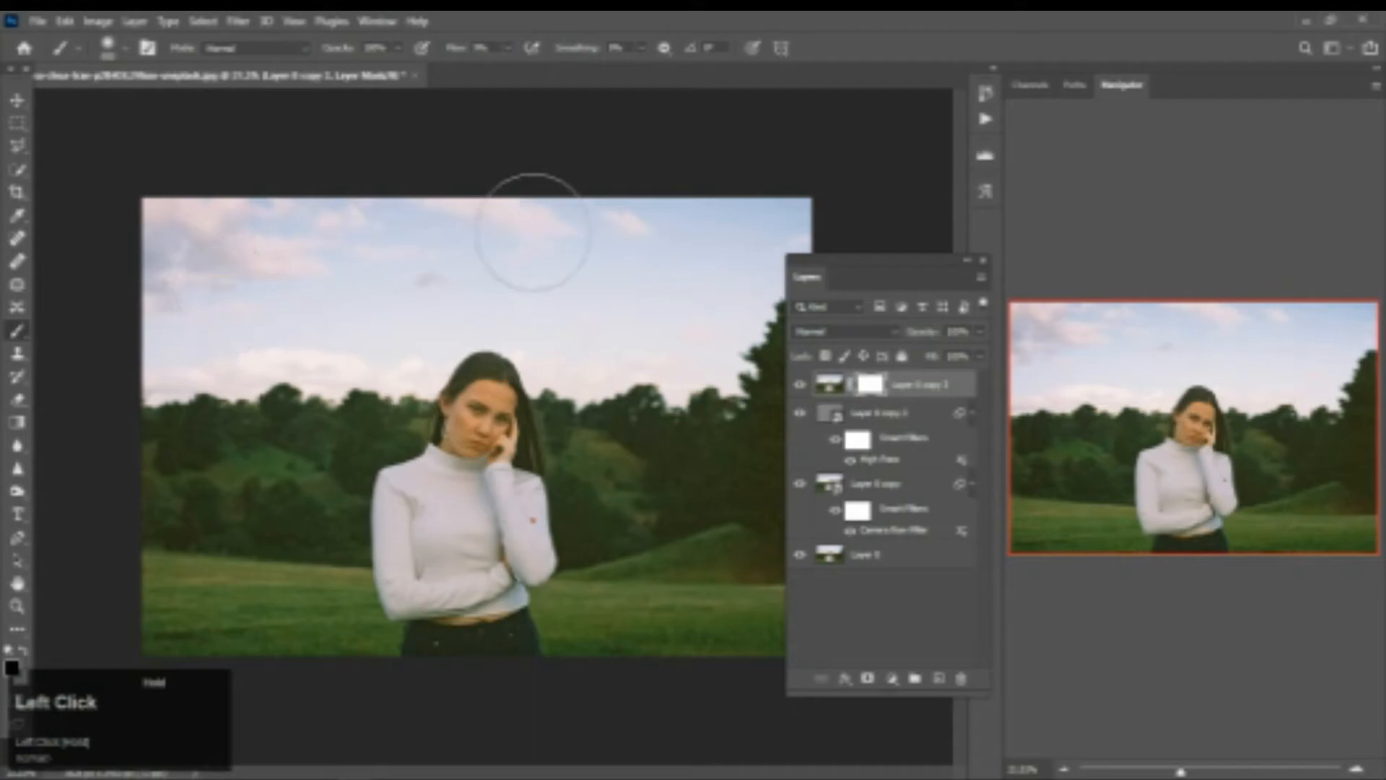
left_click(675, 630)
mouse_move(691, 629)
left_mouse_down()
mouse_move(639, 636)
mouse_move(629, 663)
mouse_move(694, 656)
left_mouse_up()
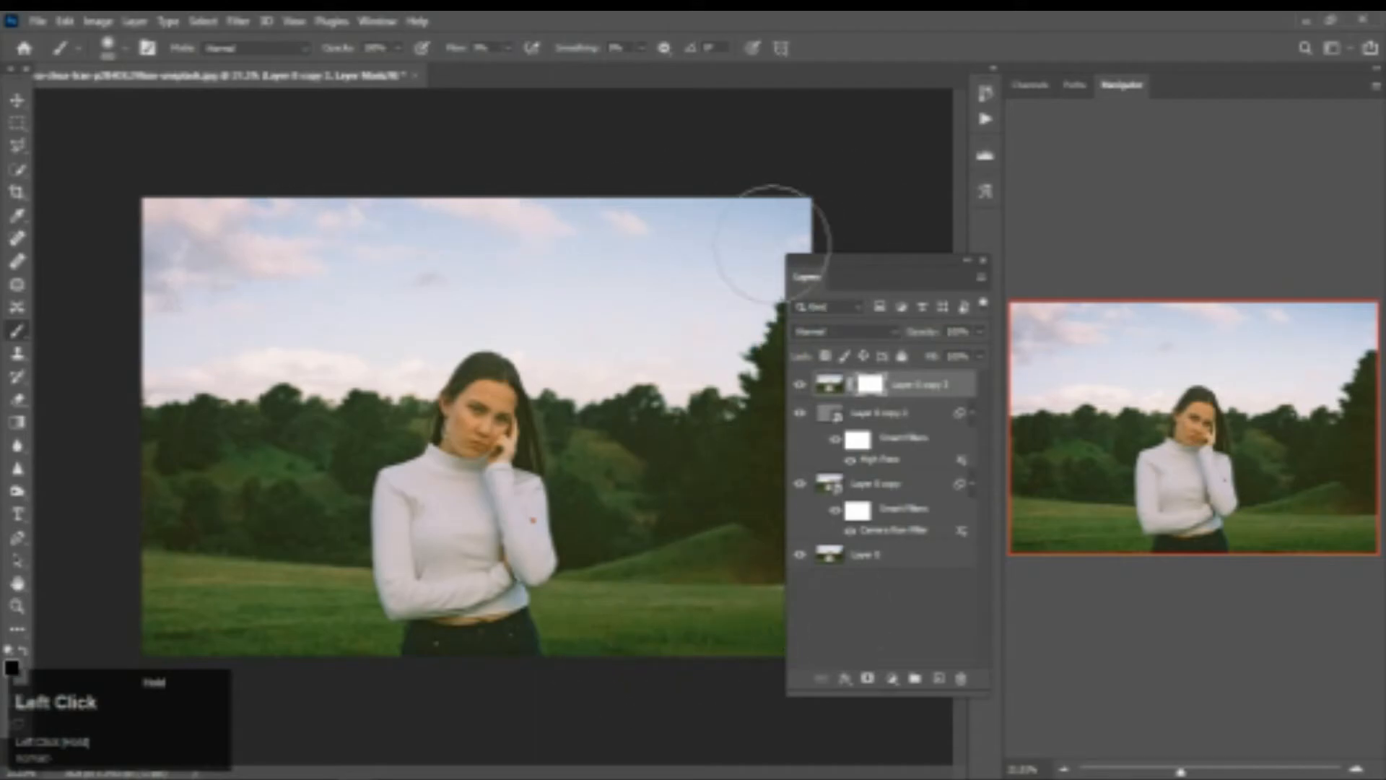
left_click_drag(91, 205, 170, 288)
left_click_drag(163, 634, 282, 390)
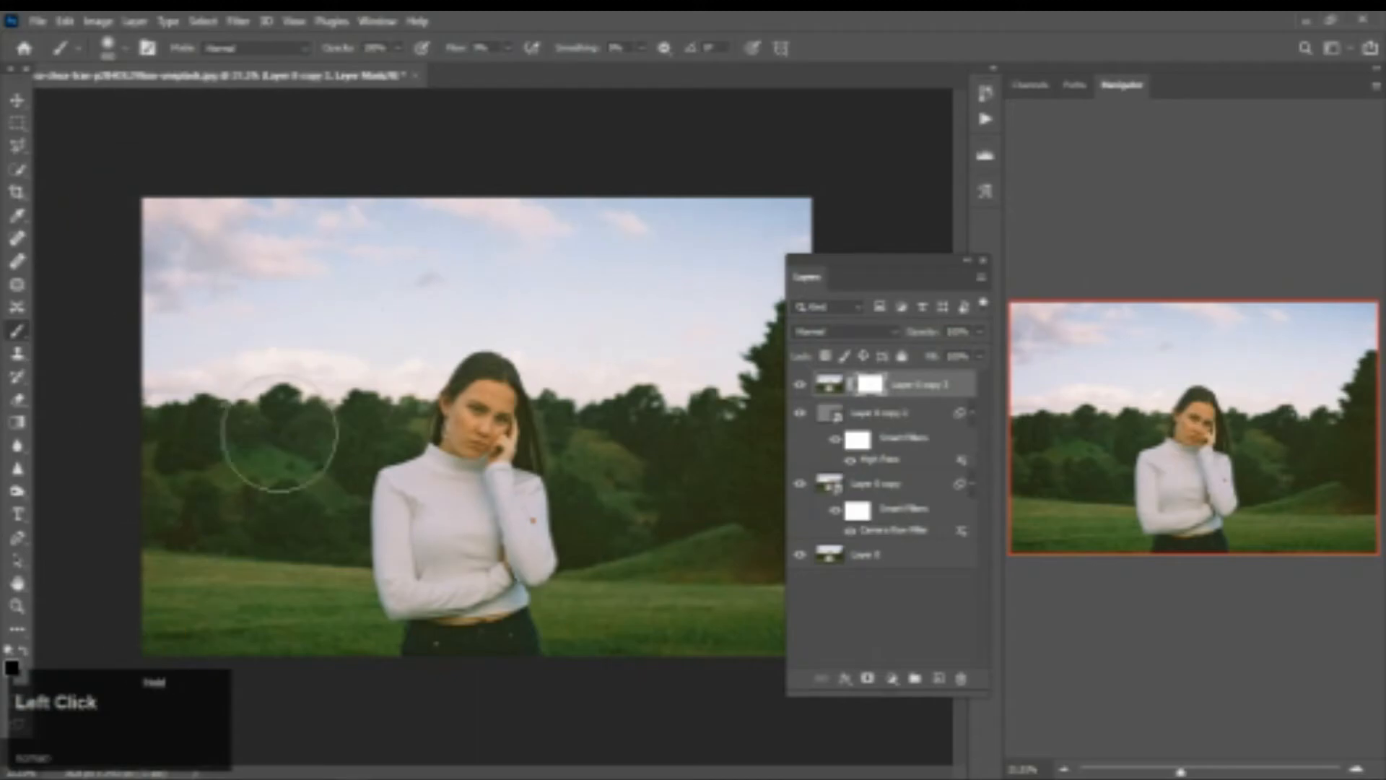
mouse_move(199, 636)
left_mouse_down()
mouse_move(458, 702)
mouse_move(516, 685)
mouse_move(413, 625)
mouse_move(534, 596)
mouse_move(402, 543)
mouse_move(354, 567)
mouse_move(540, 563)
mouse_move(481, 599)
left_mouse_up()
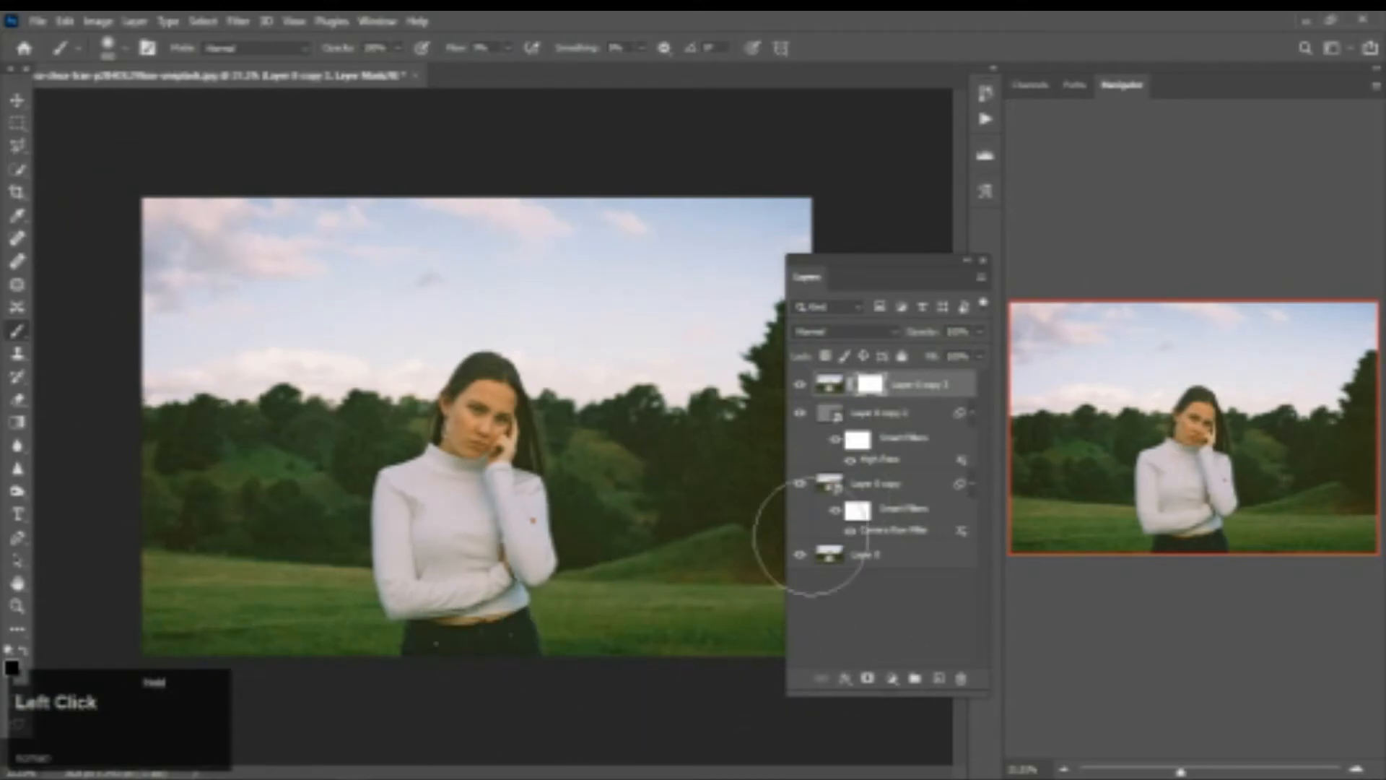
mouse_move(785, 264)
left_mouse_down()
mouse_move(732, 224)
mouse_move(337, 191)
left_mouse_up()
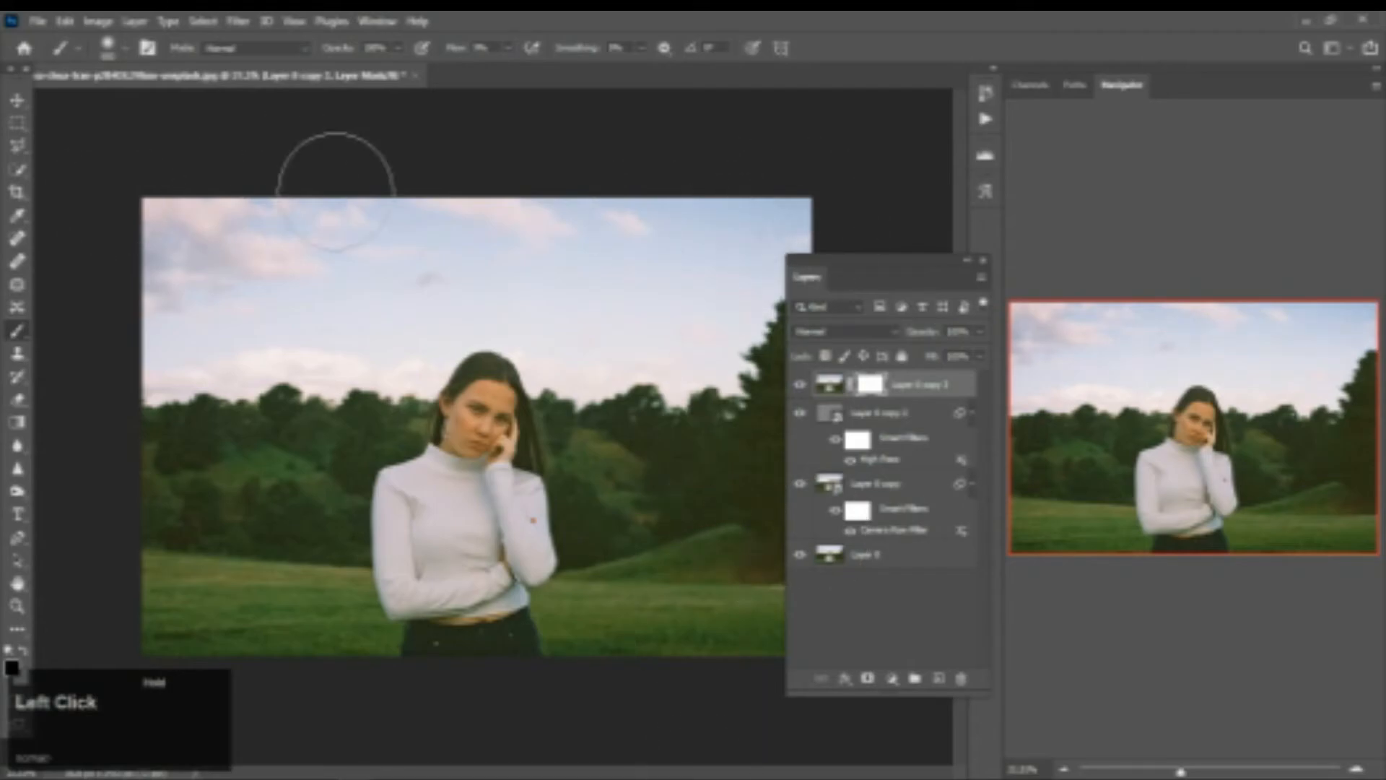
left_click_drag(137, 436, 355, 349)
mouse_move(466, 237)
left_mouse_down()
mouse_move(613, 210)
mouse_move(696, 674)
mouse_move(467, 686)
mouse_move(176, 474)
mouse_move(192, 294)
mouse_move(89, 300)
mouse_move(852, 169)
mouse_move(531, 292)
left_mouse_up()
Switch to the Move tool and compare the whole photo with the masked Layer 0 copy 3 hidden and shown.
scroll(445, 366, "up", 1)
scroll(447, 365, "up", 3)
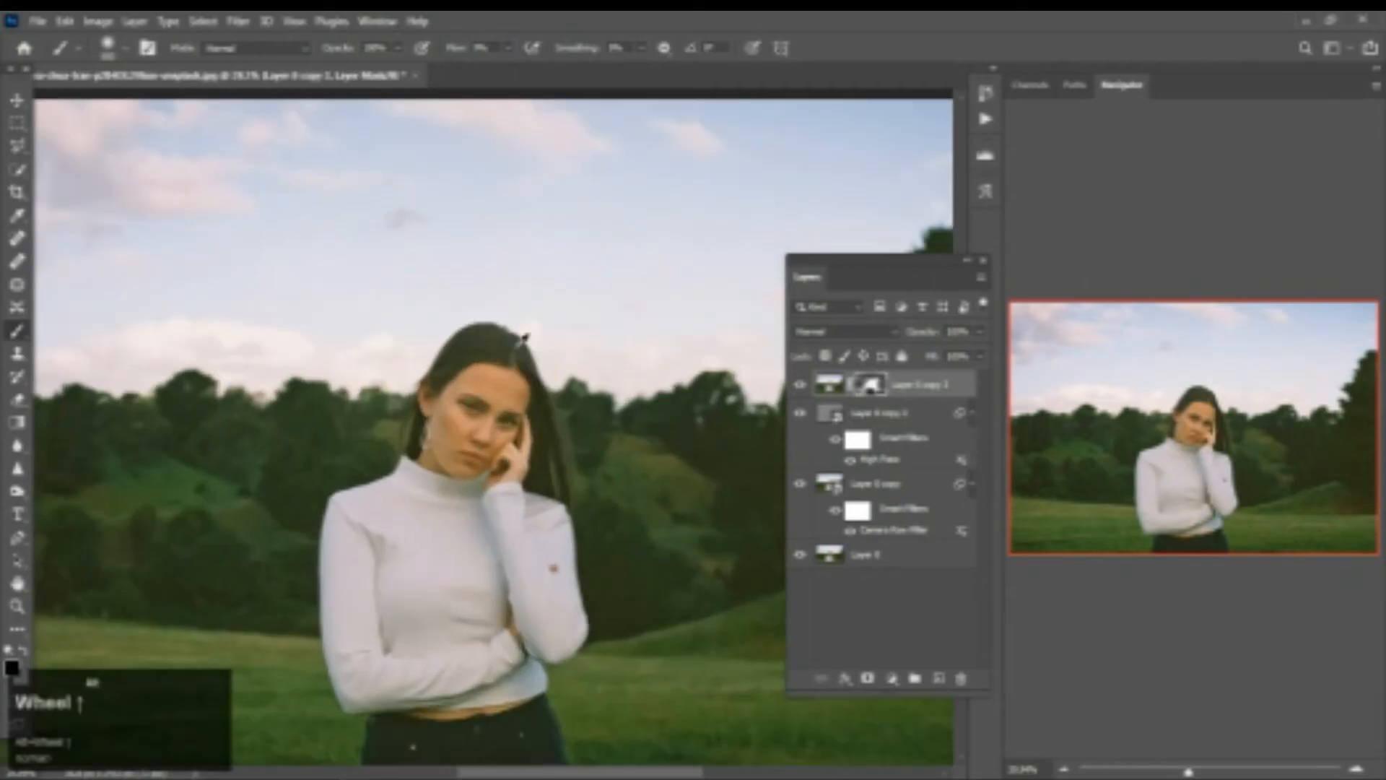
scroll(487, 367, "down", 1)
scroll(487, 368, "down", 2)
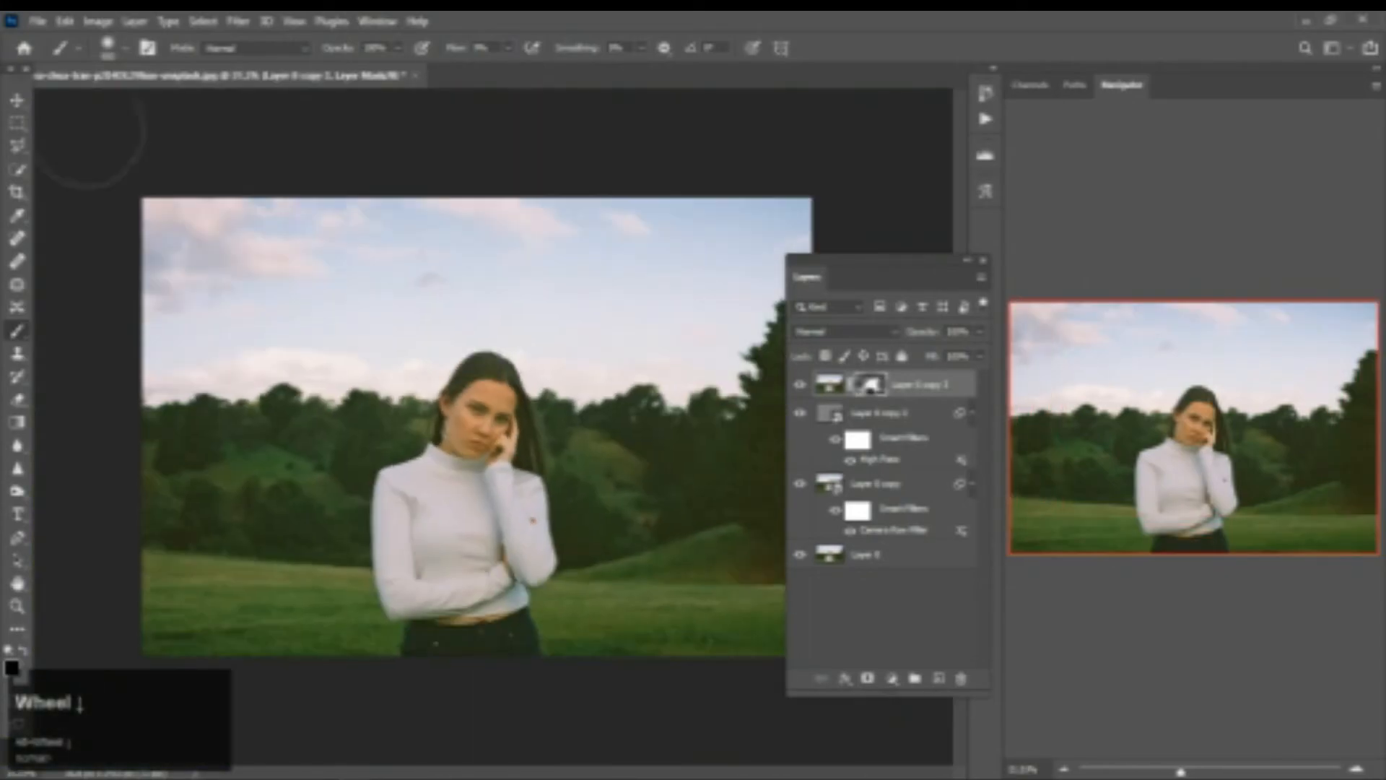
left_click(24, 105)
scroll(418, 371, "down", 1)
scroll(418, 371, "up", 4)
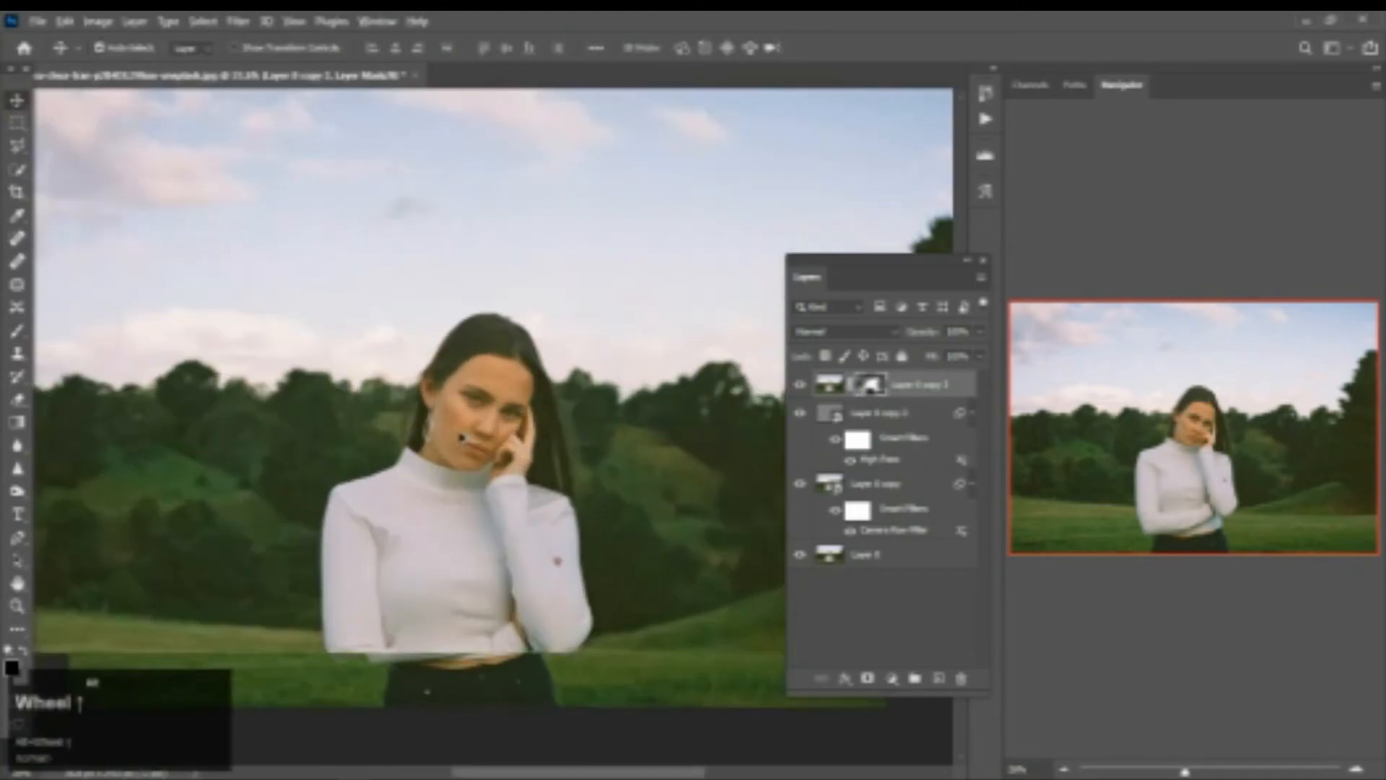
left_click(801, 386)
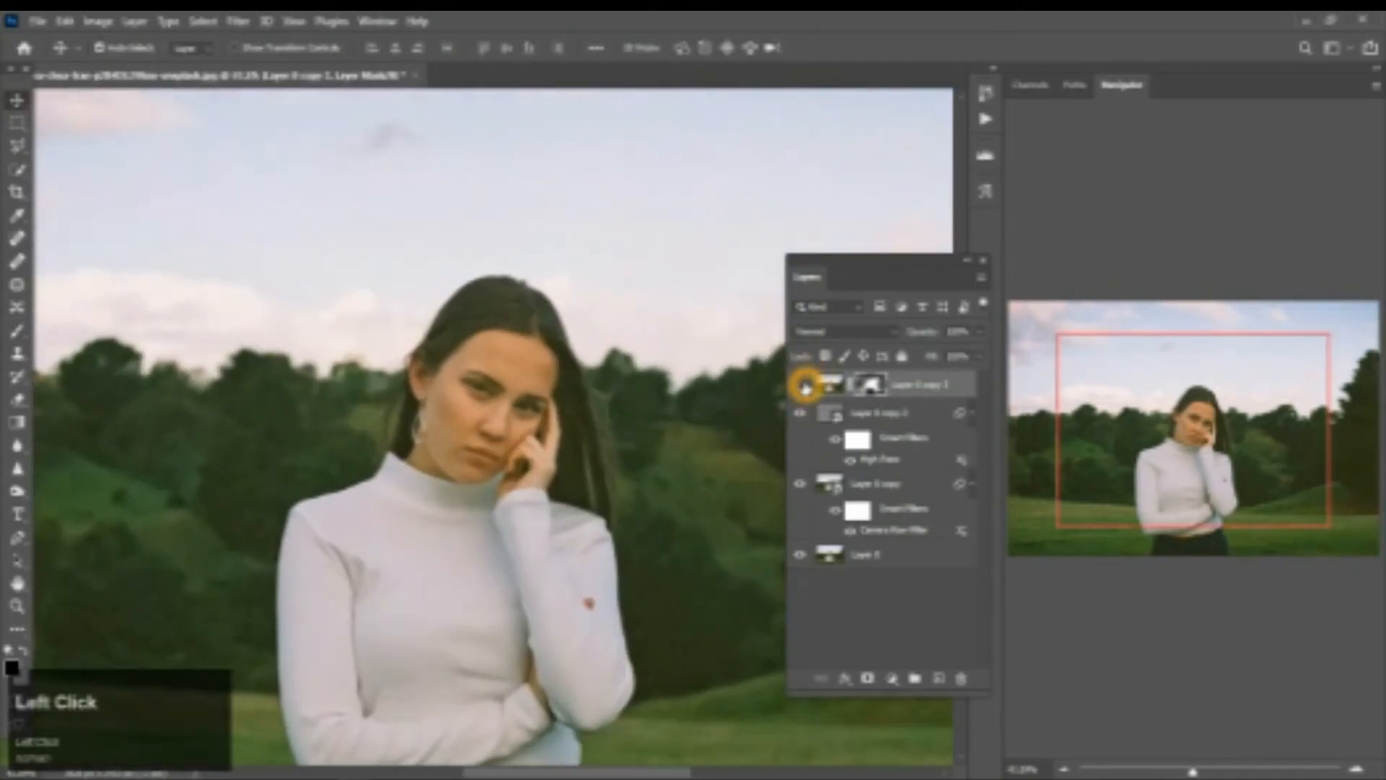
scroll(503, 429, "down", 1)
scroll(502, 431, "down", 2)
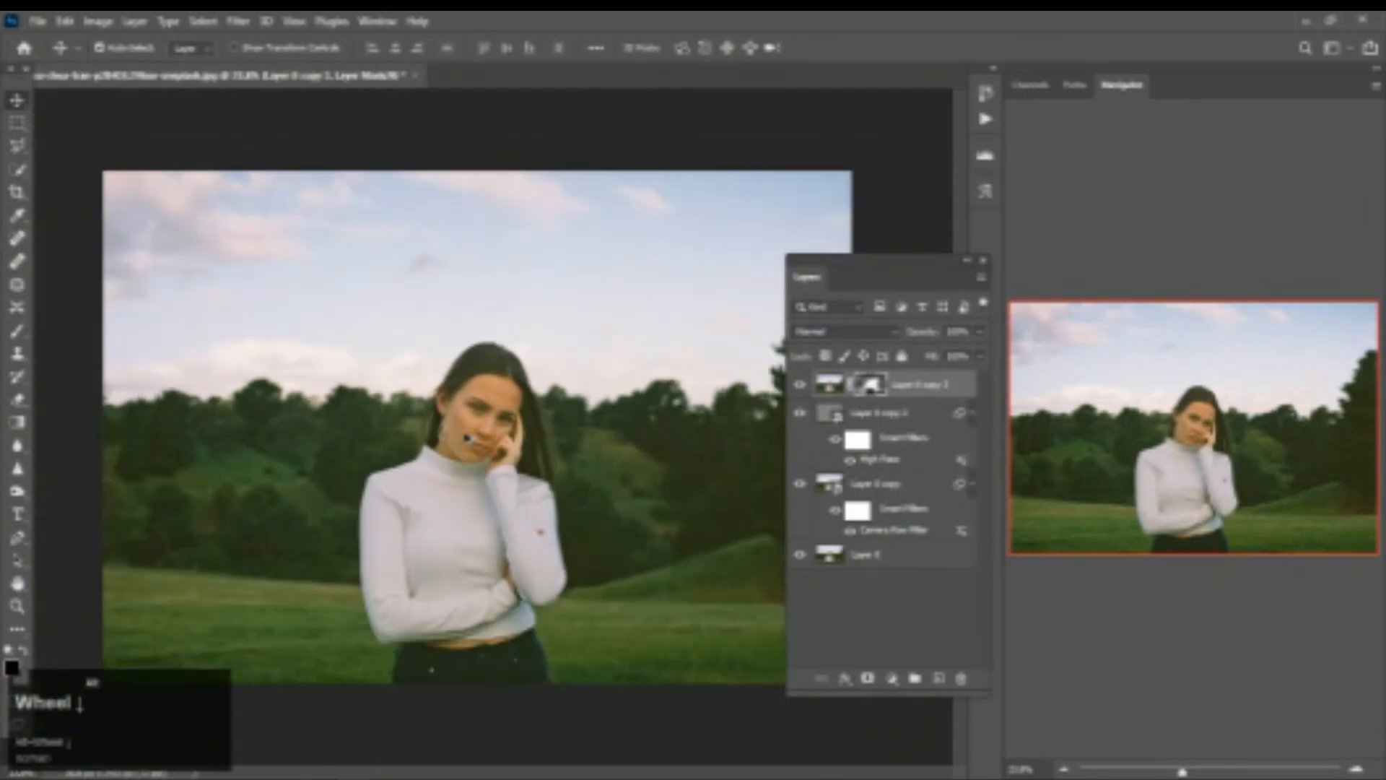
Undo the removal of the masked blur layer and duplicate that layer together with its mask.
scroll(478, 433, "up", 3)
scroll(465, 435, "up", 2)
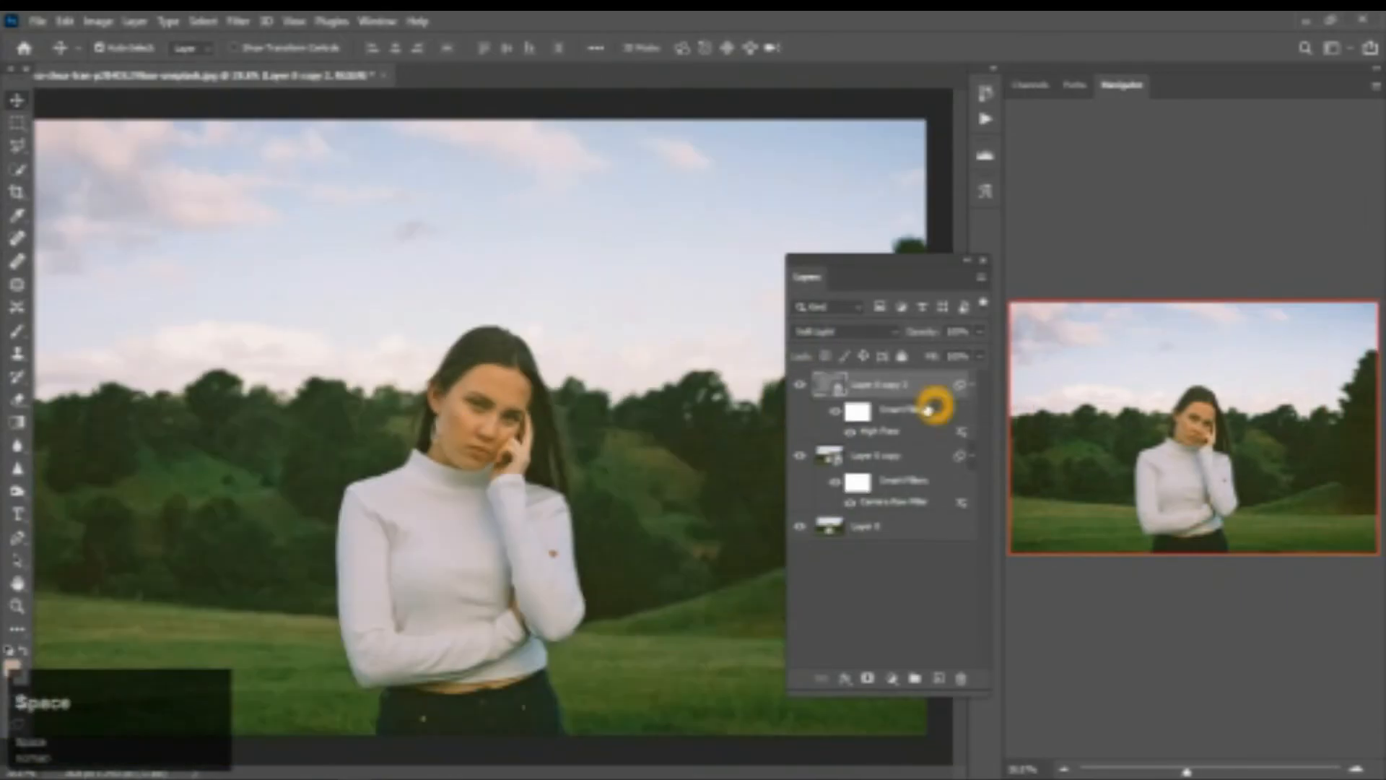
key("ctrl+z")
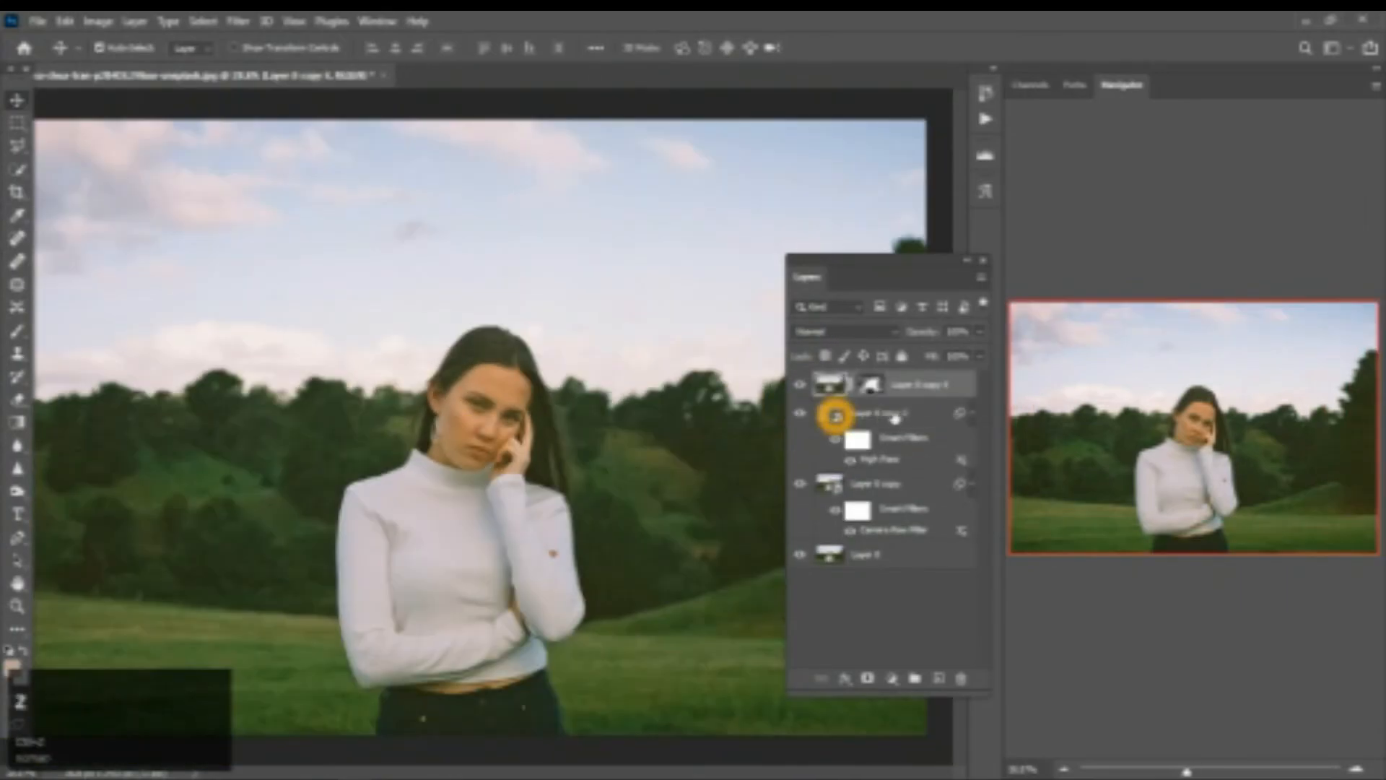
left_click_drag(919, 392, 917, 399)
left_click(917, 391)
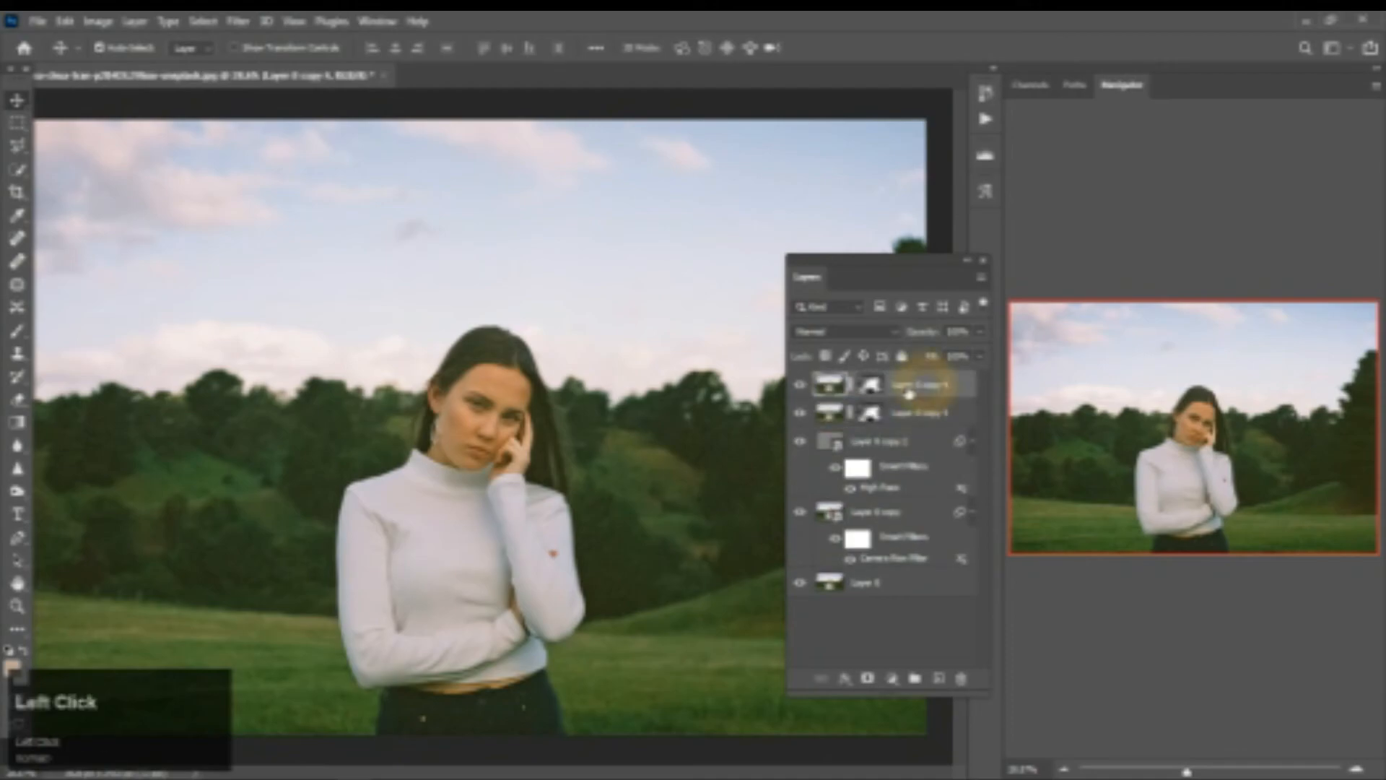
left_click(801, 386)
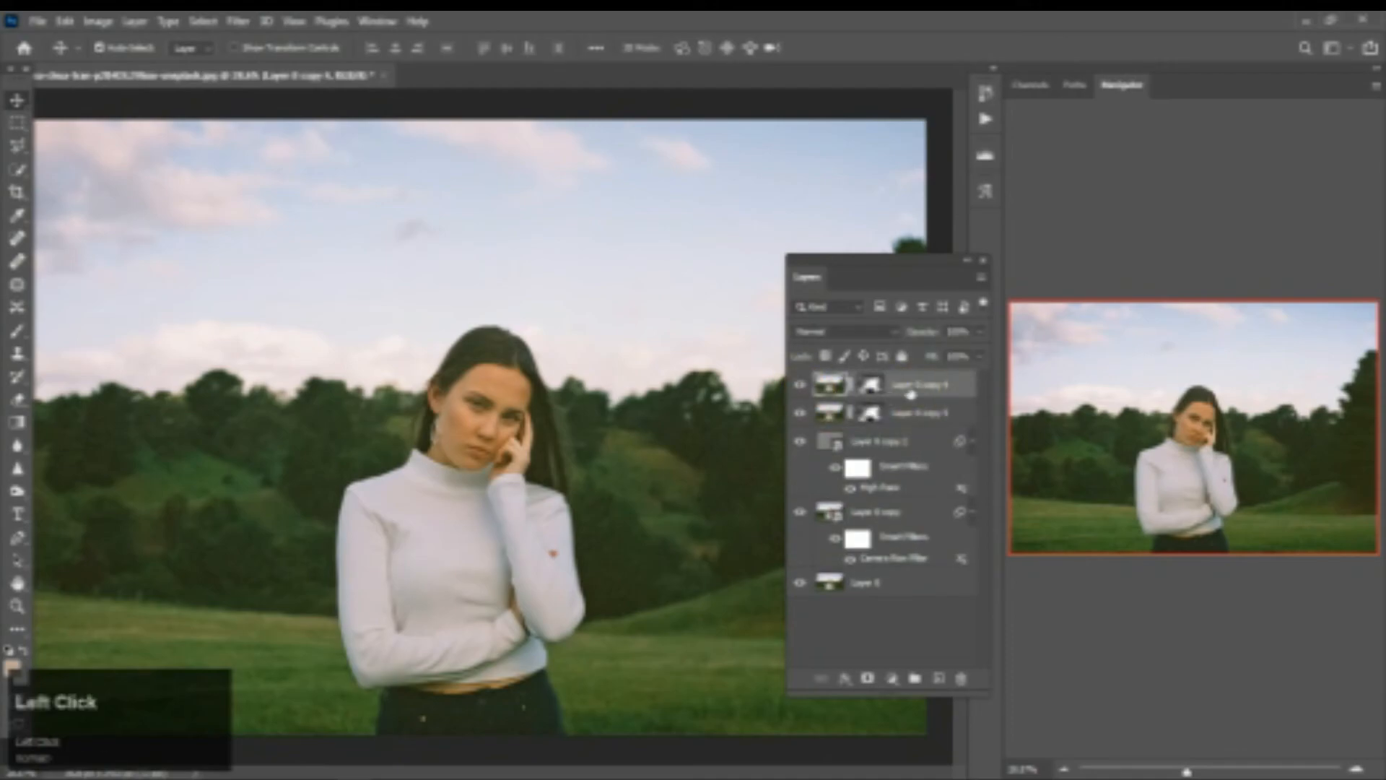
Set the top duplicate of the masked blur layer to Soft Light blending at 50% opacity.
left_click(849, 332)
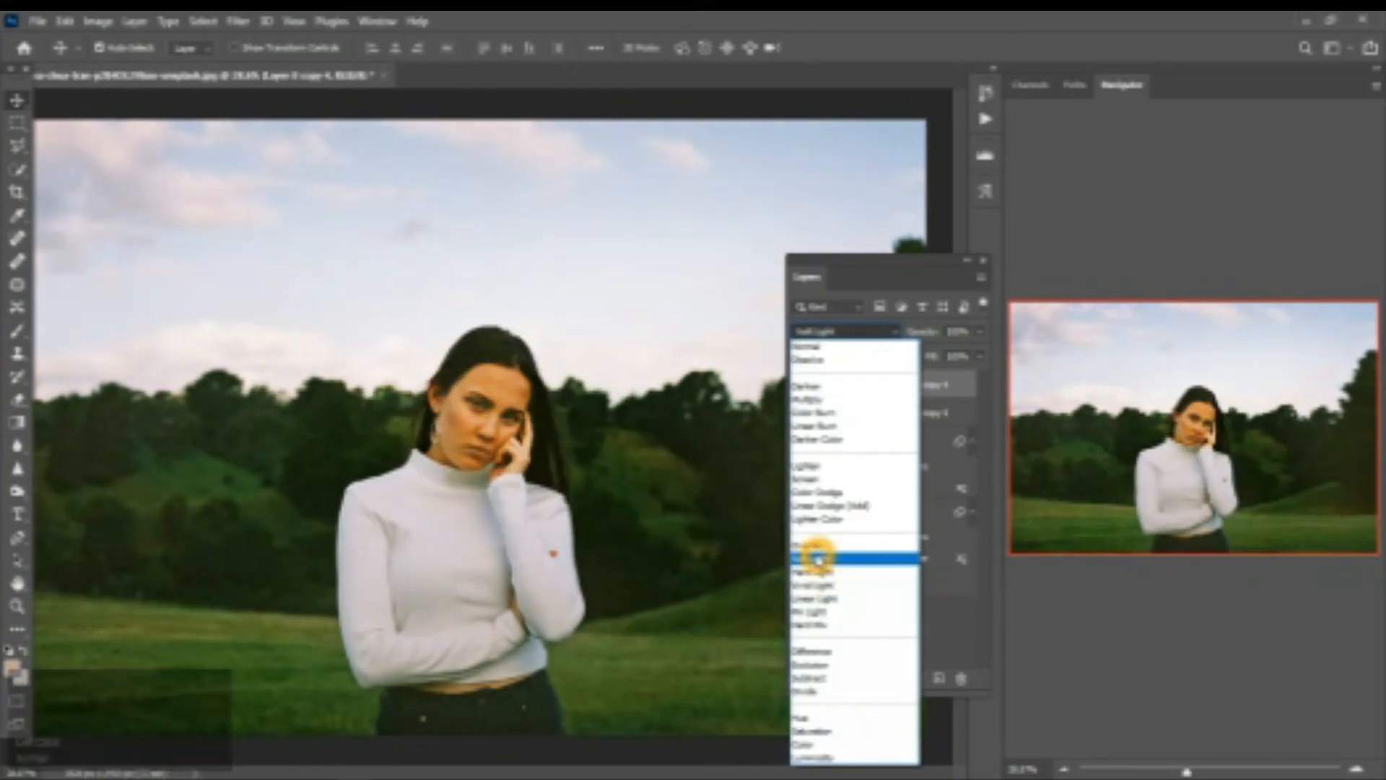
left_click(813, 557)
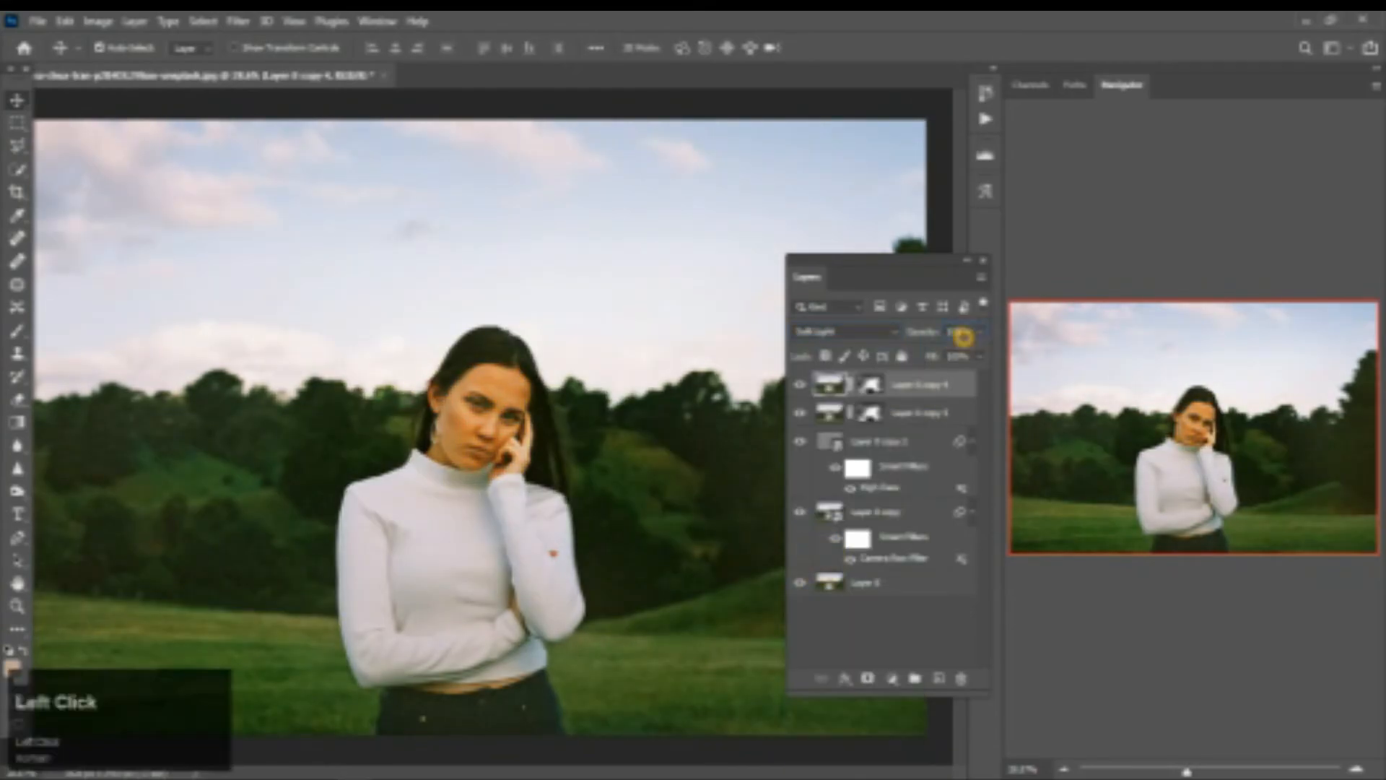
type("50")
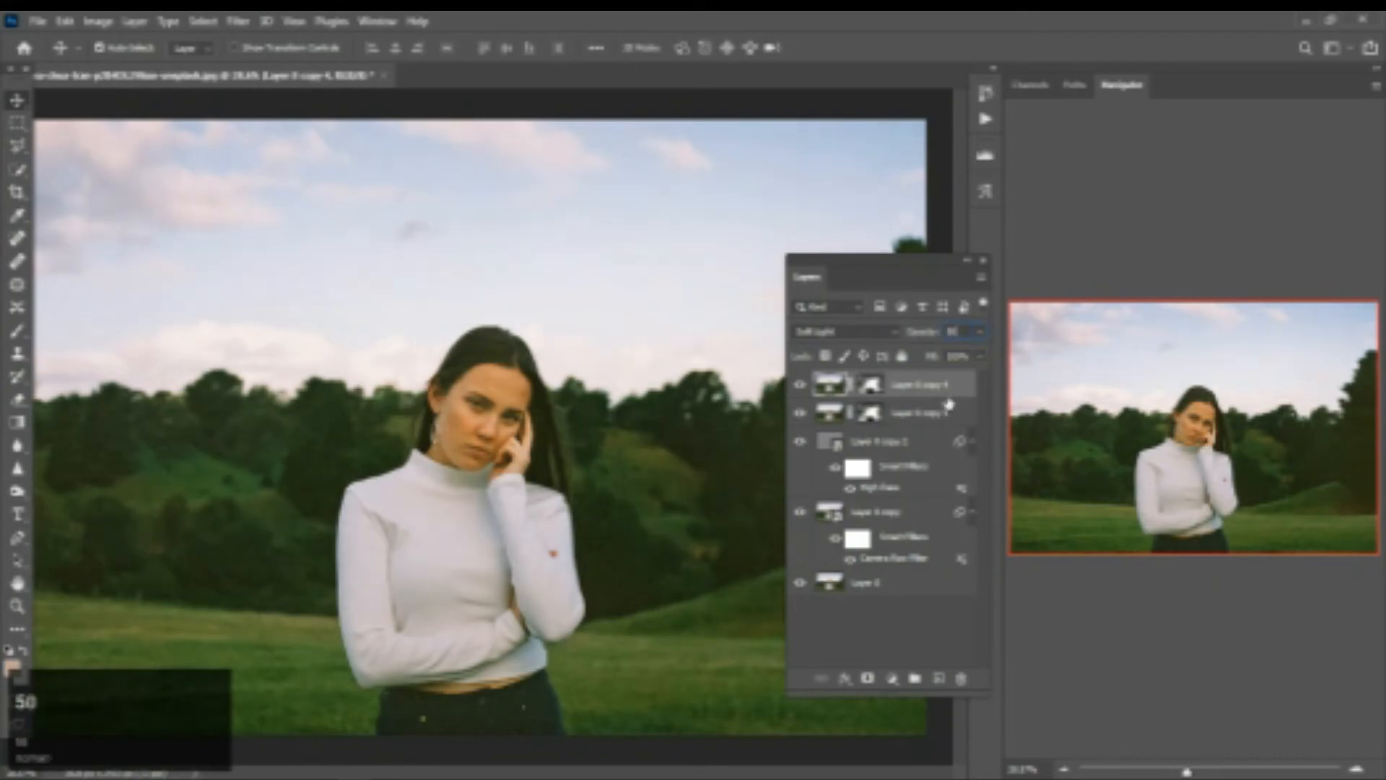
Group all the layers above the original Layer 0, from the Soft Light duplicate down to the Camera Raw copy.
left_click(938, 413)
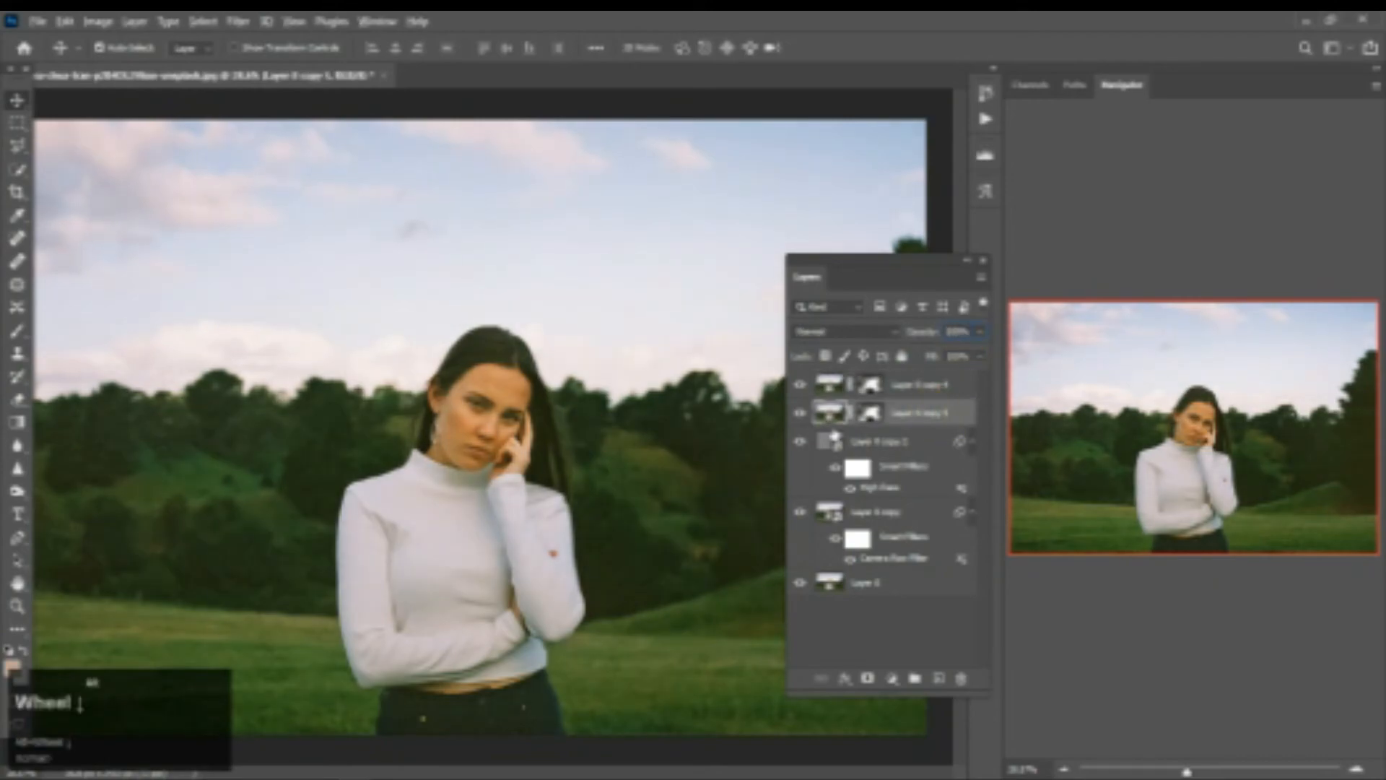
left_click(909, 384)
left_click(915, 519, "shift")
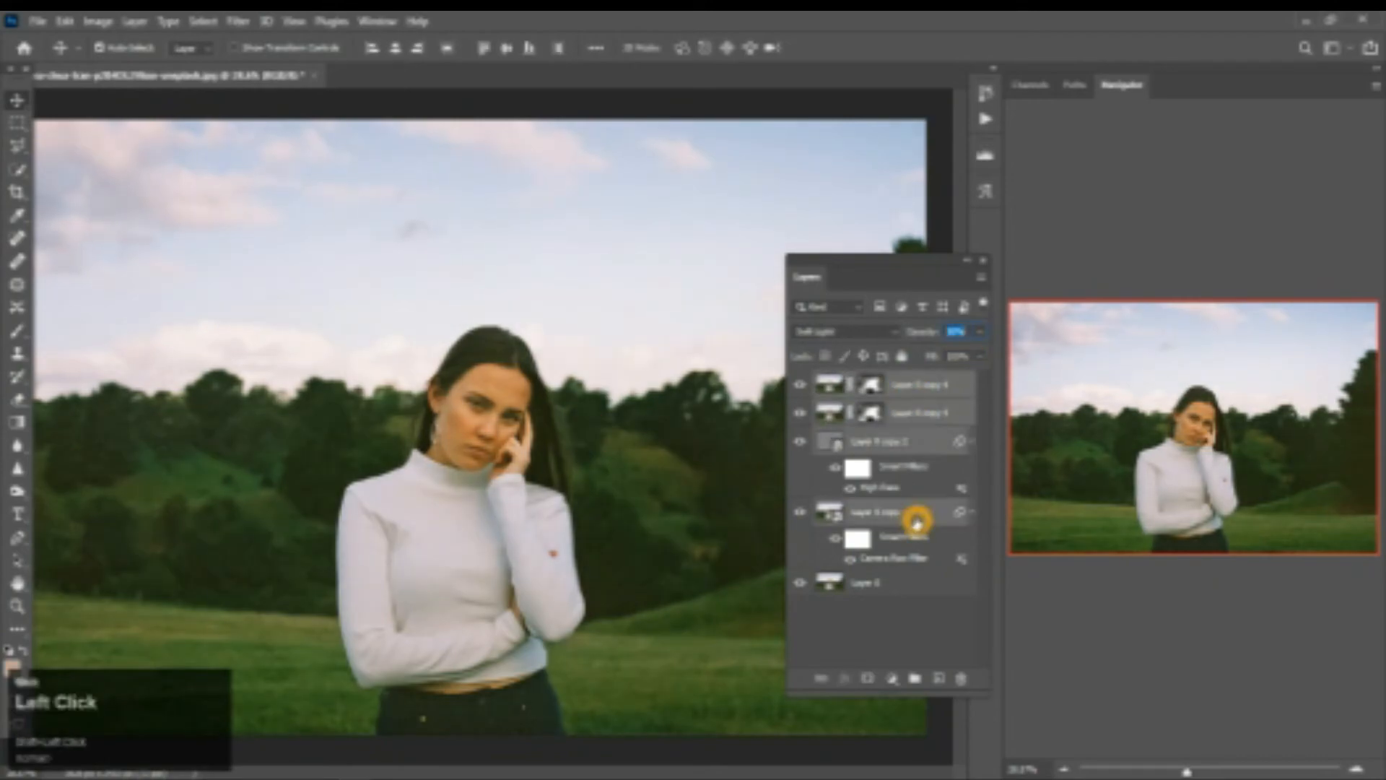
left_click(913, 679)
Compare the photo before and after noise reduction by hiding and showing Group 1, both in full view and close to the woman.
scroll(834, 382, "down", 2)
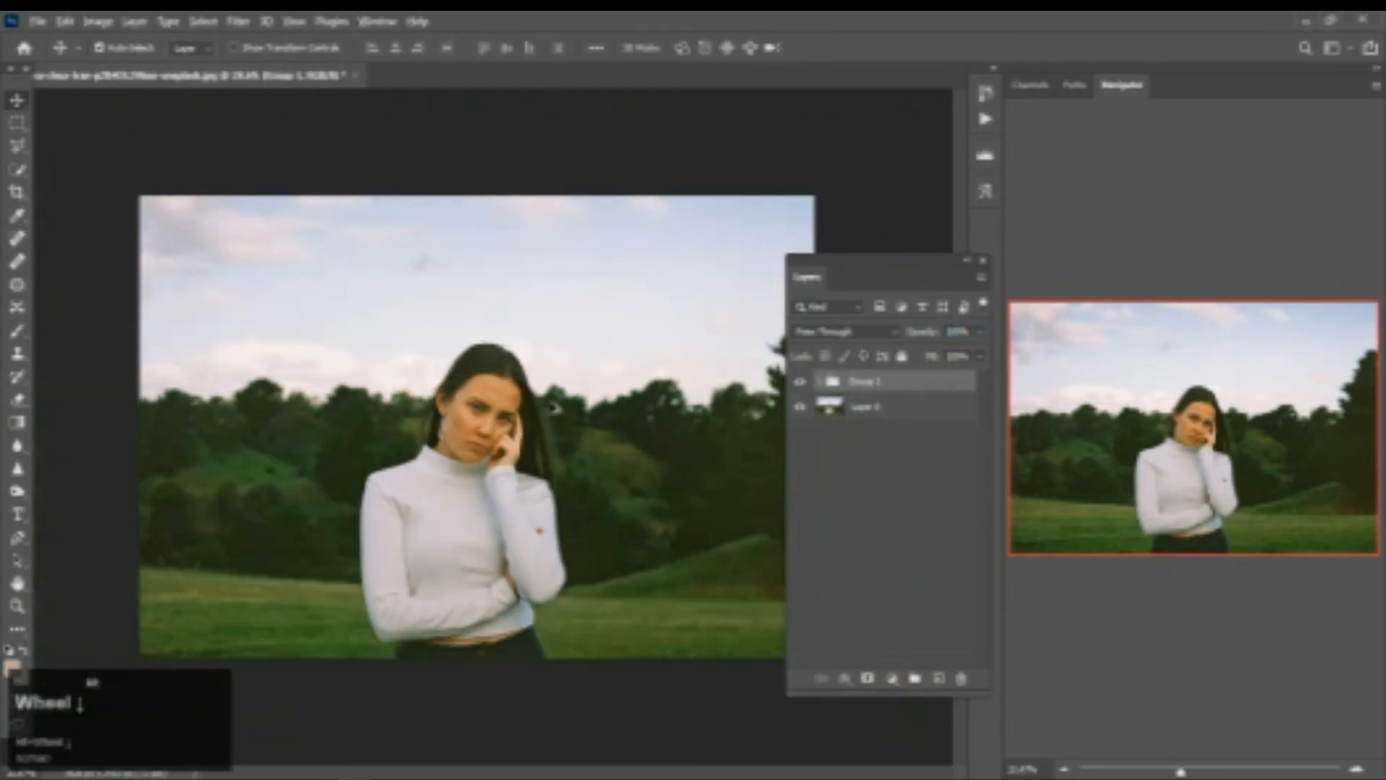
left_click(803, 384)
left_click(802, 384)
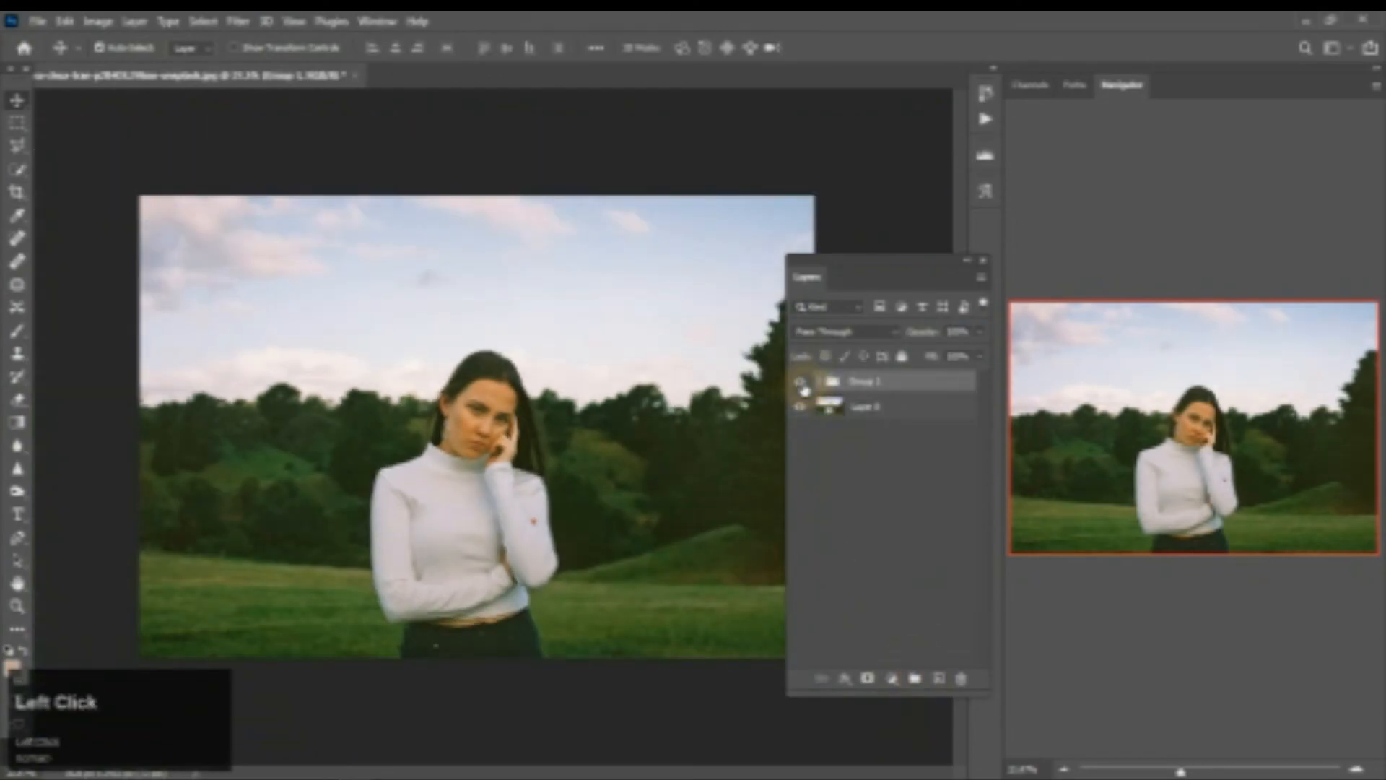
scroll(470, 414, "up", 2)
scroll(471, 414, "up", 2)
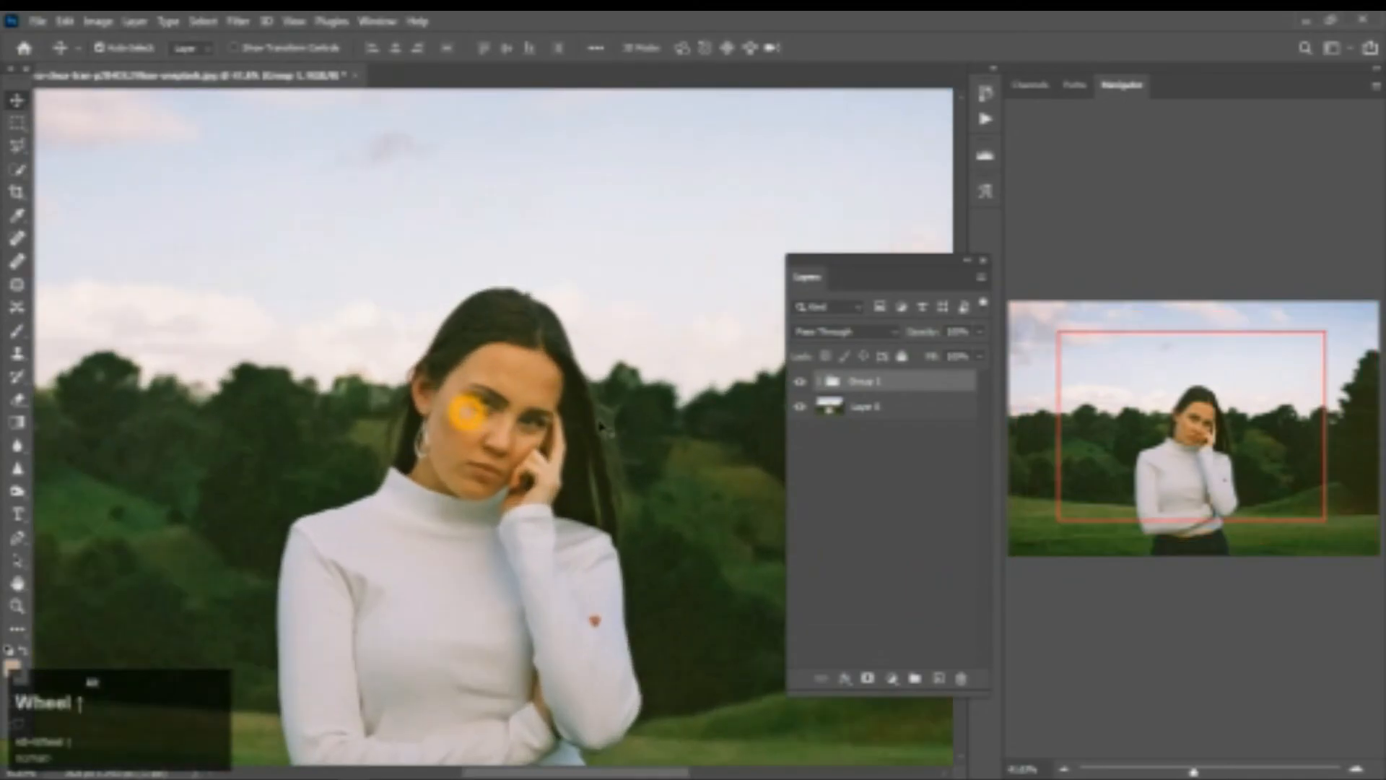
left_click(796, 379)
left_click(798, 383)
left_click(798, 386)
left_click(799, 387)
left_click(799, 387)
left_click(799, 387)
left_click(799, 386)
left_click(799, 388)
left_click(799, 388)
left_click(799, 388)
left_click(799, 388)
left_click(799, 388)
left_click(799, 388)
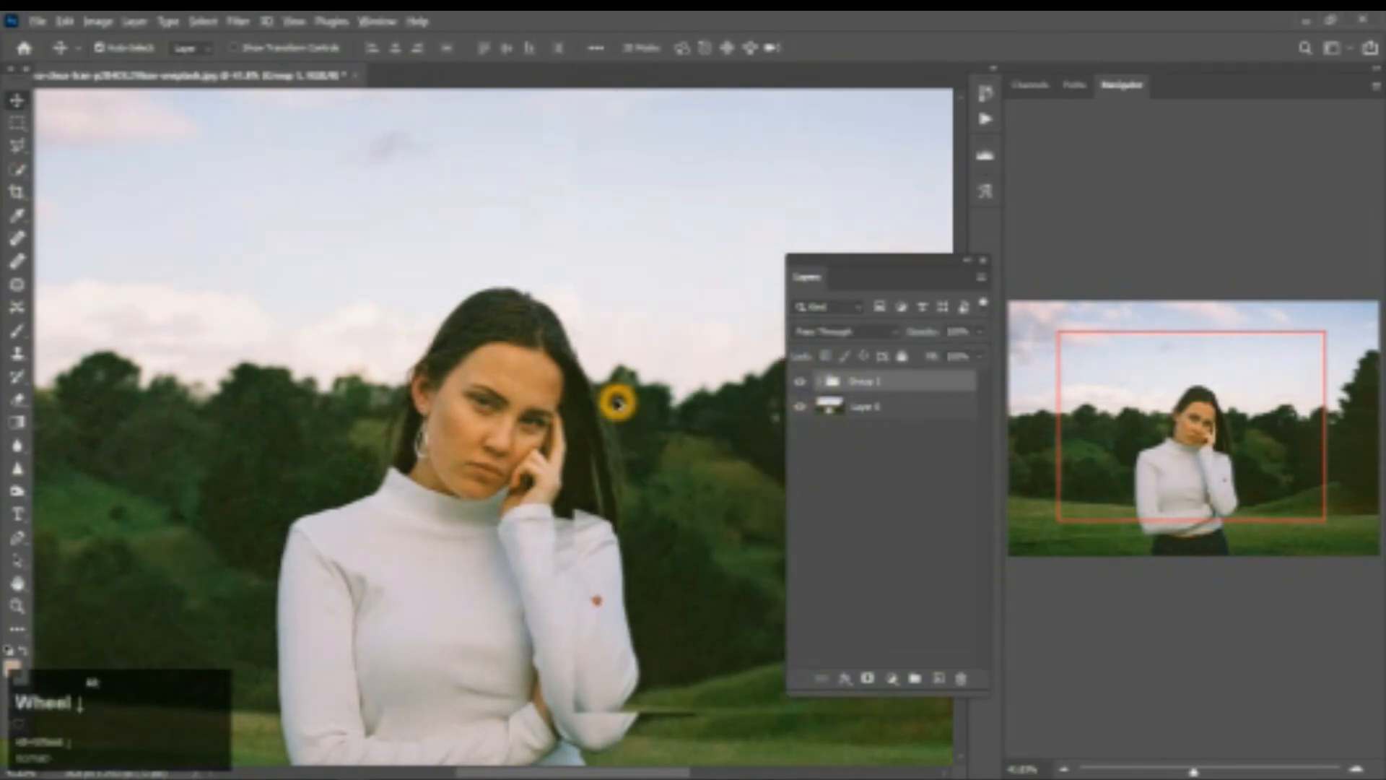
scroll(592, 409, "down", 2)
scroll(592, 409, "down", 1)
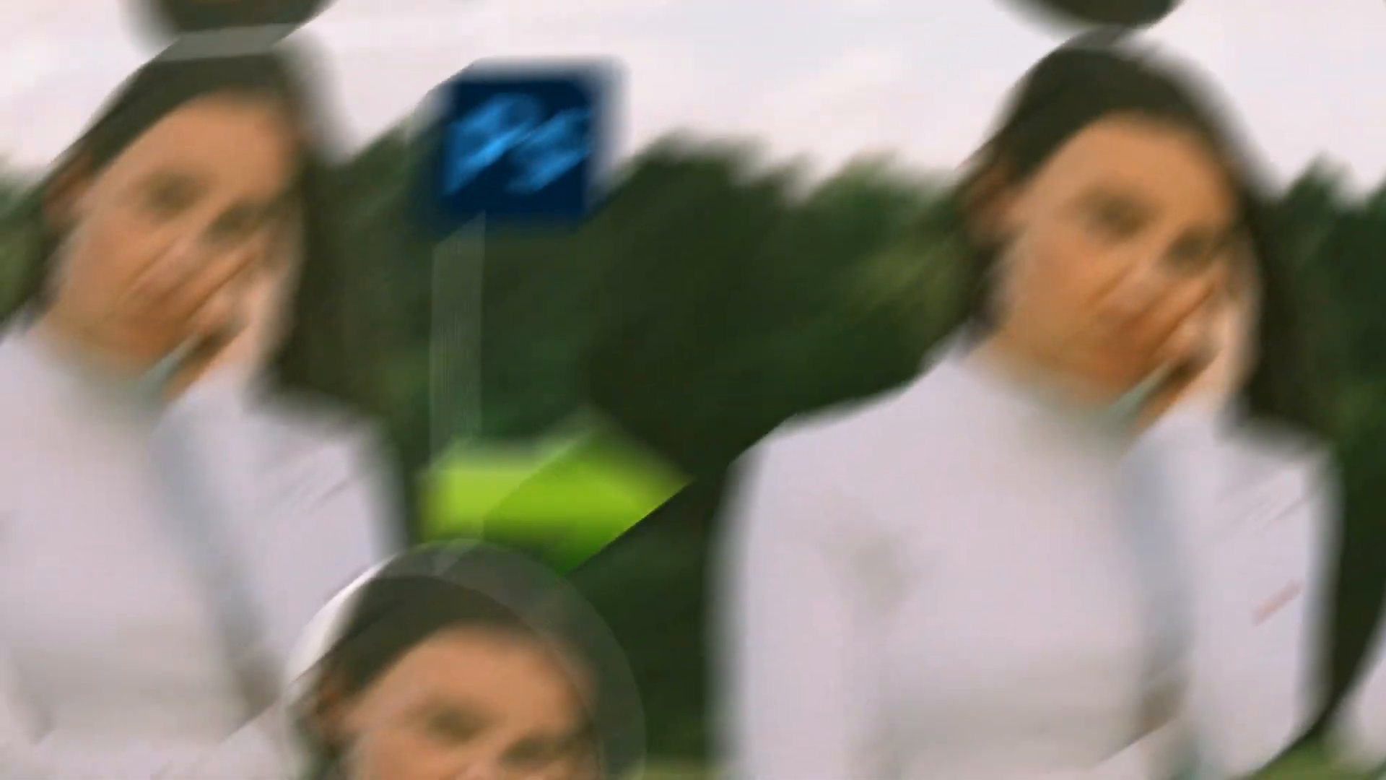